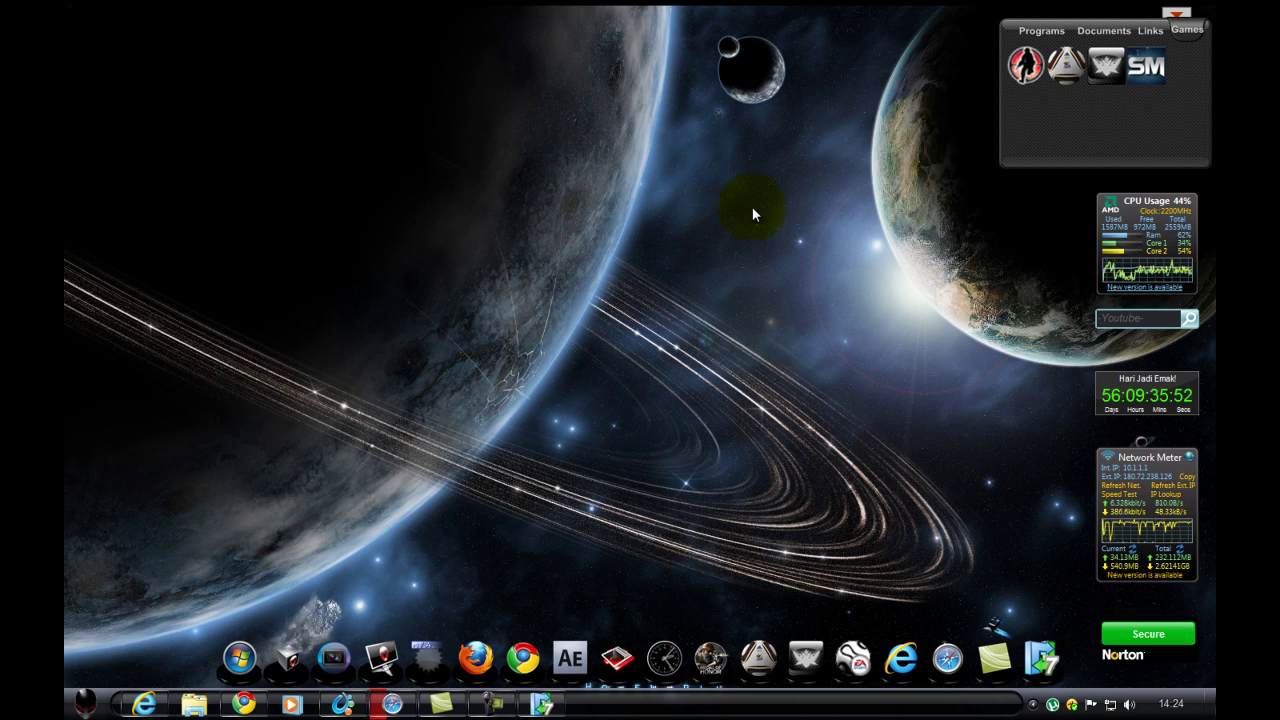
- Open The Last Airbender folder inside the Movies folder on Local Disk (D:)
click(704, 662)
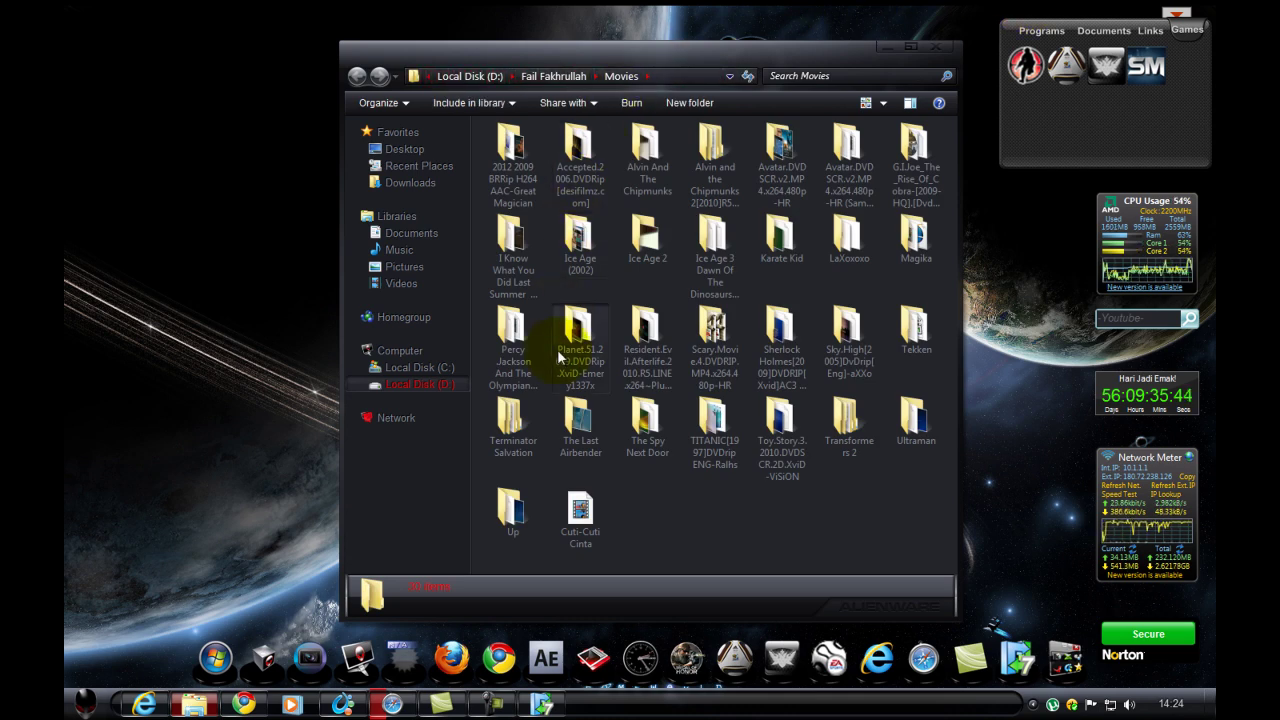
double_click(570, 432)
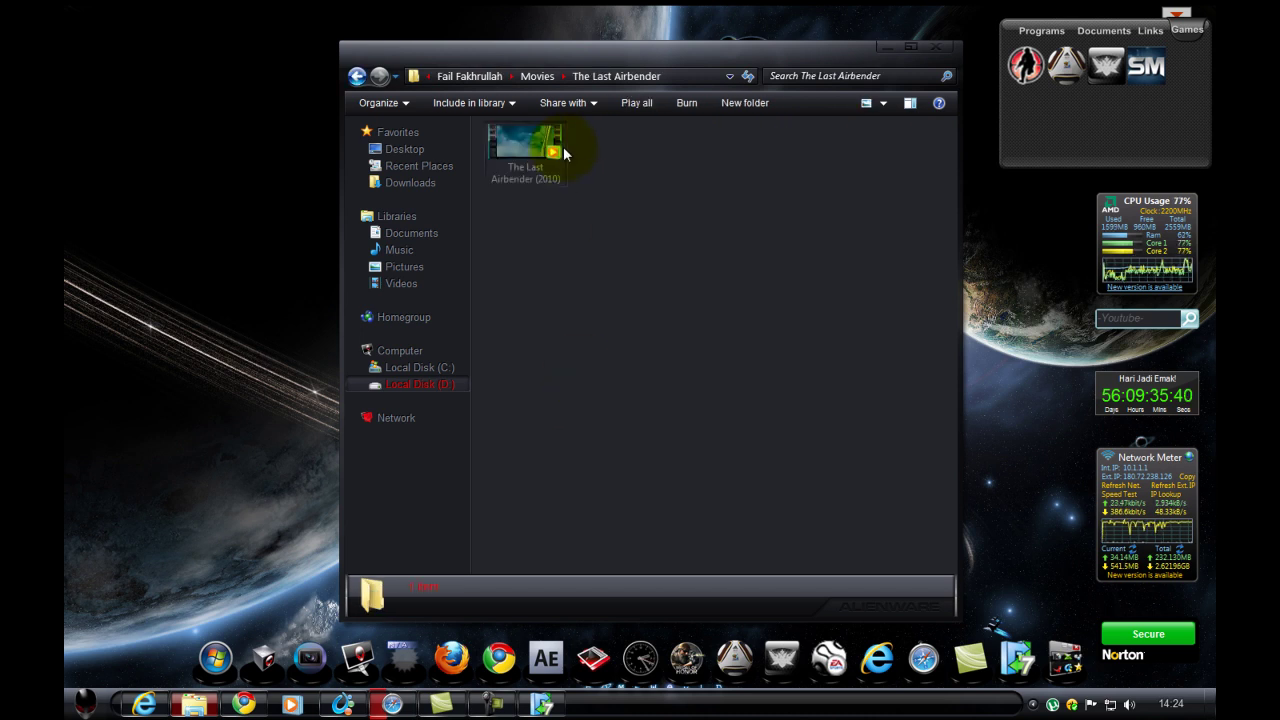
click(537, 76)
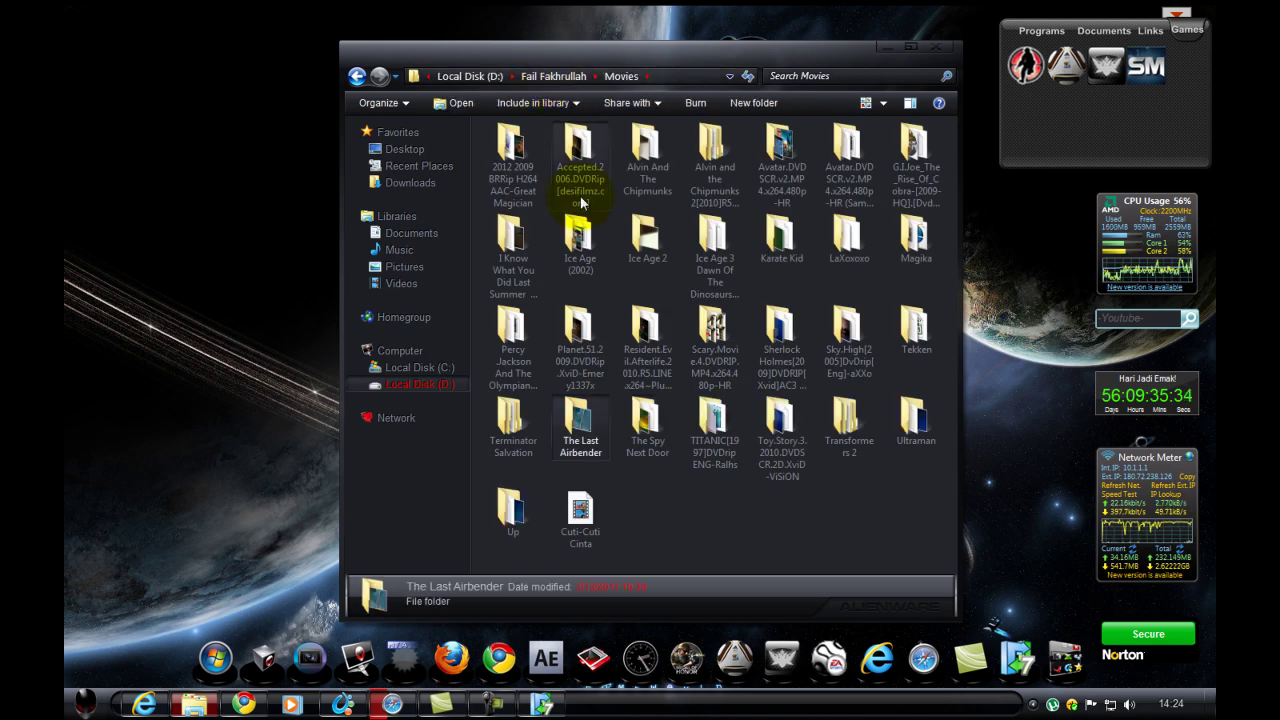
click(582, 430)
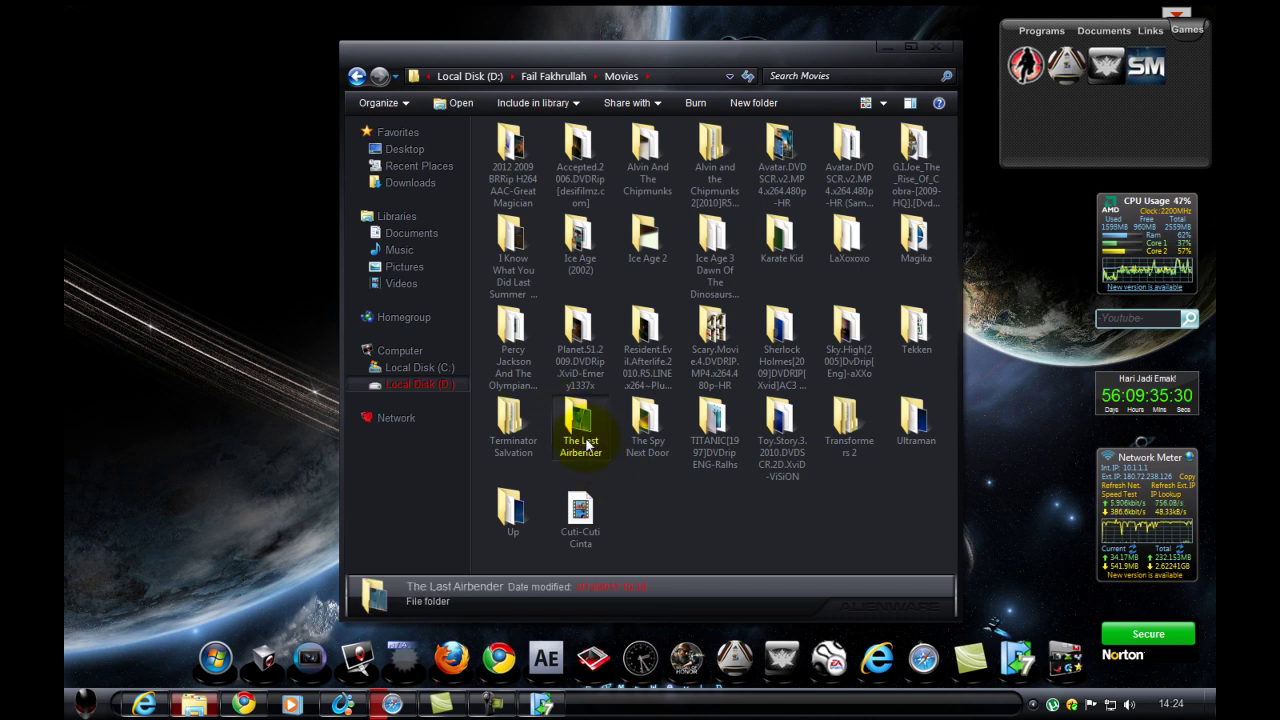
double_click(586, 445)
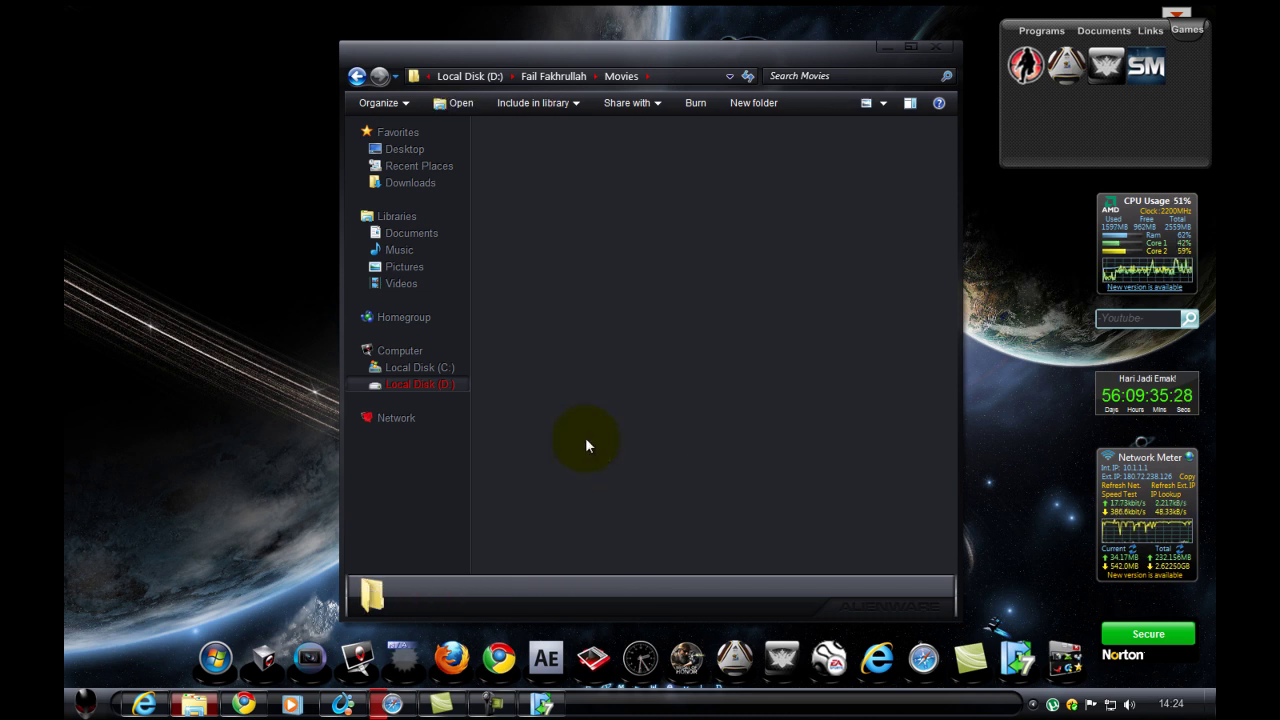
- Select the video The Last Airbender (2010) and play it in Media Player Classic
click(543, 176)
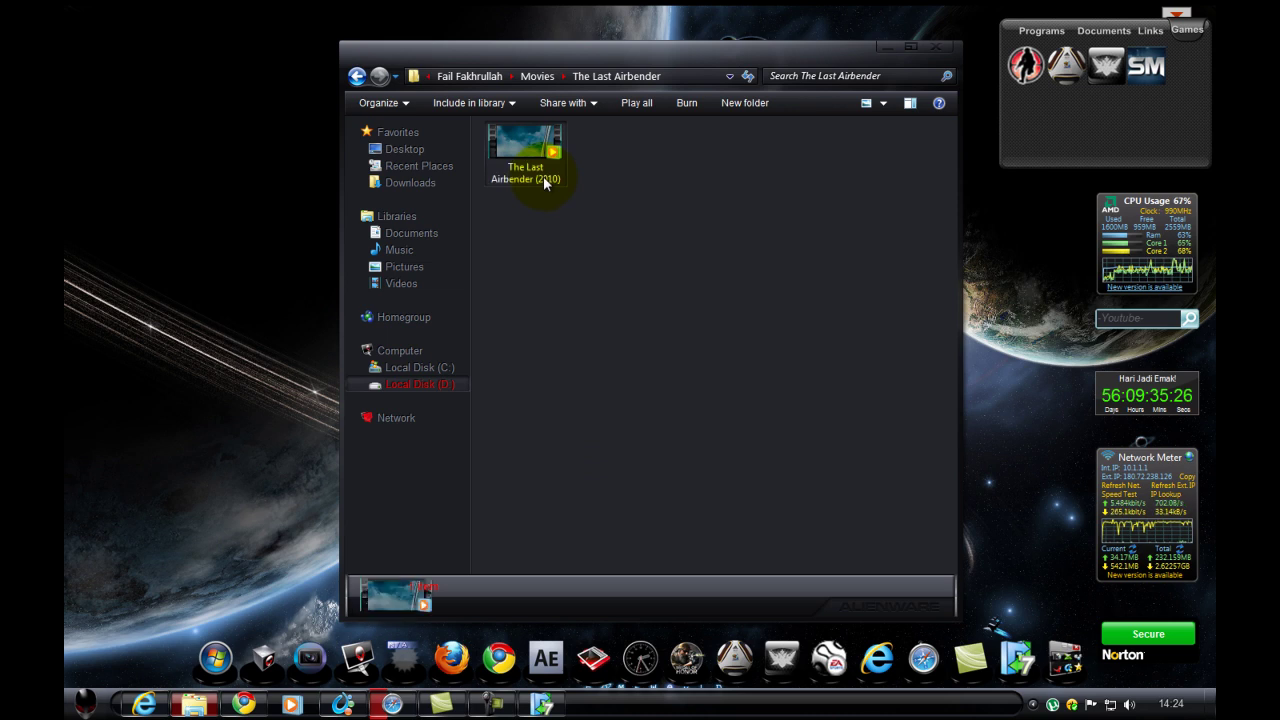
drag(761, 137, 589, 200)
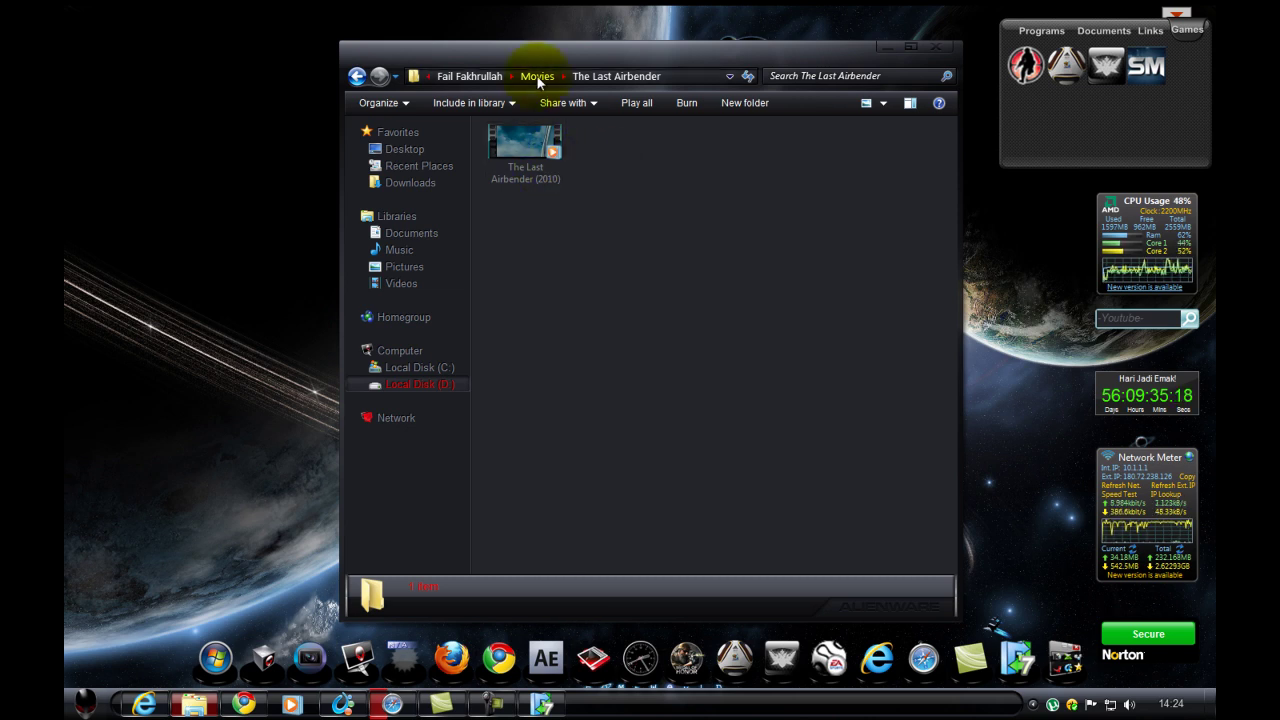
click(560, 160)
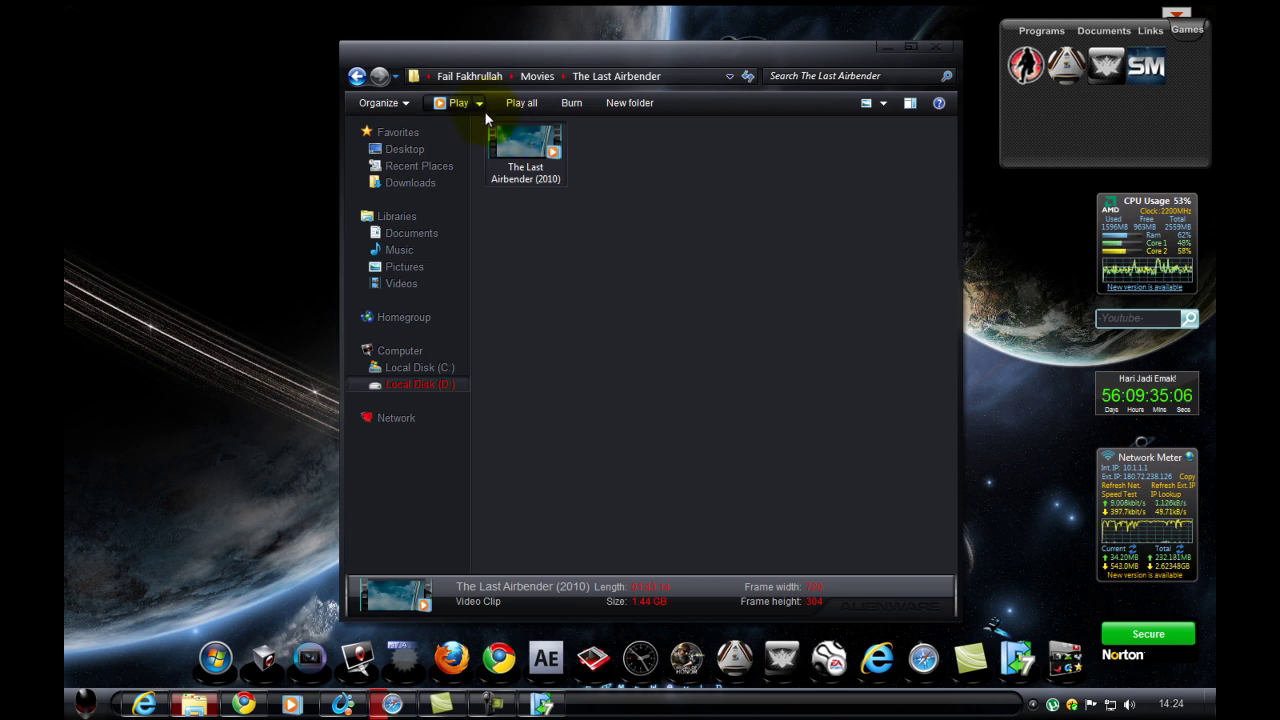
click(482, 104)
click(517, 144)
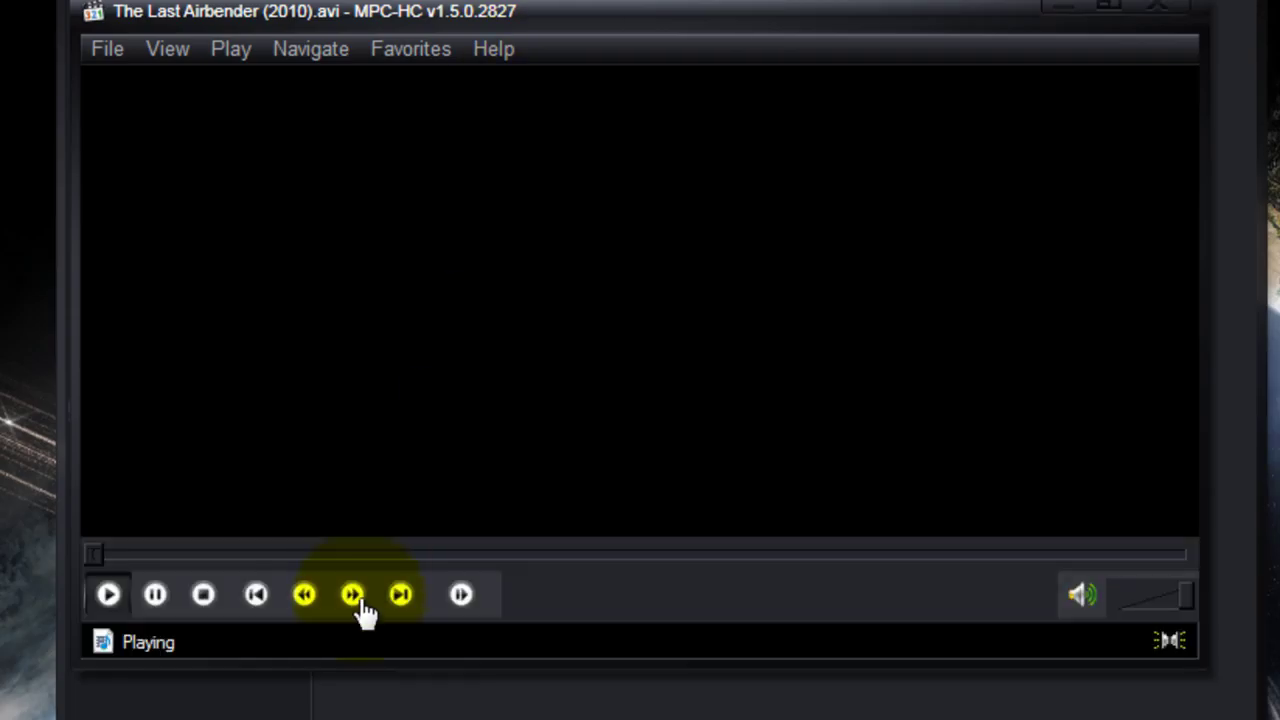
- Jump ahead in the movie to about 00:35 to check for subtitles, and close the player
click(360, 555)
click(400, 556)
click(466, 556)
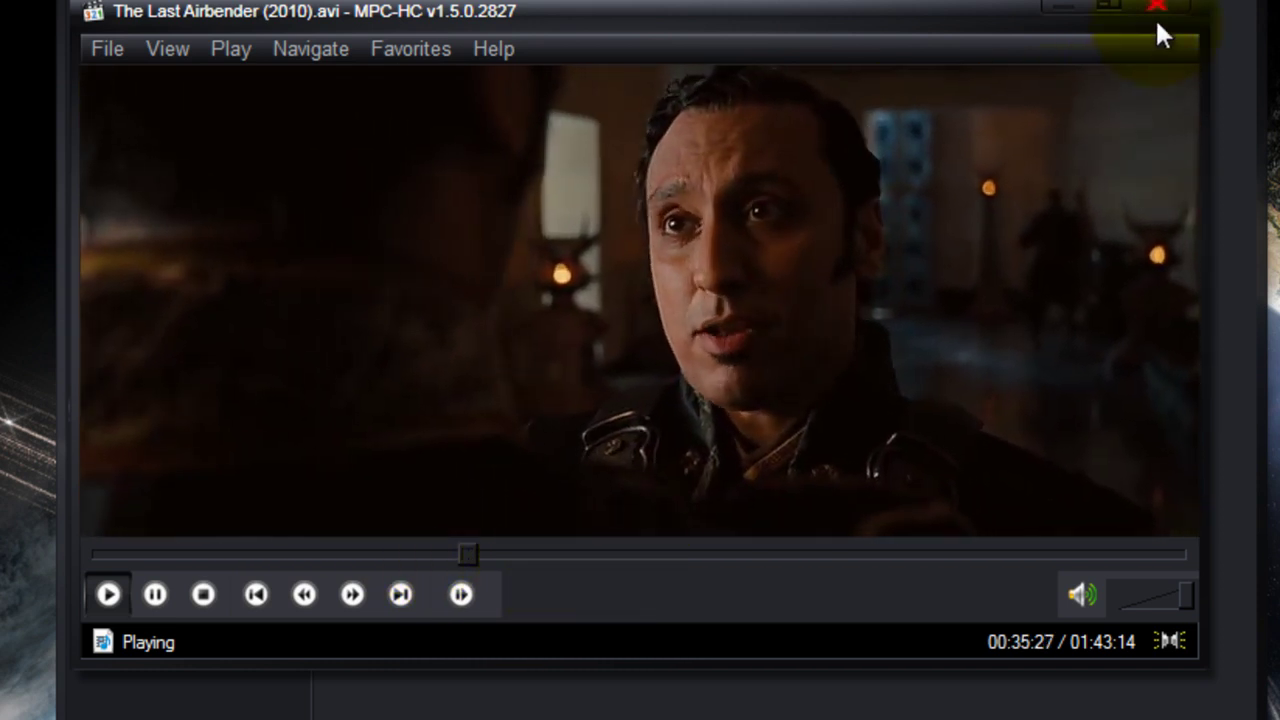
click(1157, 24)
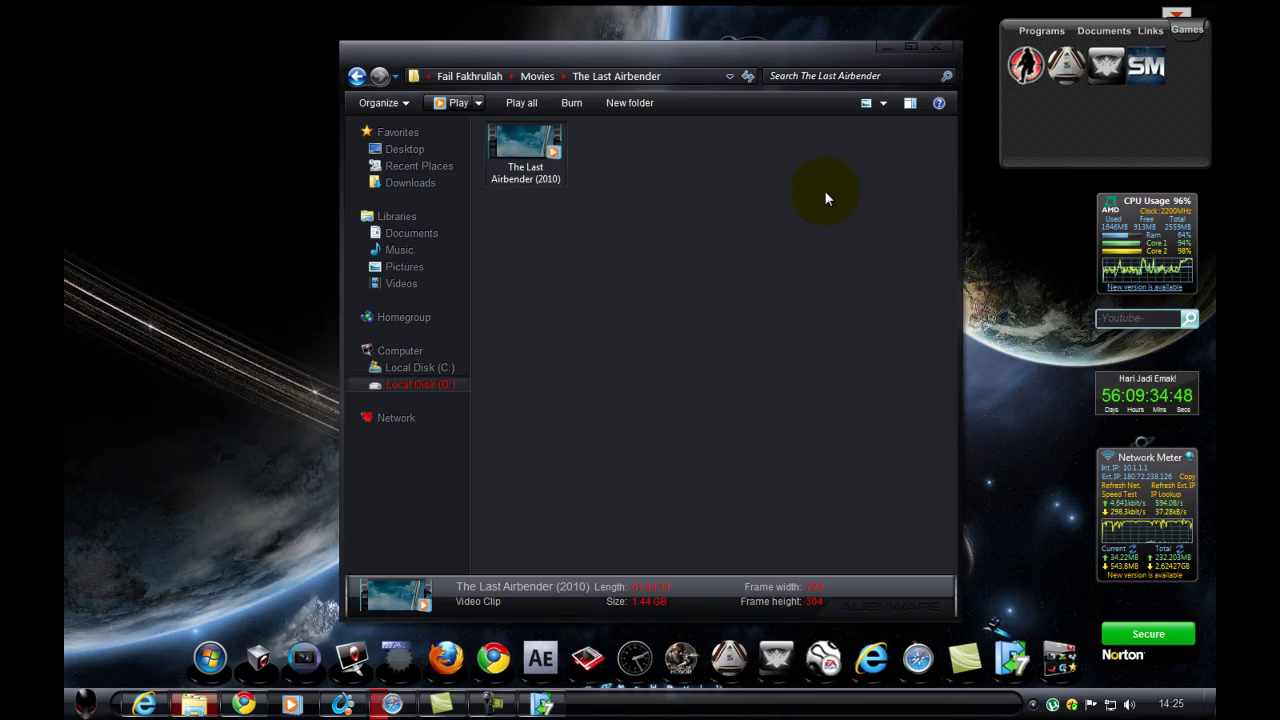
click(825, 197)
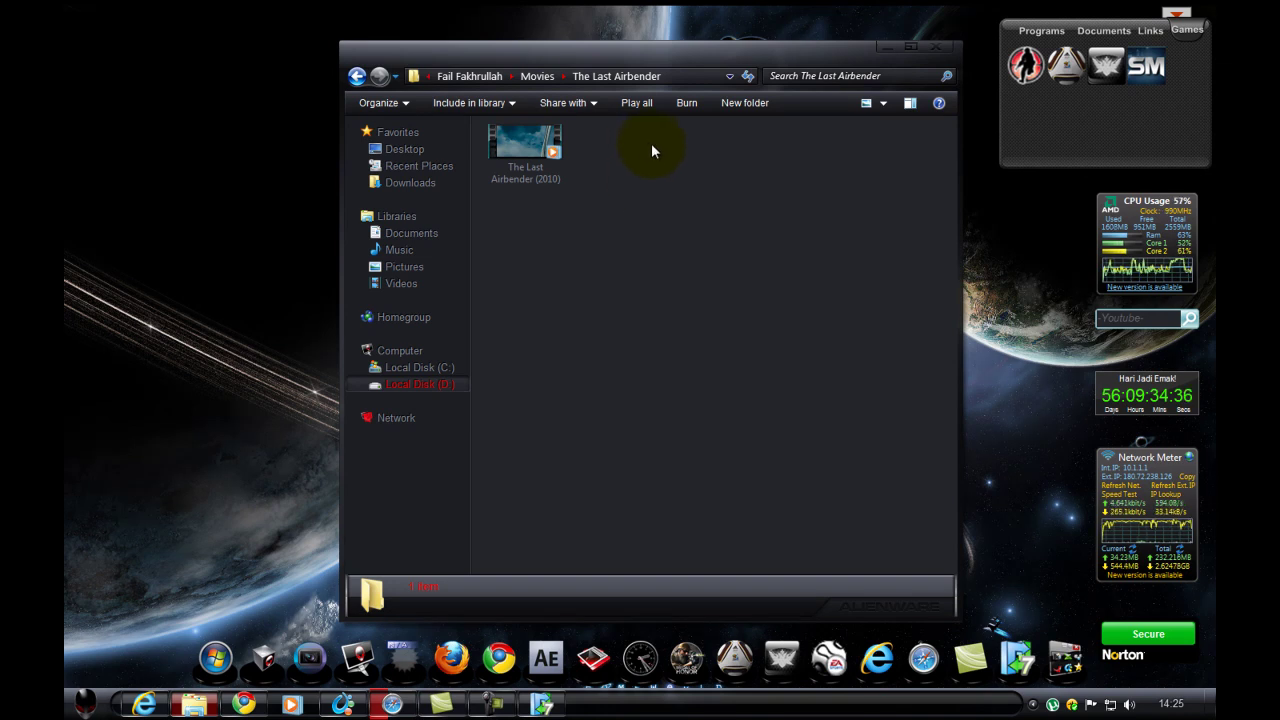
- Switch to Internet Explorer and search Subscene by film title for "the last airbender"
click(144, 705)
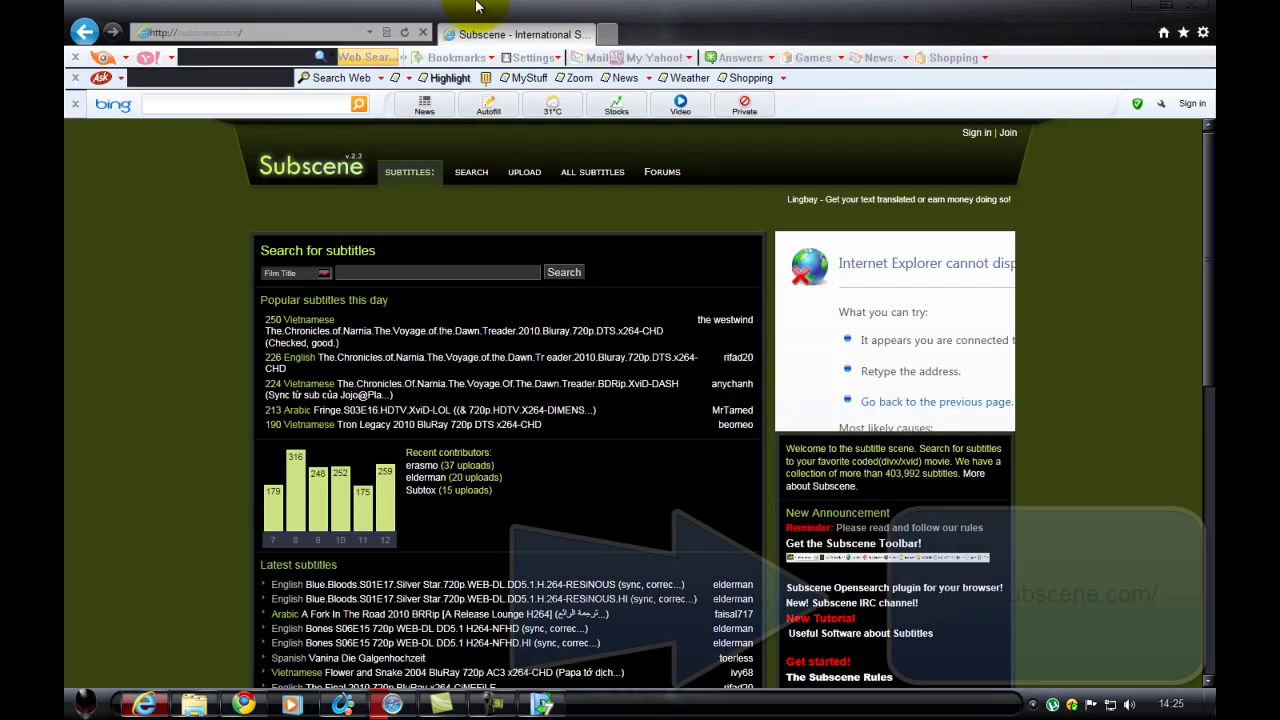
click(260, 34)
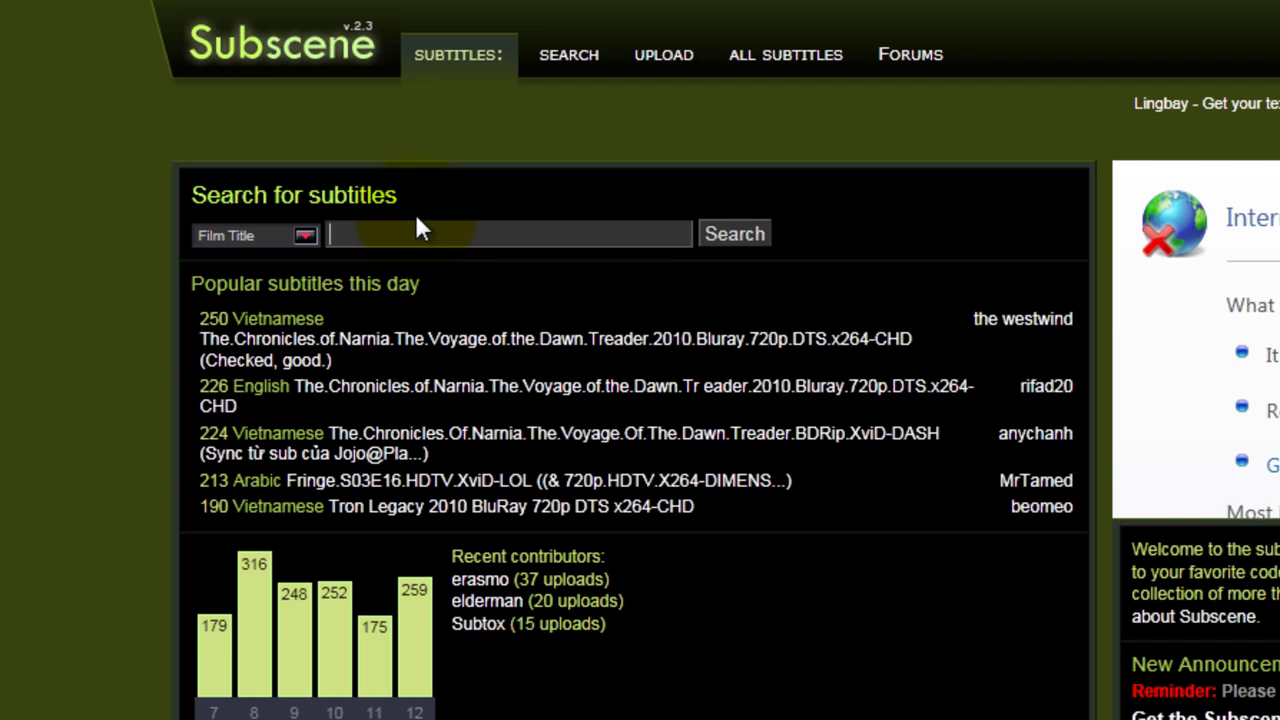
text(the)
text(last airbender)
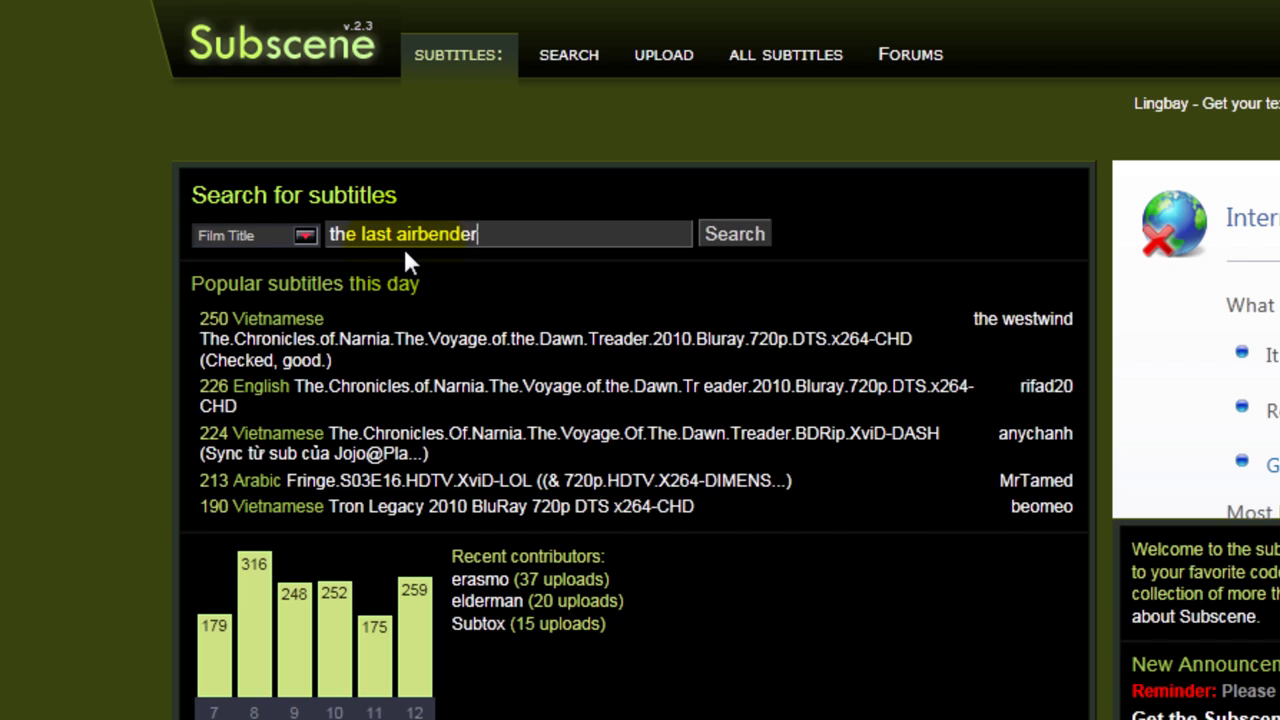
key(Return)
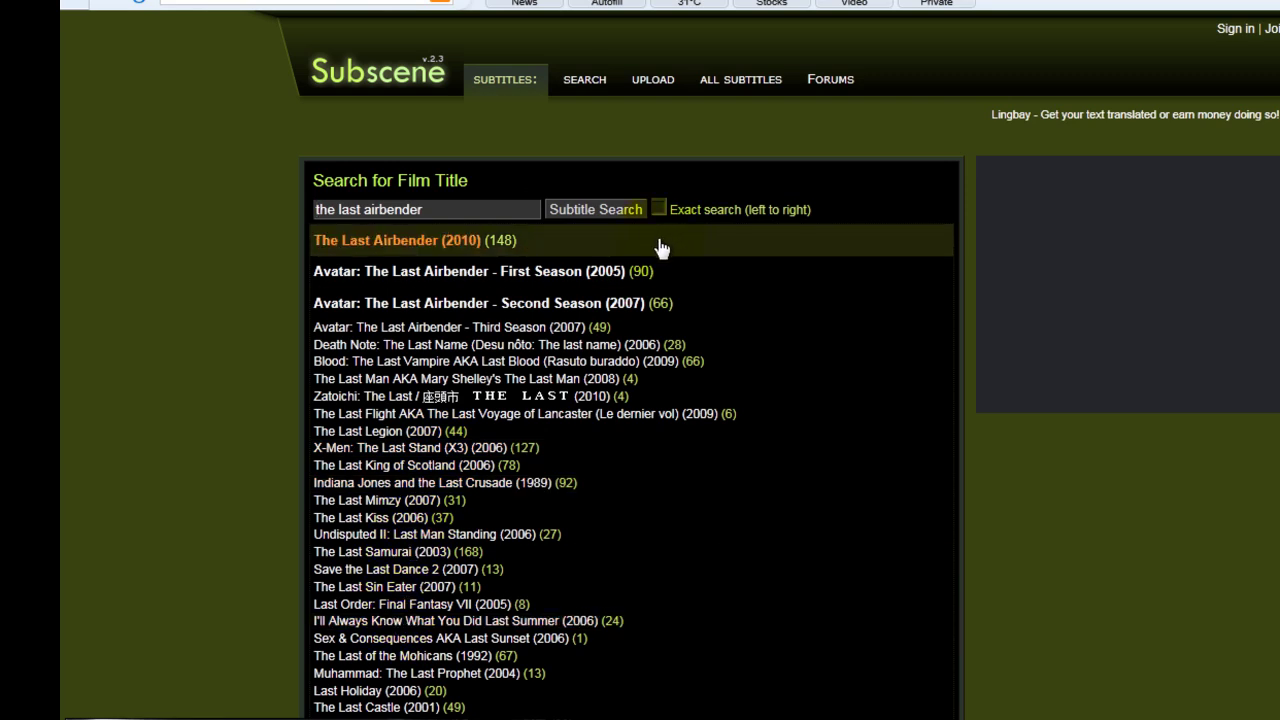
- Open The Last Airbender (2010) from the search results and browse its subtitle list to the Malay entries
click(494, 252)
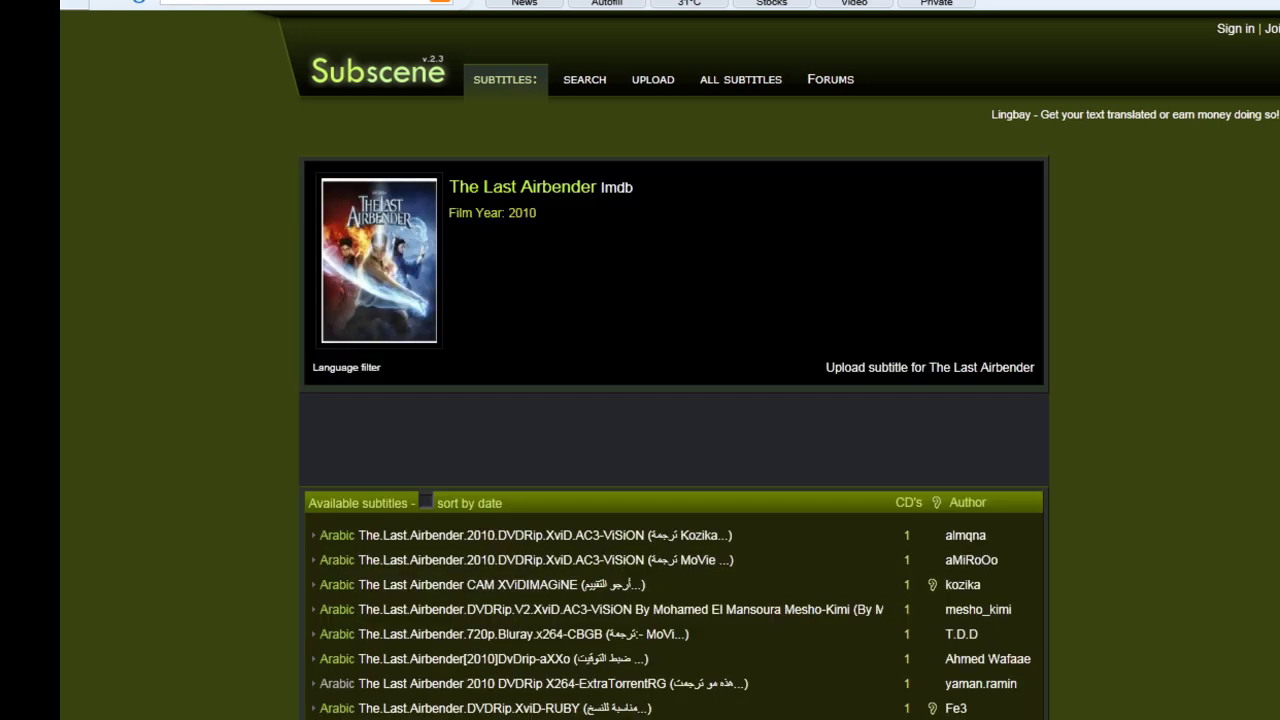
scroll(670, 400, down, 5)
scroll(670, 400, up, 2)
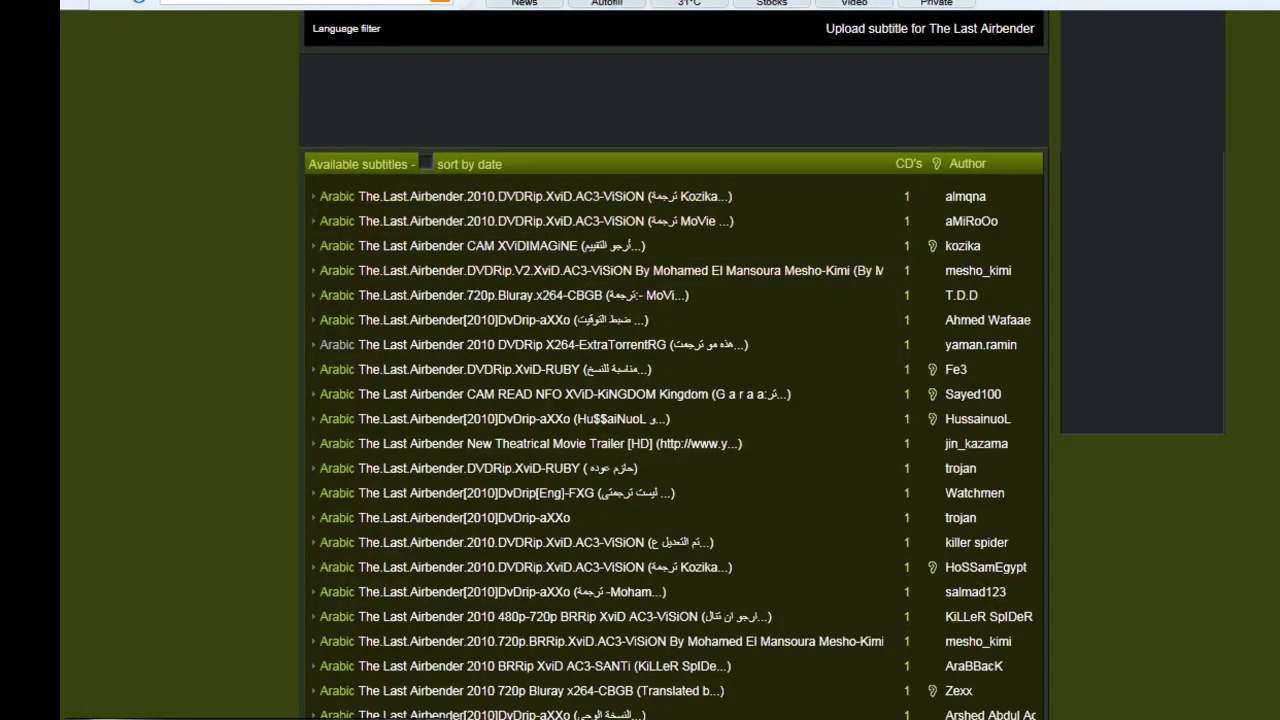
scroll(672, 400, down, 15)
scroll(672, 400, down, 10)
scroll(672, 400, down, 5)
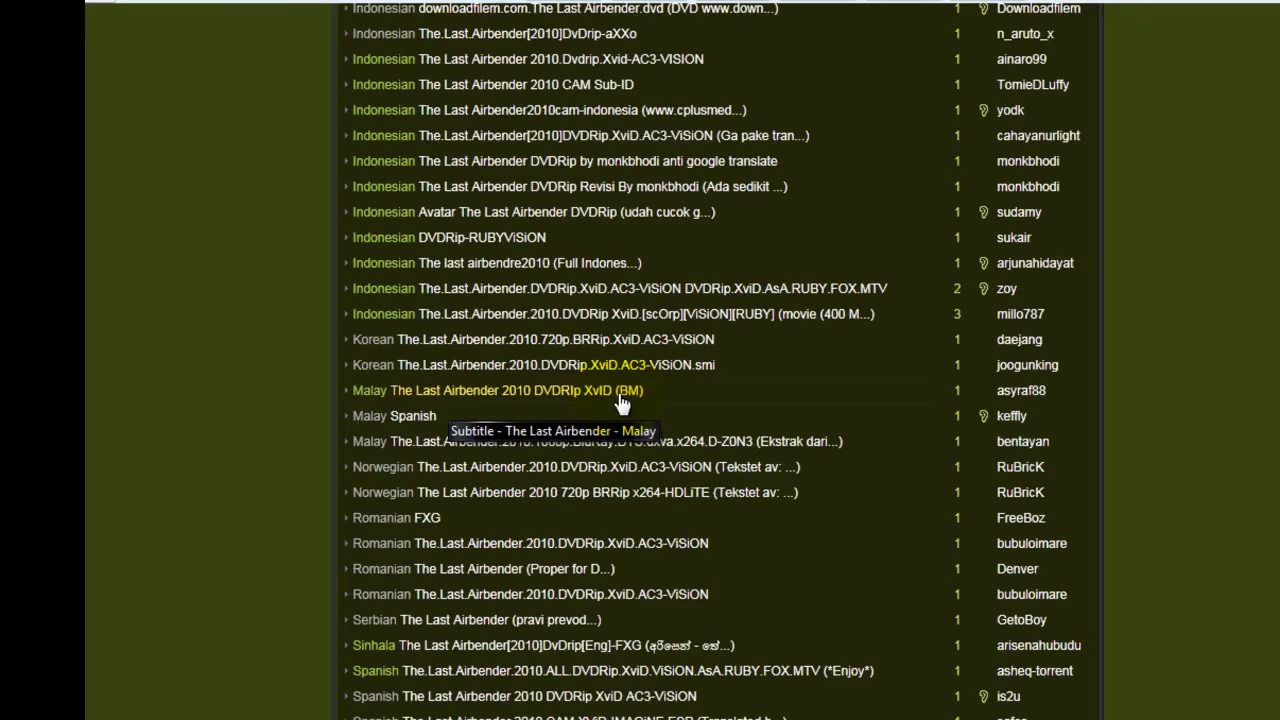
- Open the Malay subtitle "The Last Airbender 2010 DVDRip XviD (BM)" and preview its text
click(708, 437)
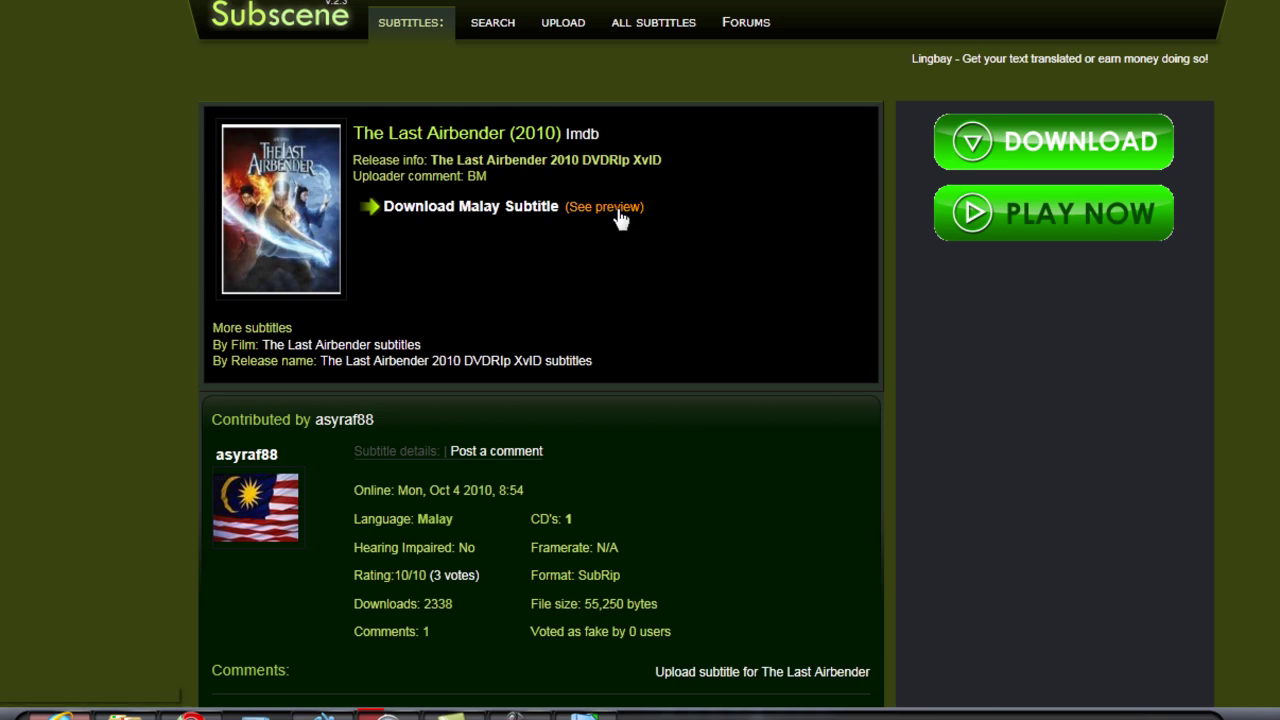
click(617, 212)
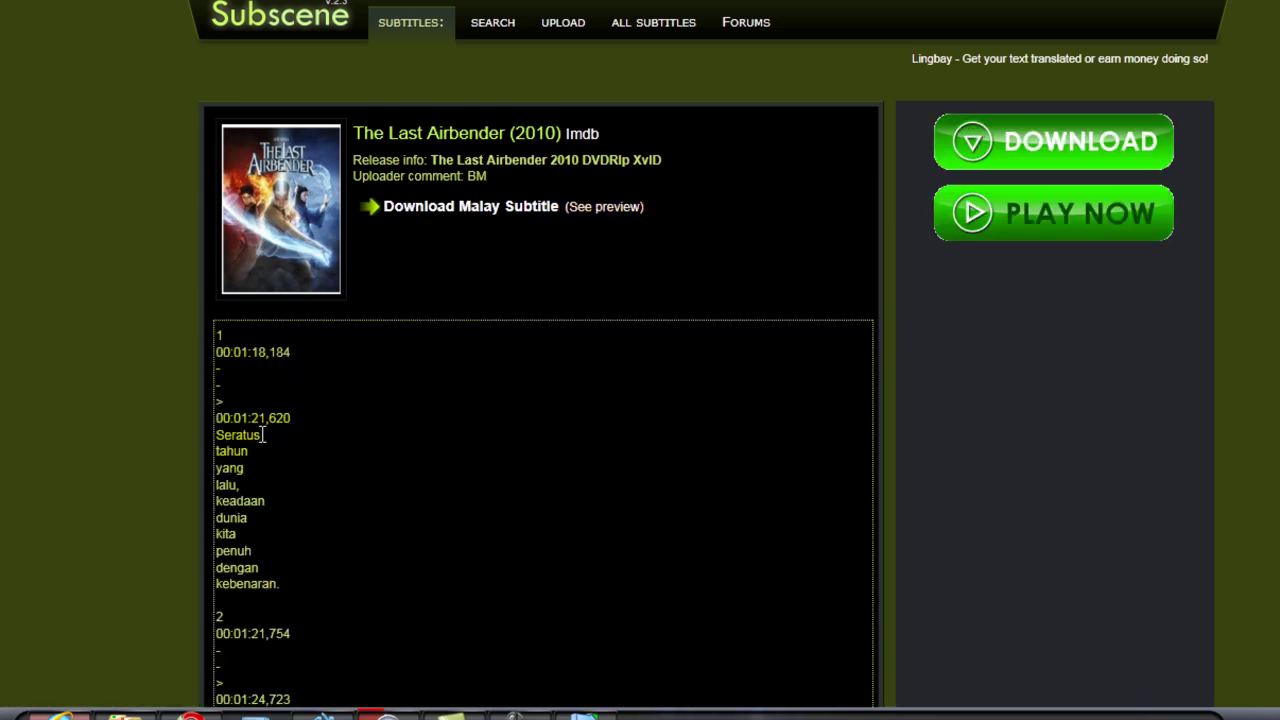
click(622, 212)
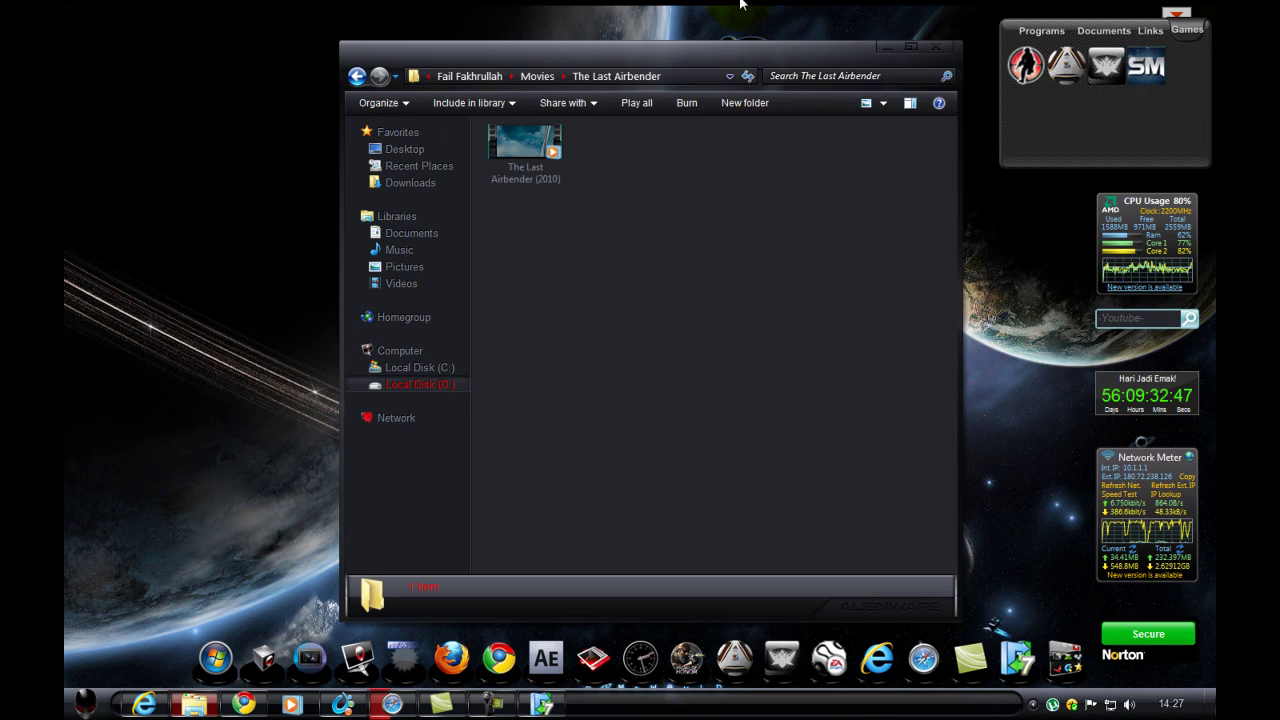
- Refresh the desktop, minimize the folder window and turn on the display of desktop icons
right_click(740, 3)
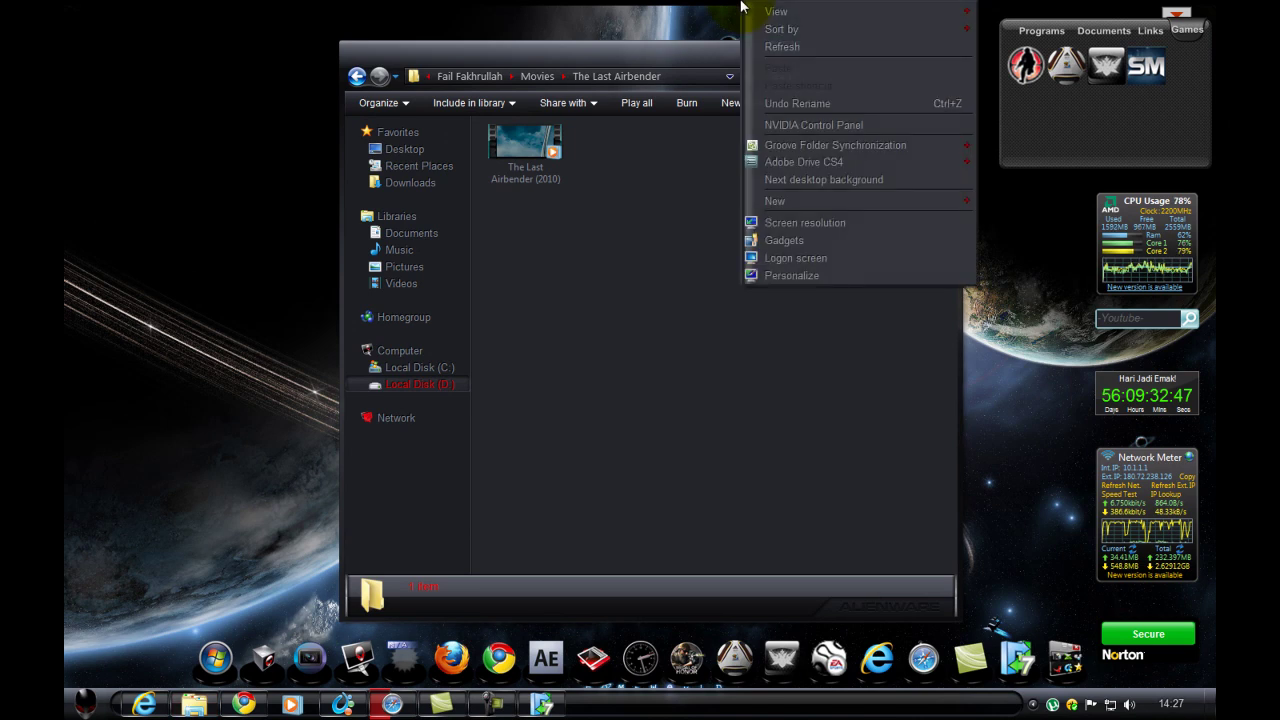
click(805, 45)
click(889, 48)
right_click(745, 163)
mouse_move(790, 180)
click(1022, 262)
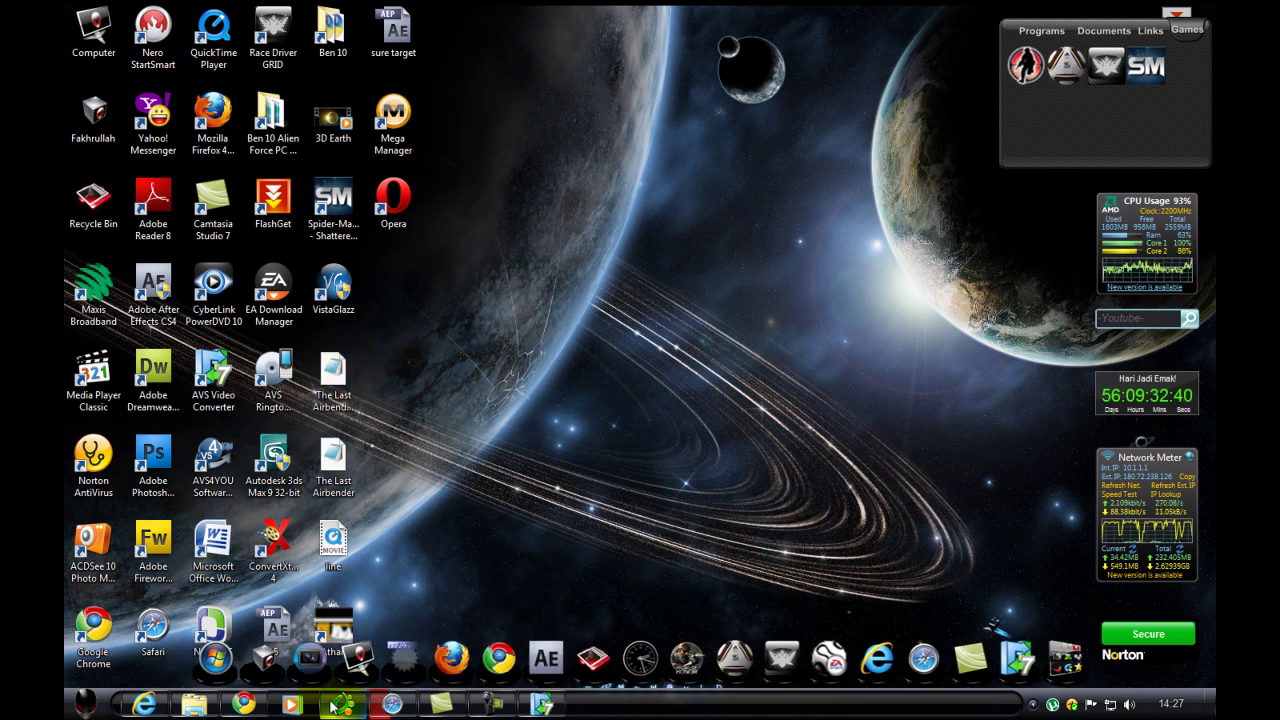
- Restore the movie folder window and copy the subtitle file The Last Airbender (2010) from the desktop into it
click(1065, 645)
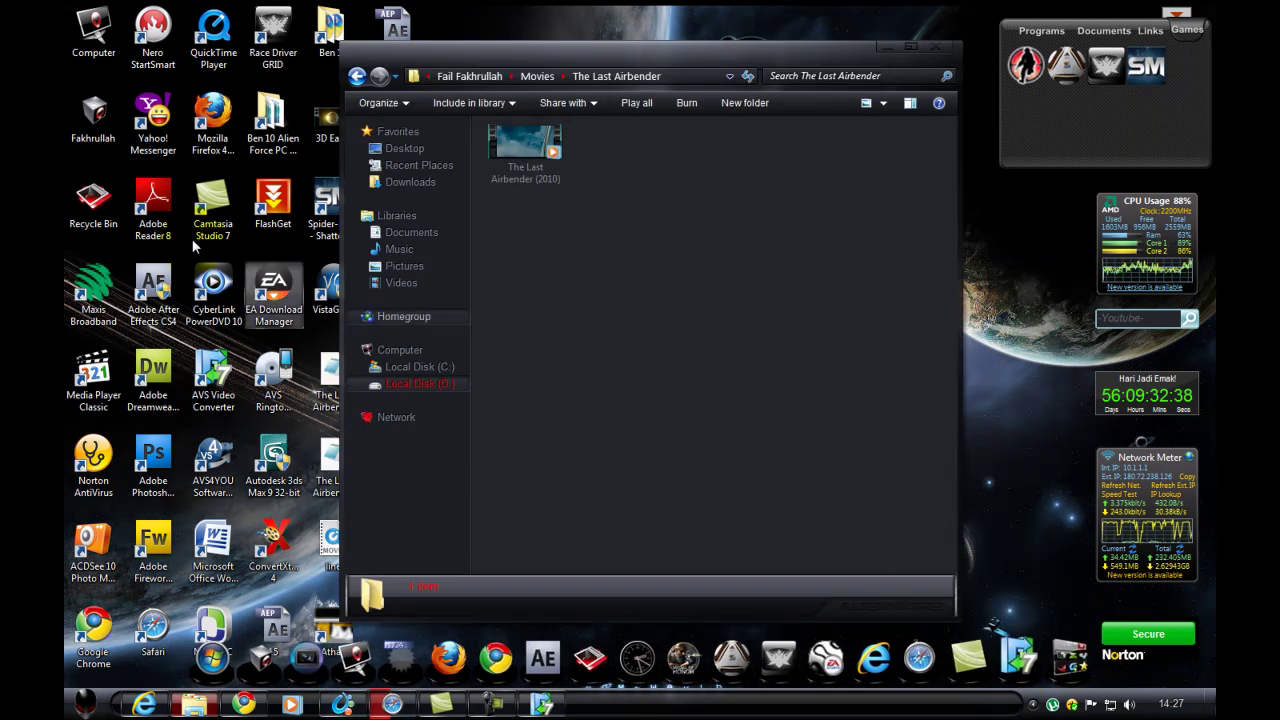
drag(330, 365, 677, 163)
click(592, 222)
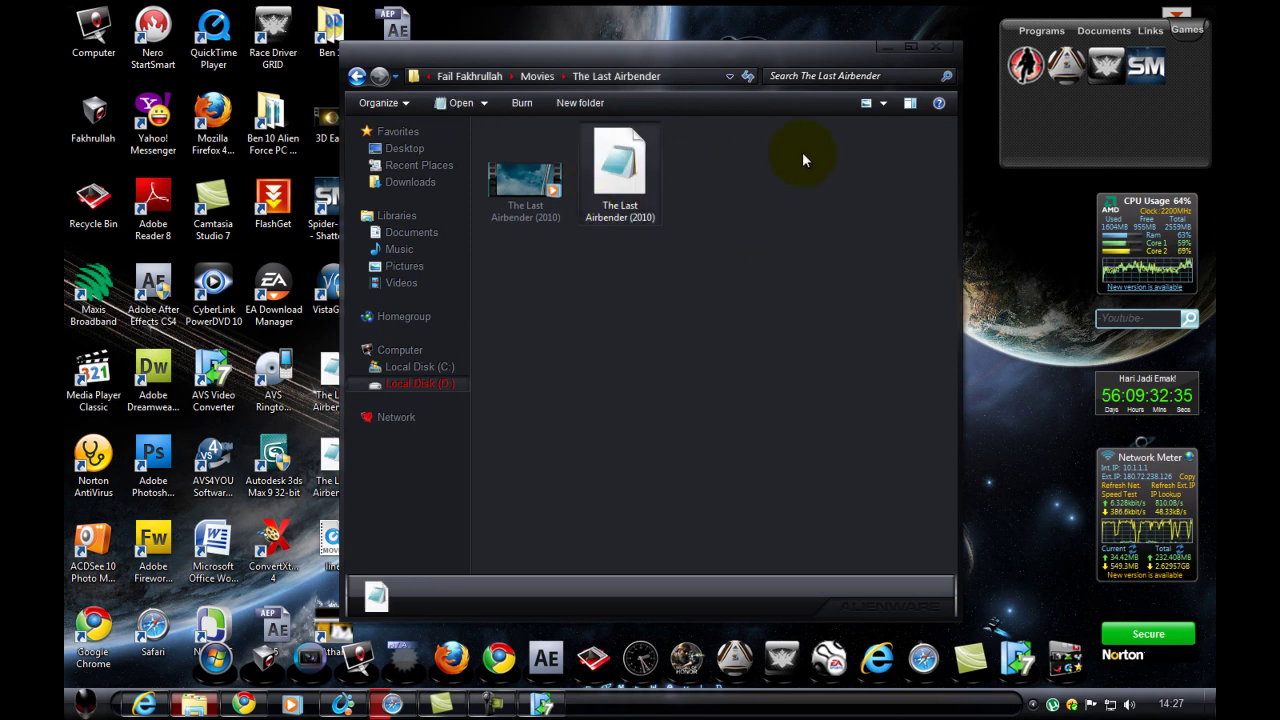
- Hide the desktop icons again and clear the file selection in the movie folder
right_click(980, 238)
mouse_move(1024, 247)
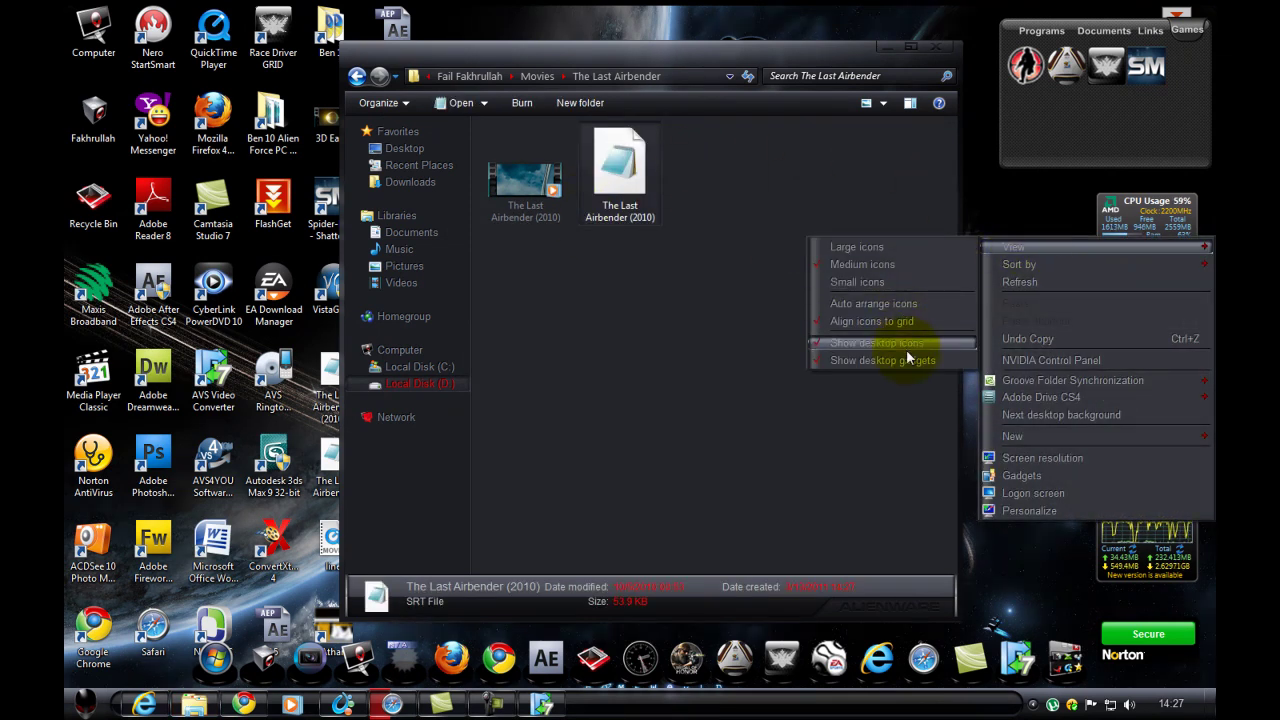
click(906, 349)
click(702, 204)
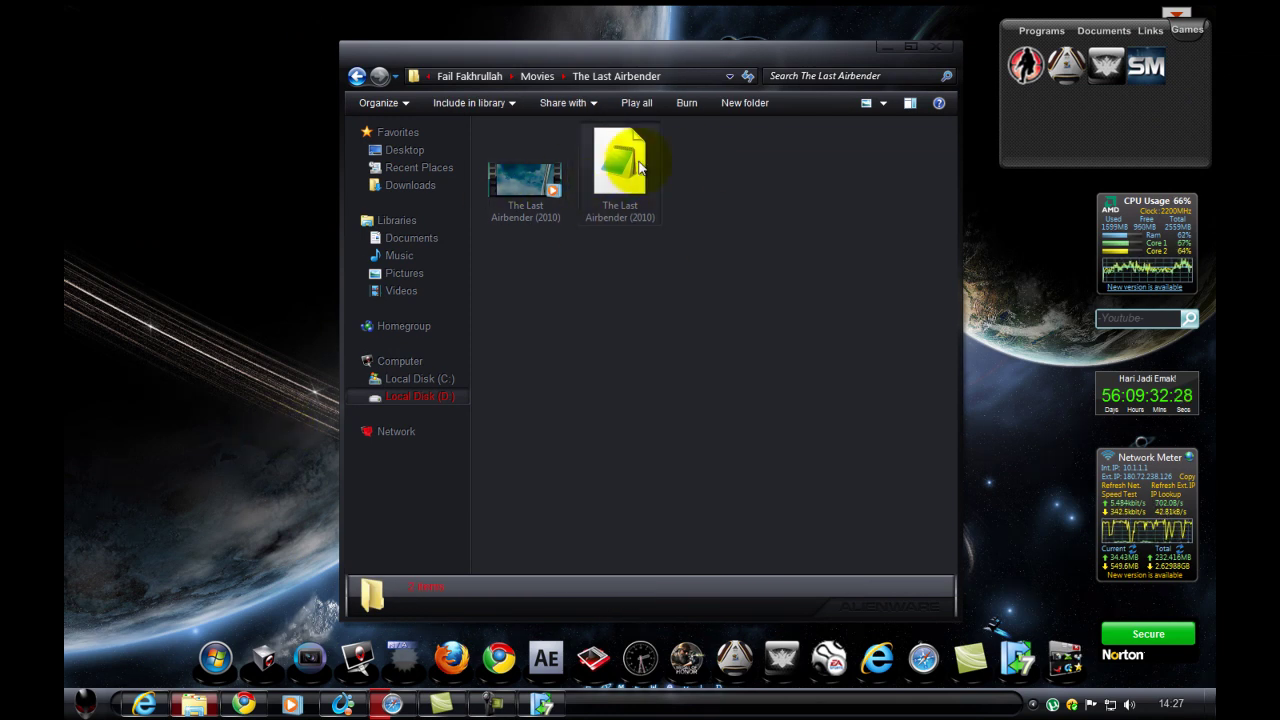
drag(707, 169, 723, 258)
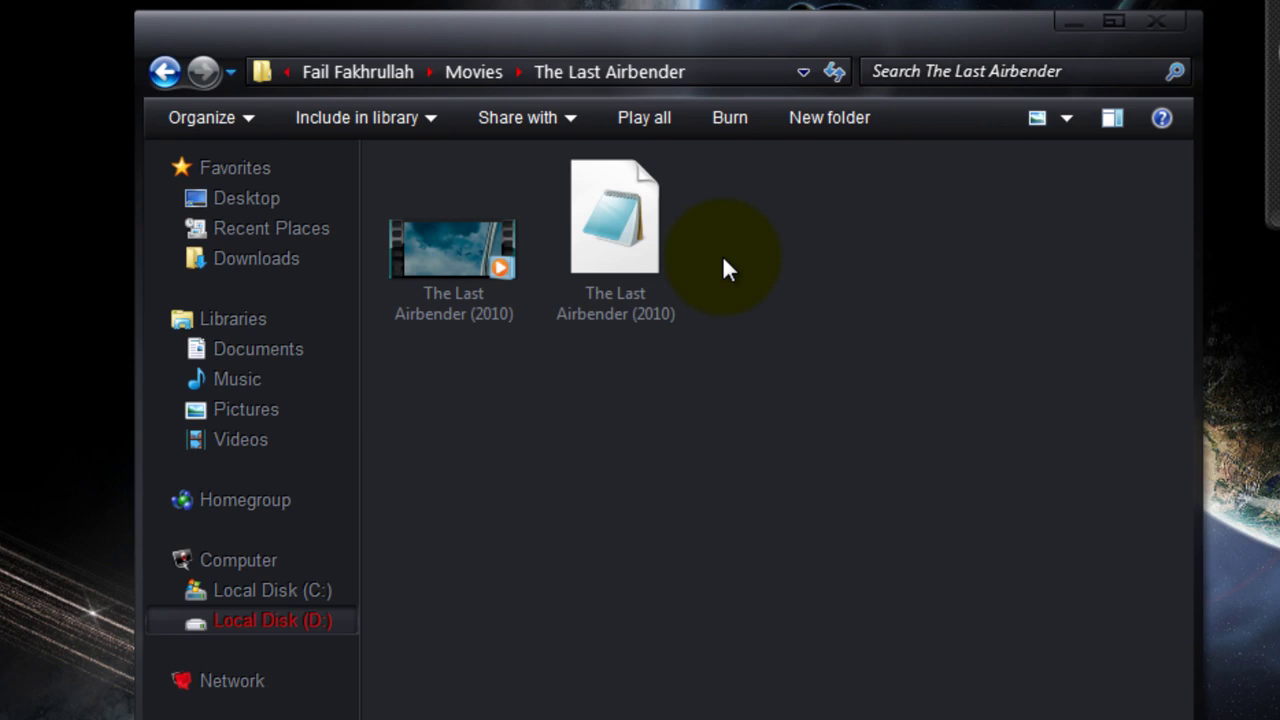
- Copy the file name of the video The Last Airbender (2010) from its rename field
right_click(437, 222)
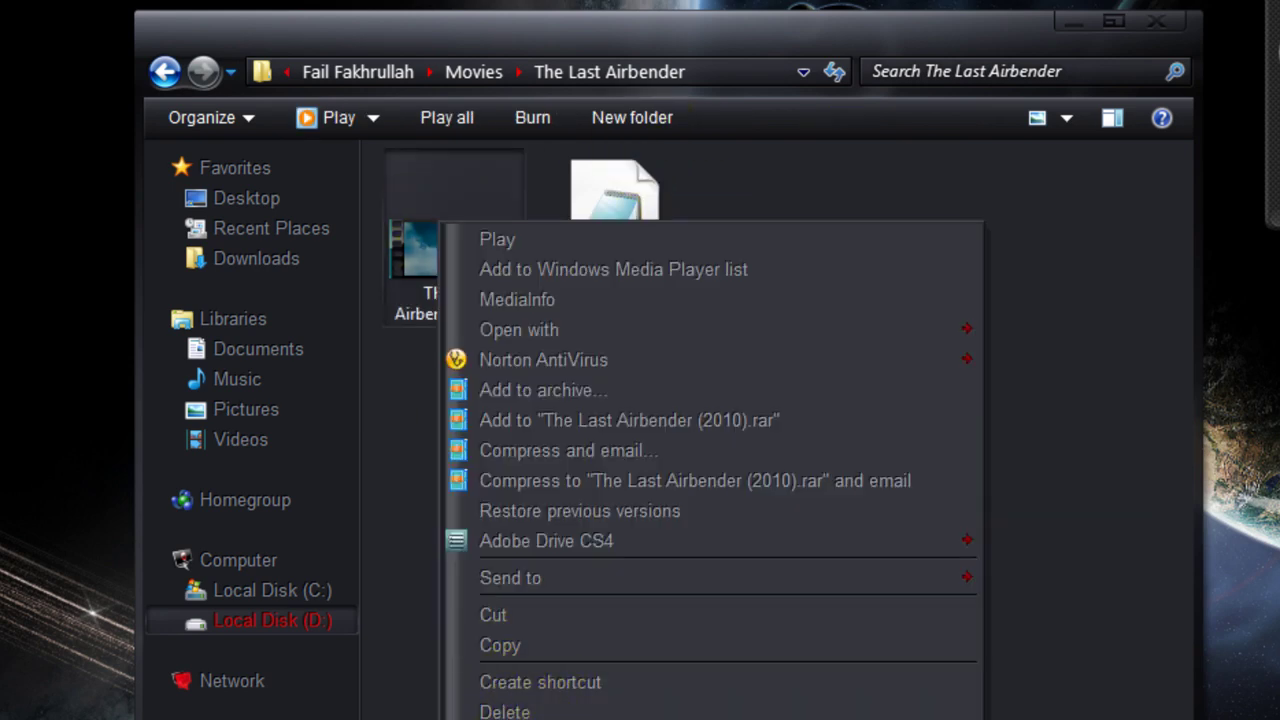
click(585, 719)
right_click(446, 291)
click(476, 377)
- Rename the SRT subtitle file with the copied video name, The Last Airbender (2010)
right_click(612, 252)
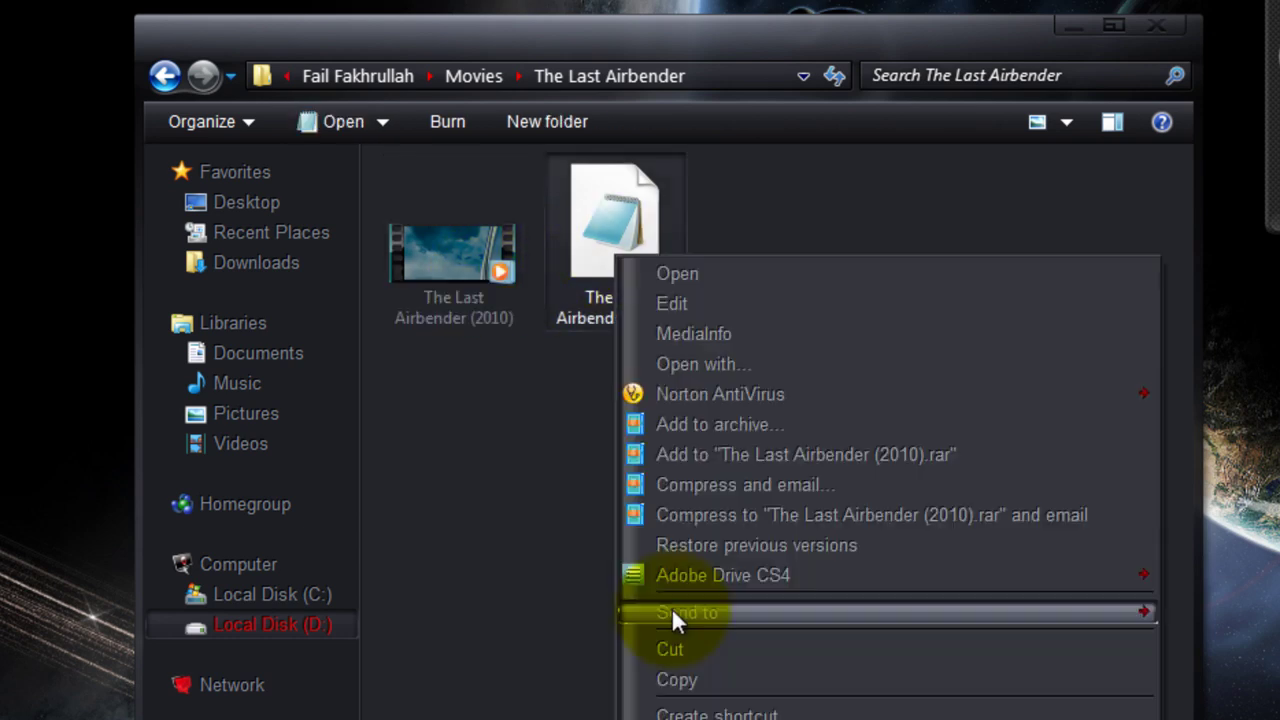
click(680, 719)
right_click(633, 297)
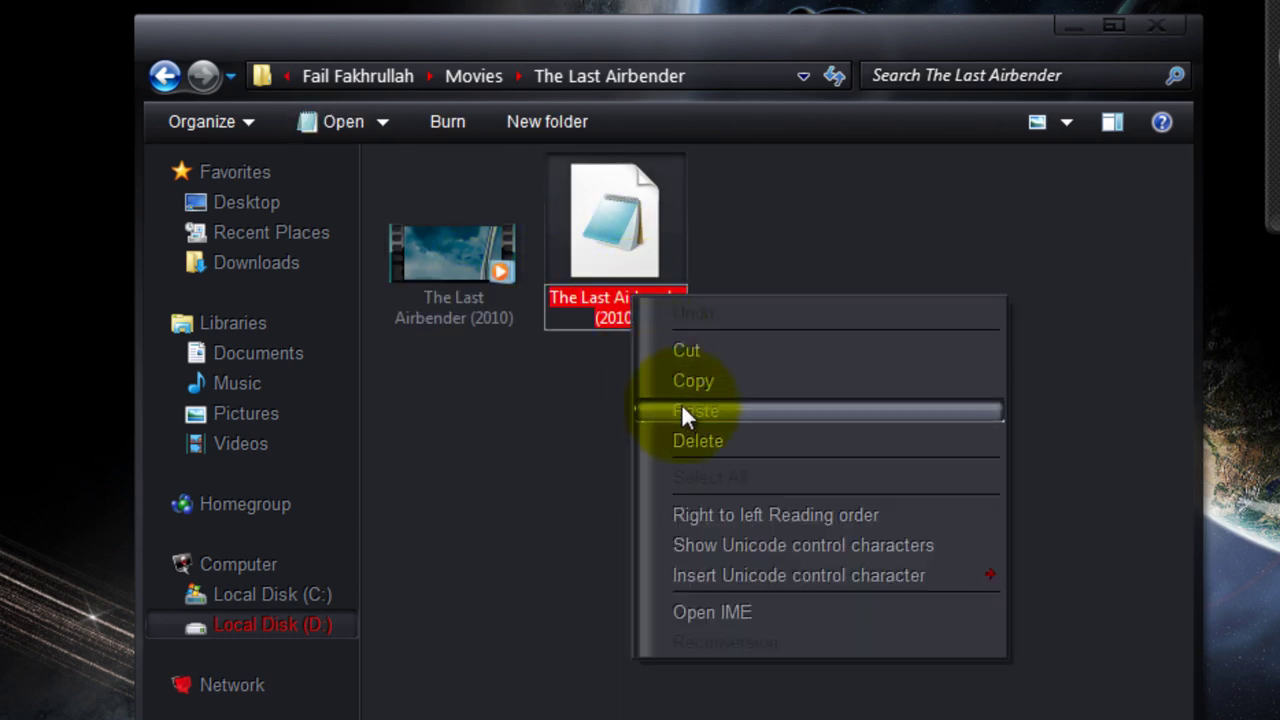
click(682, 407)
click(830, 293)
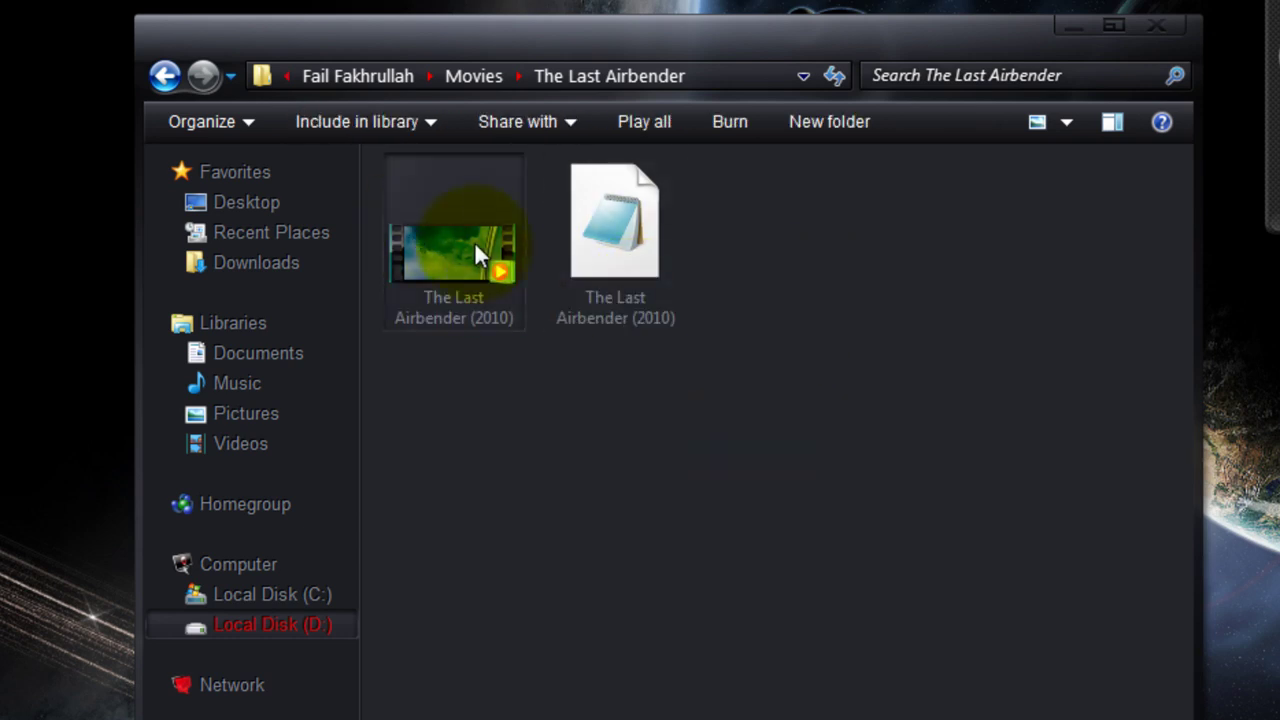
drag(847, 284, 793, 273)
- Play the video in Media Player Classic and jump to about 00:44 to check the Malay subtitles
click(406, 195)
click(480, 103)
click(505, 149)
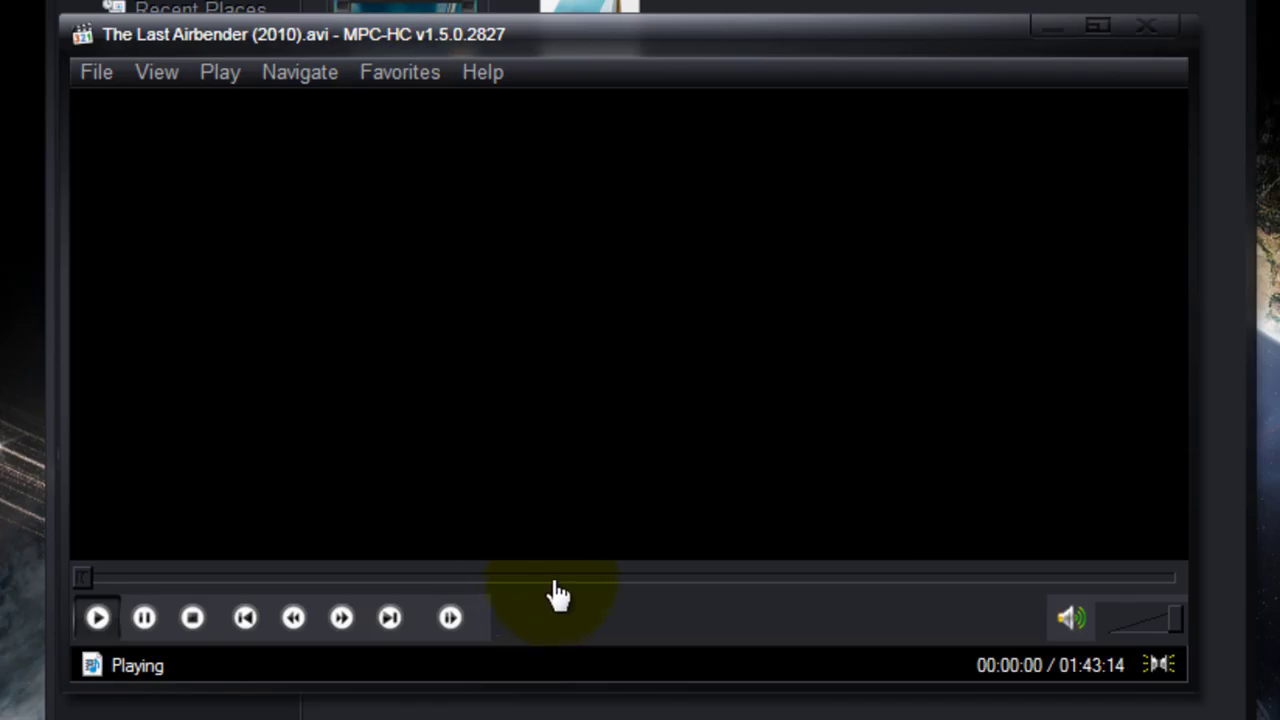
click(553, 578)
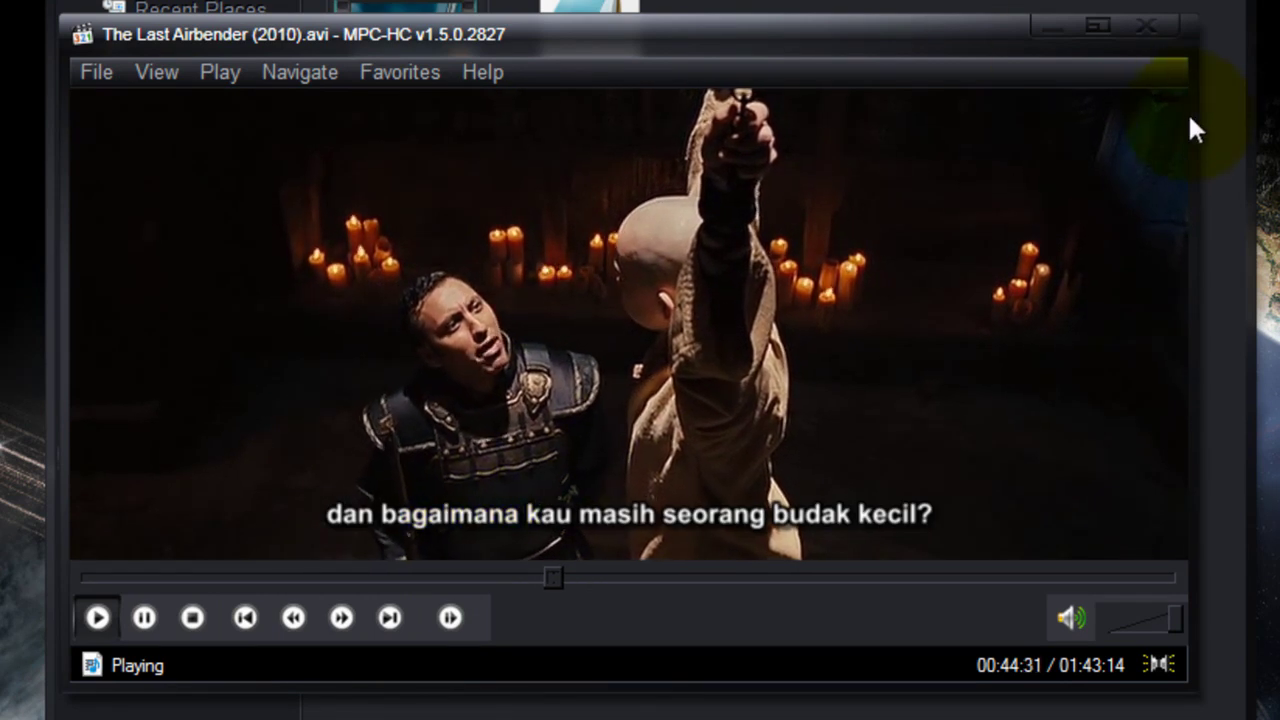
- Close the video player and review the video and subtitle files in The Last Airbender folder under Movies
click(1155, 27)
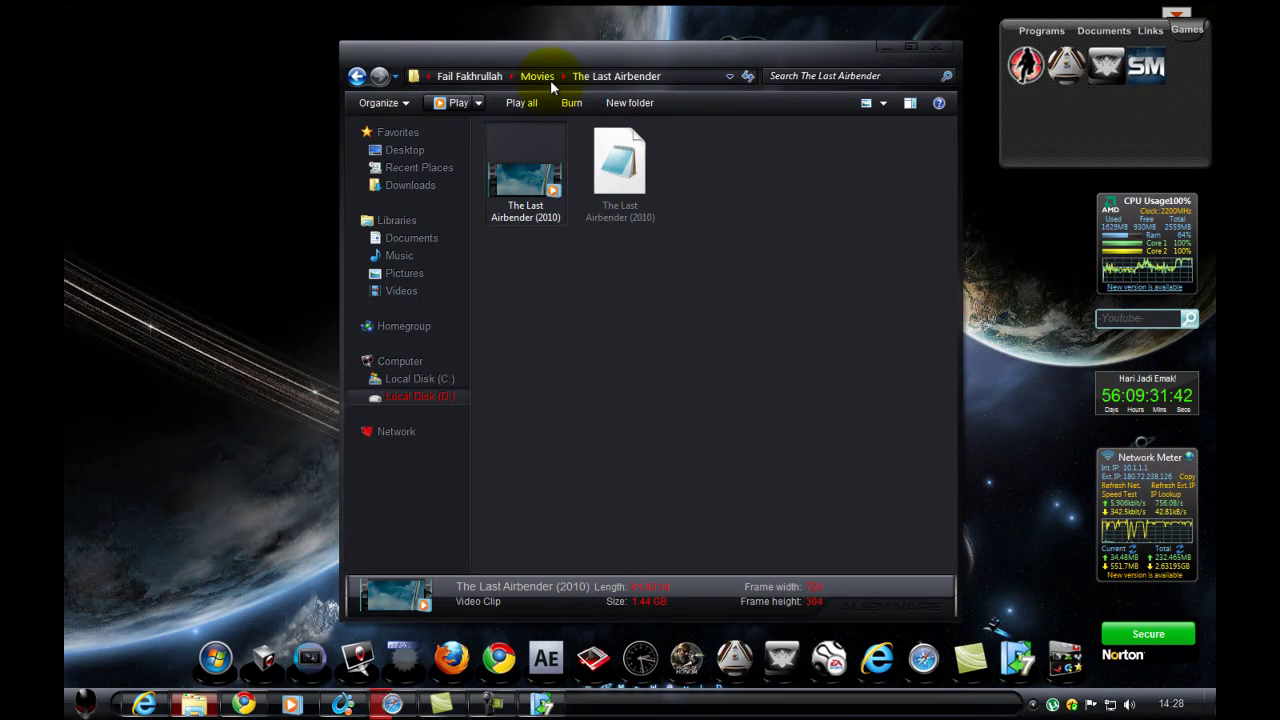
click(549, 79)
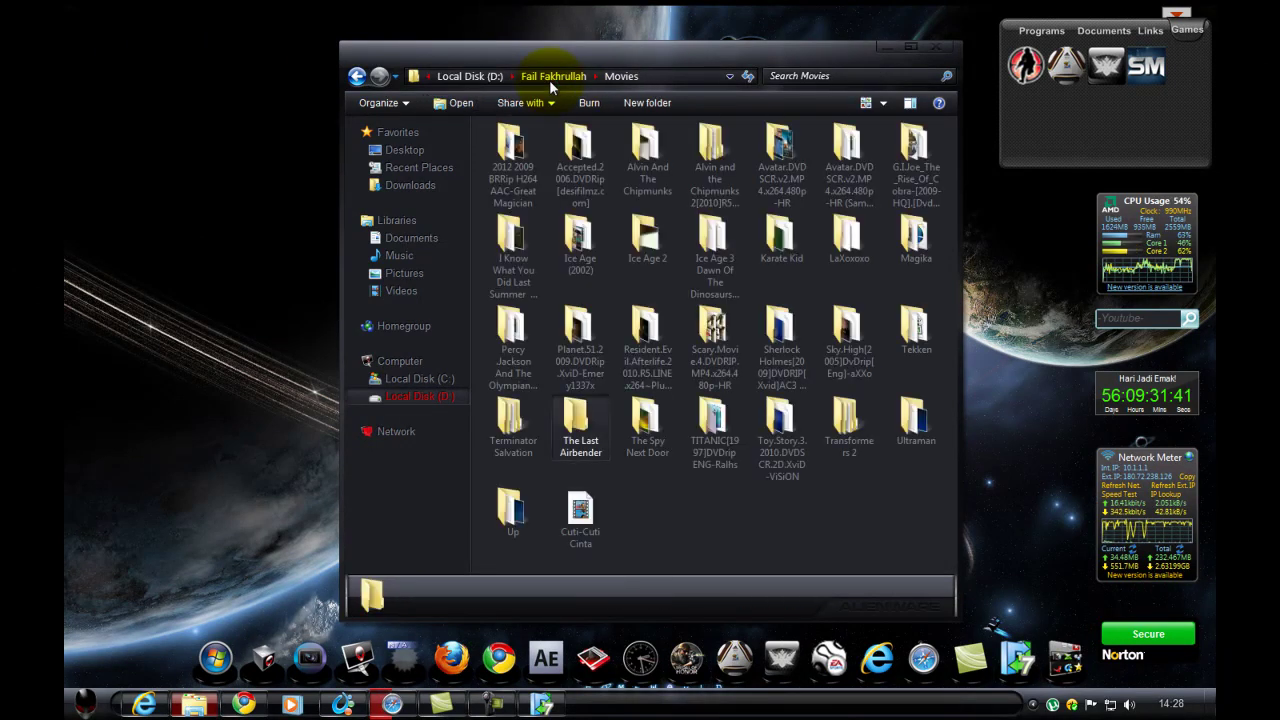
double_click(593, 424)
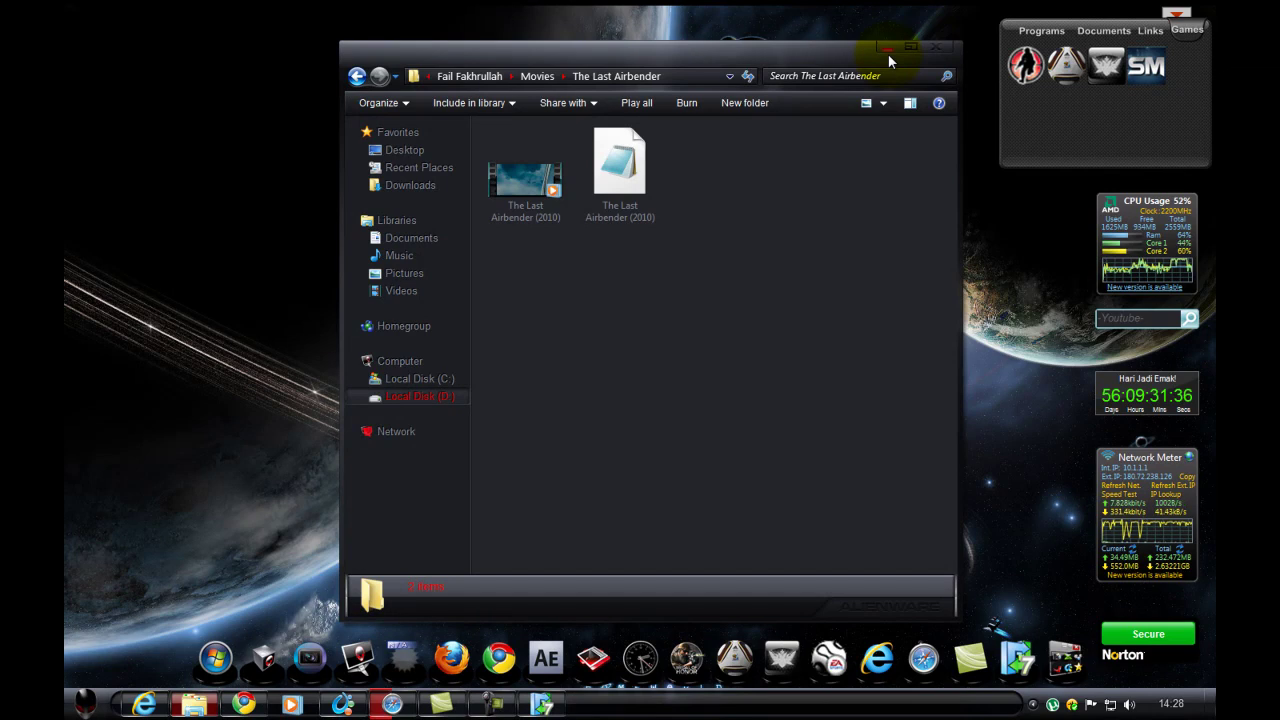
click(640, 180)
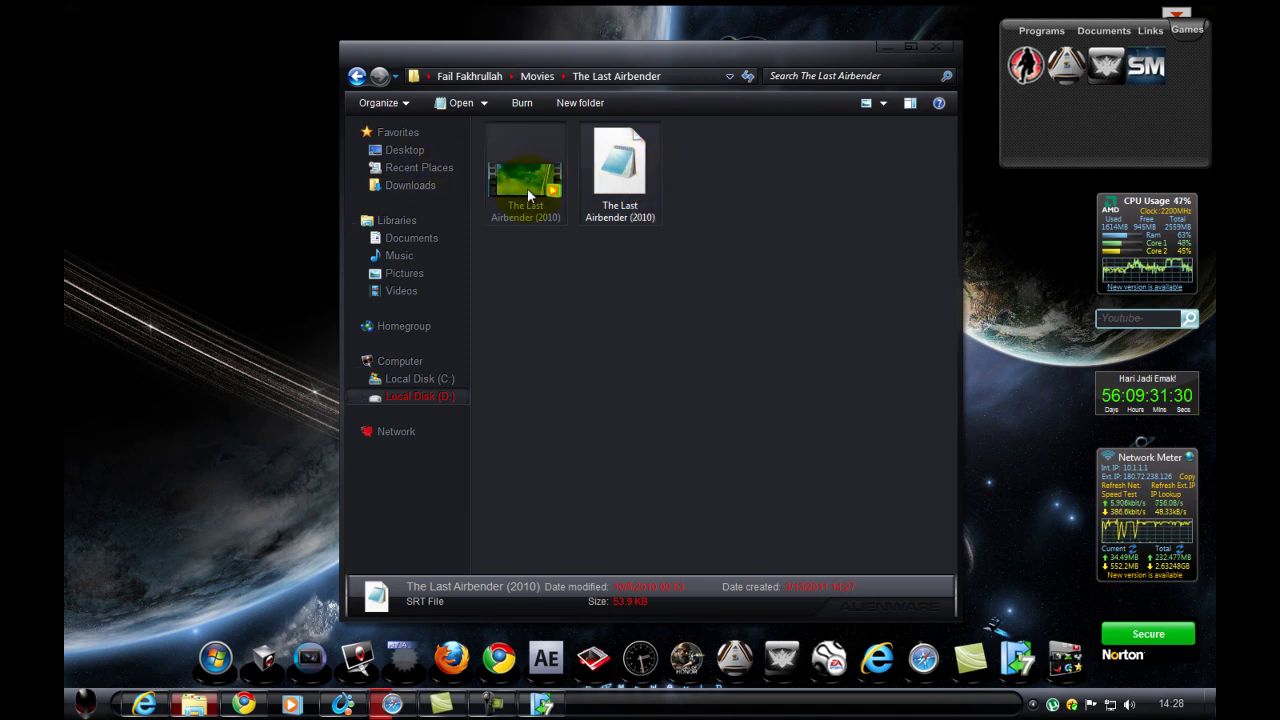
click(822, 188)
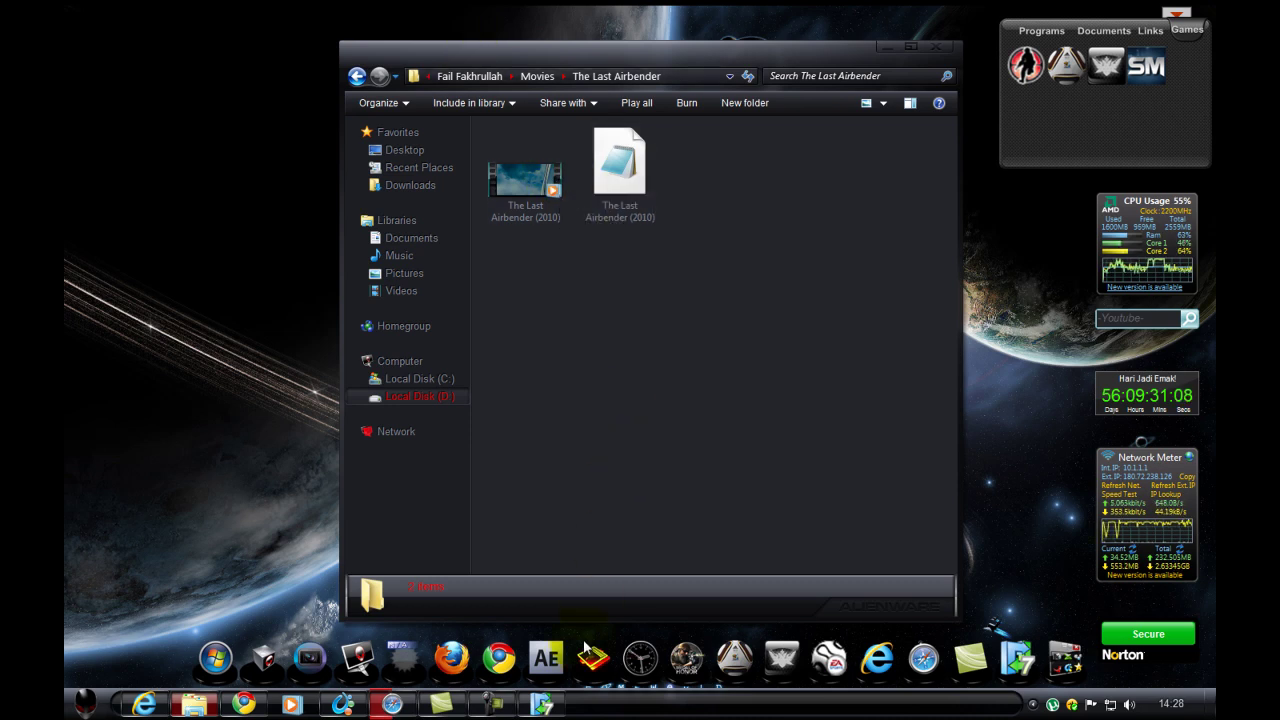
- Bring up the AVS Video Converter 7.1 window, reposition it for a look, and put it away
click(541, 704)
drag(652, 249, 732, 236)
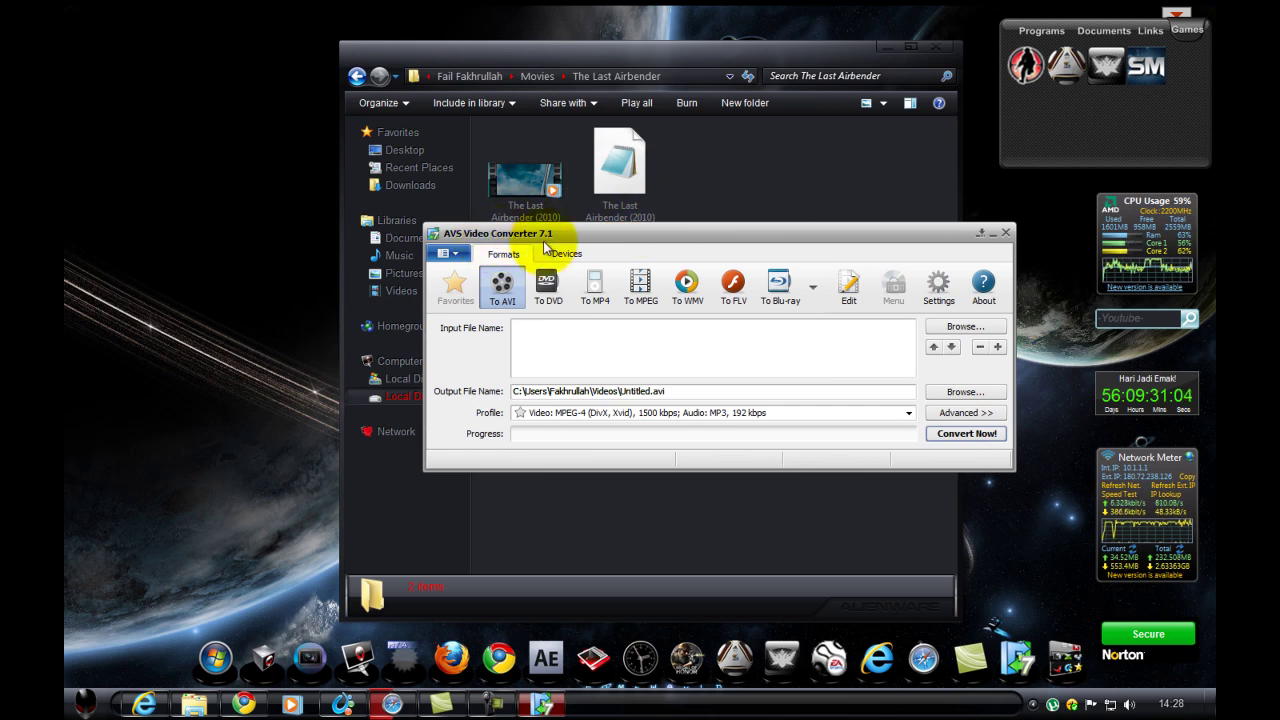
click(981, 233)
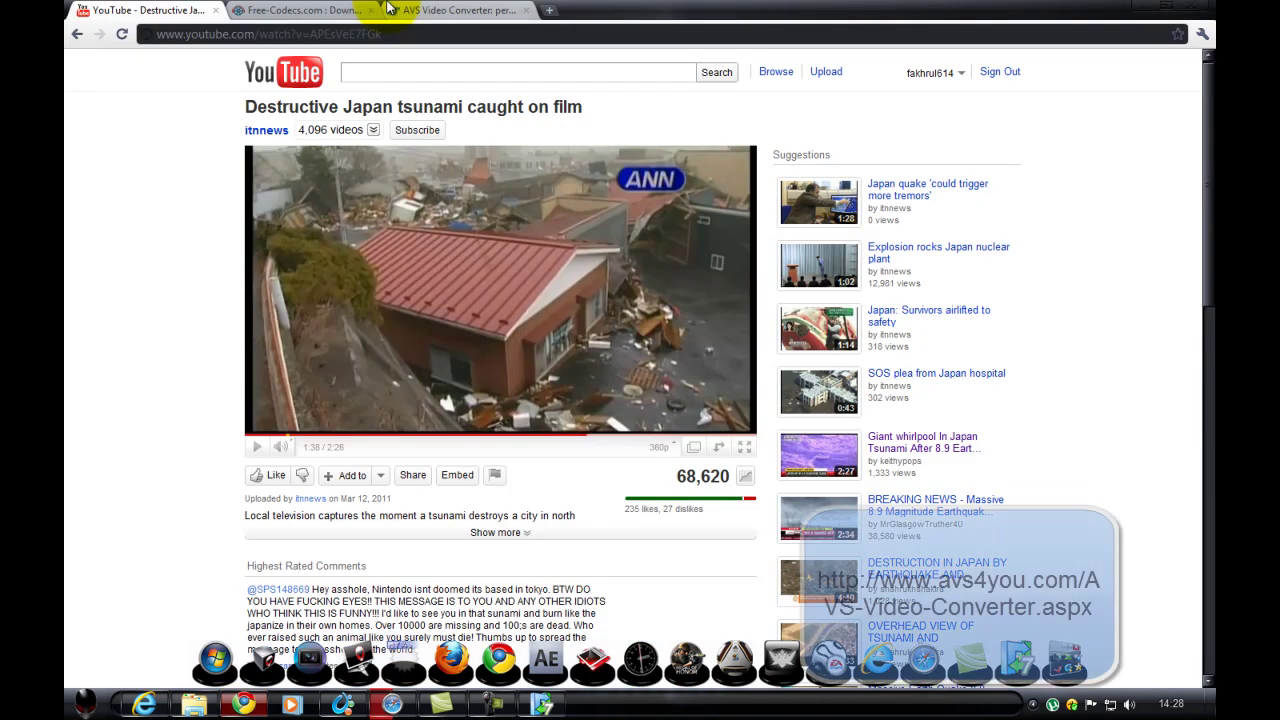
- Switch to the AVS Video Converter page in Chrome and examine its download section, system requirements and supported formats
click(390, 8)
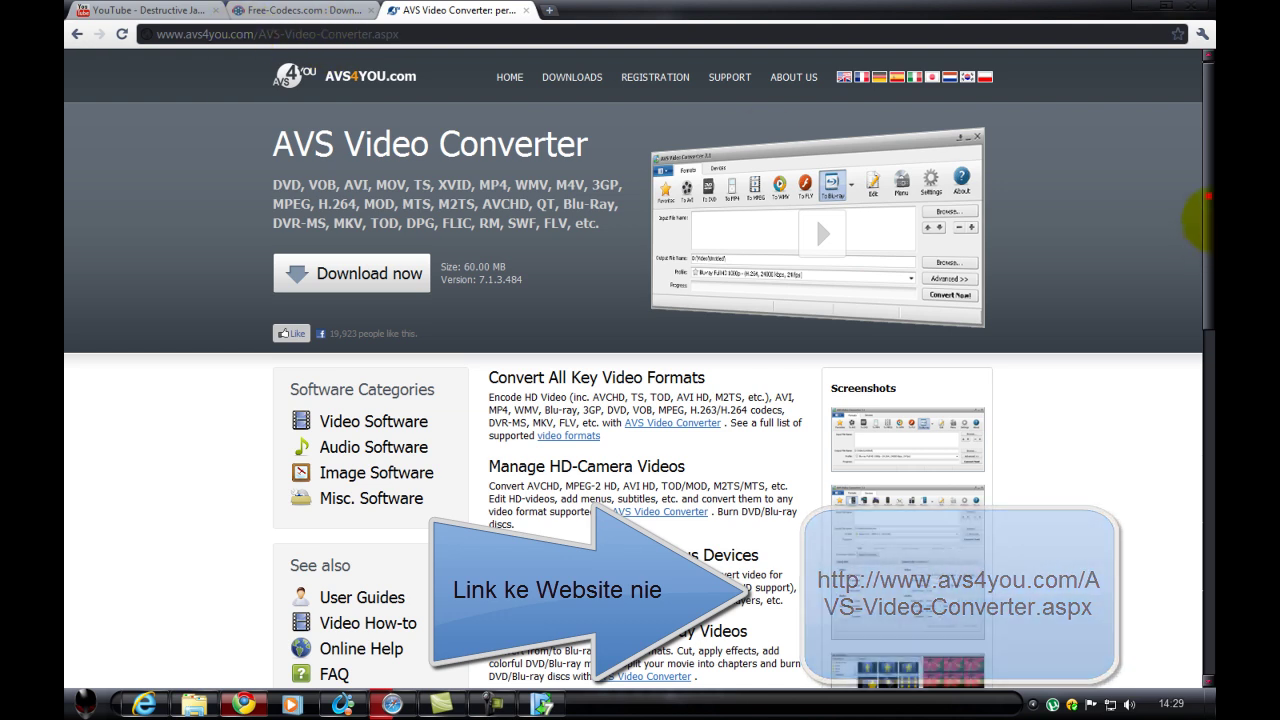
scroll(757, 137, down, 2)
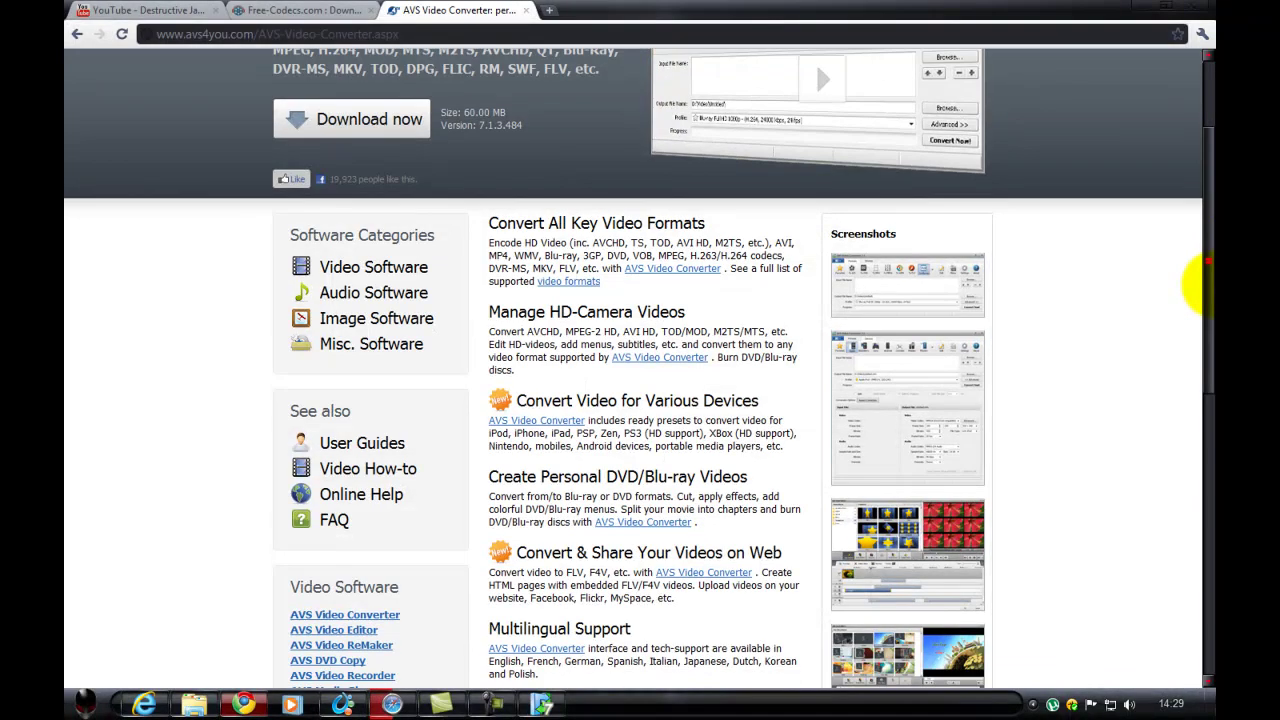
scroll(1198, 335, down, 2)
scroll(1198, 335, down, 1)
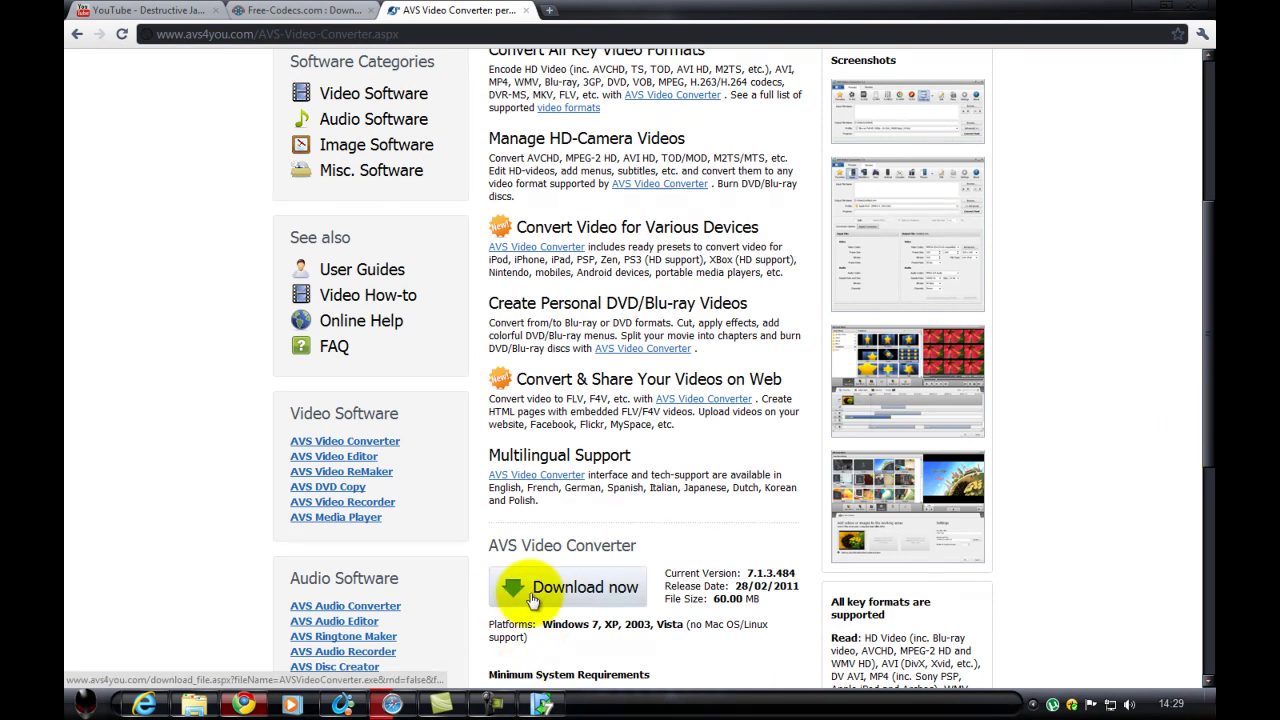
scroll(1195, 215, down, 1)
scroll(1198, 240, down, 2)
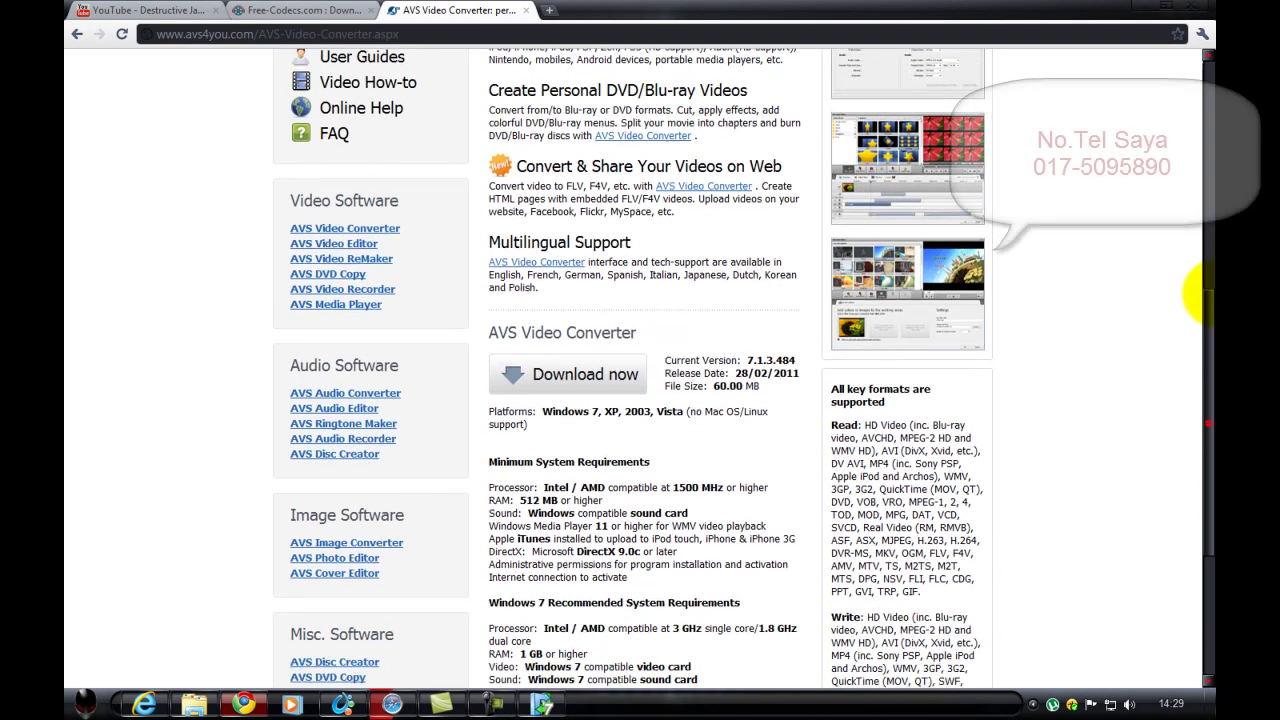
scroll(1195, 290, down, 1)
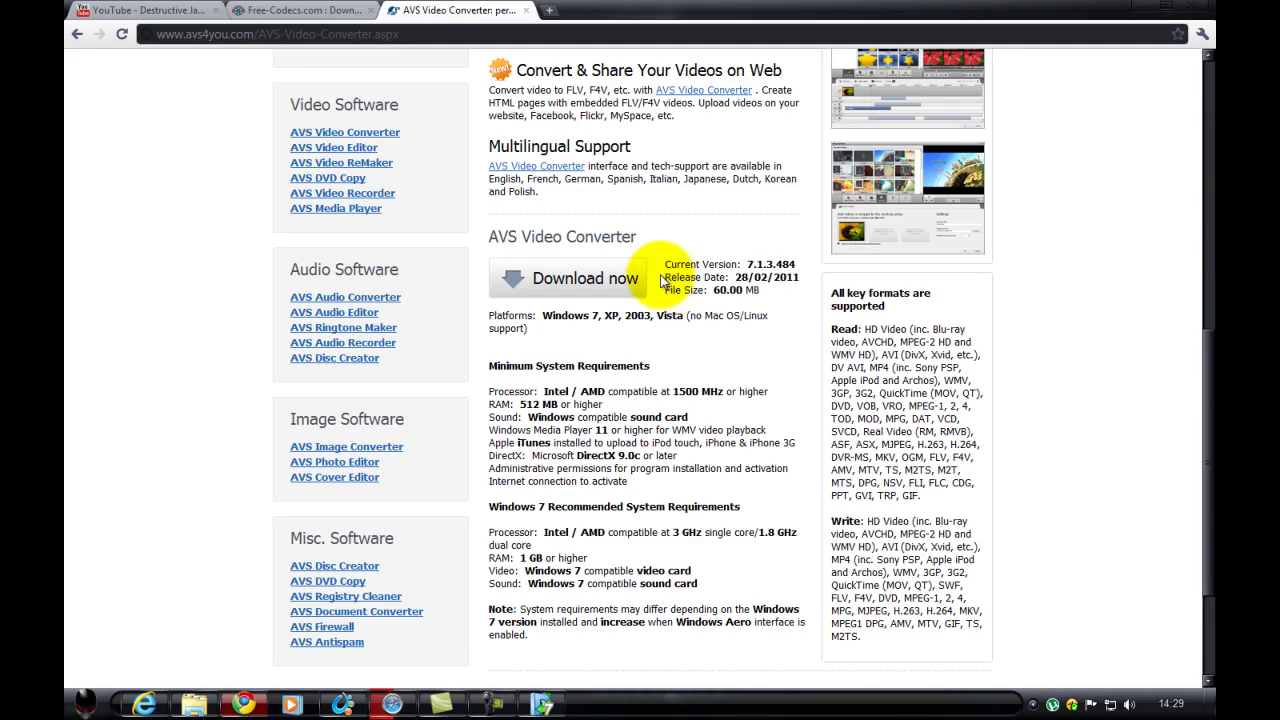
drag(651, 237, 630, 233)
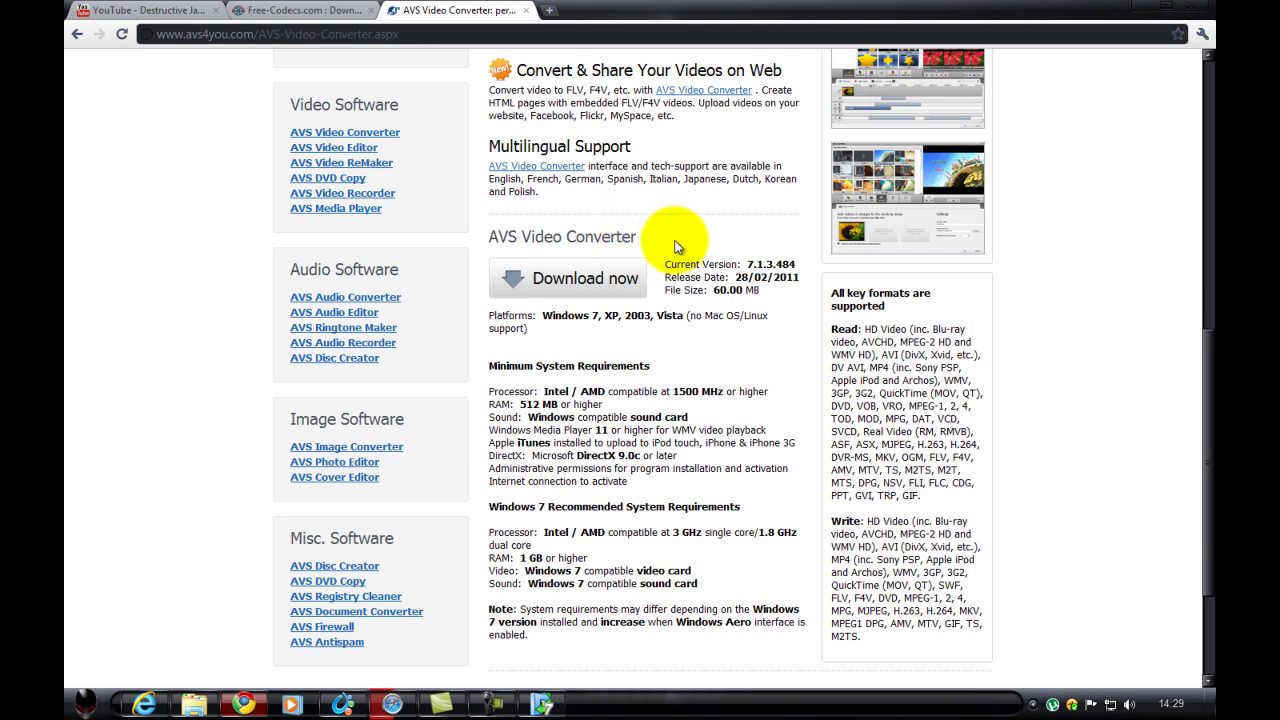
- Switch to the YouTube tsunami video page and expand its description to read the full text and link
click(187, 9)
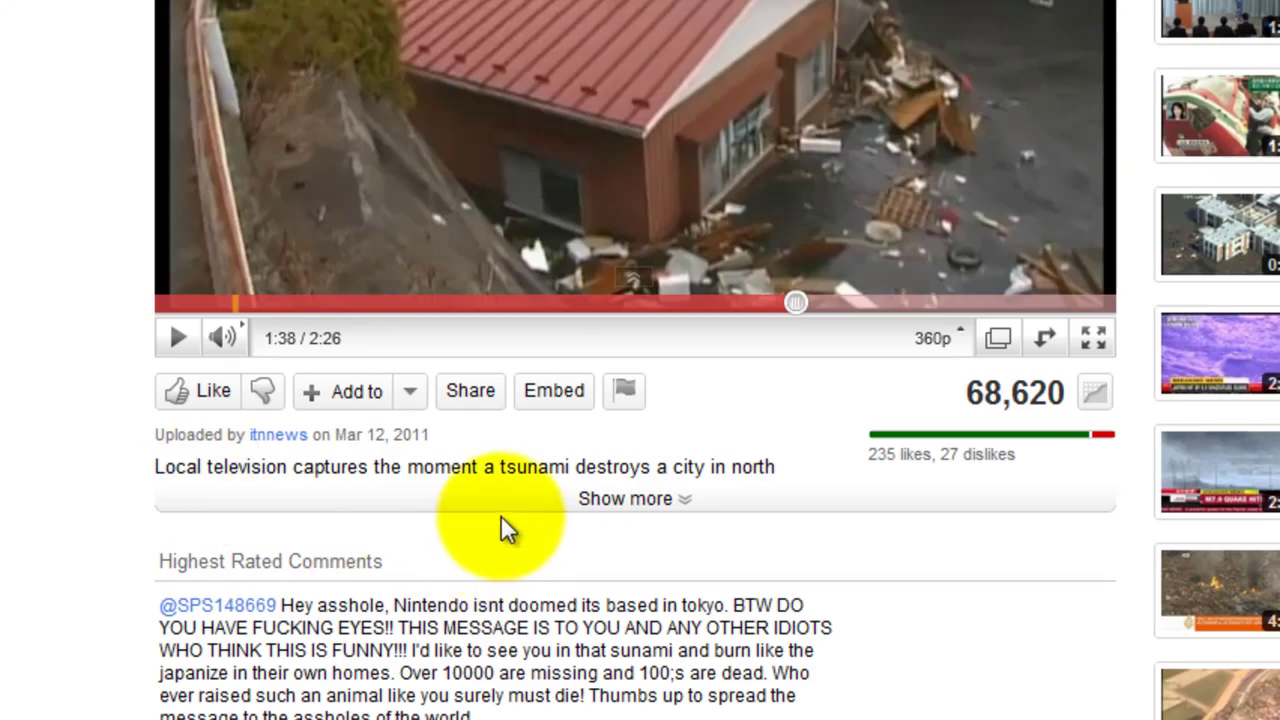
click(656, 508)
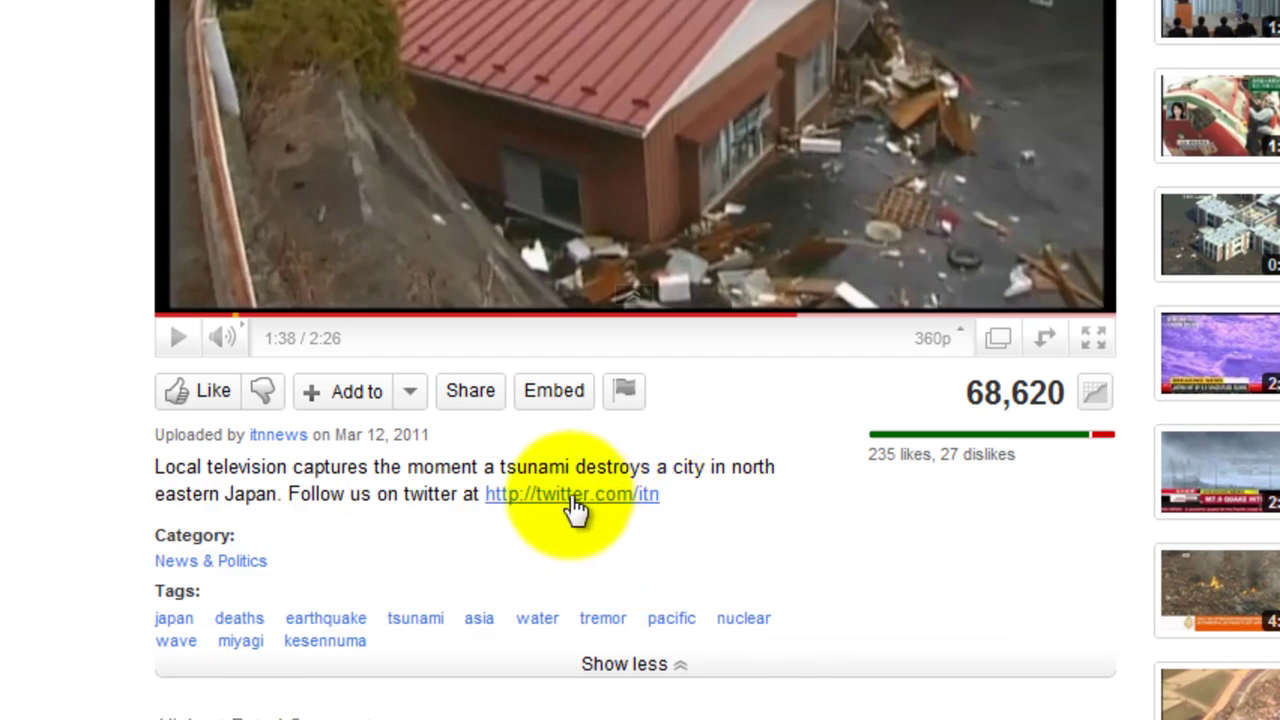
drag(171, 466, 723, 486)
click(762, 502)
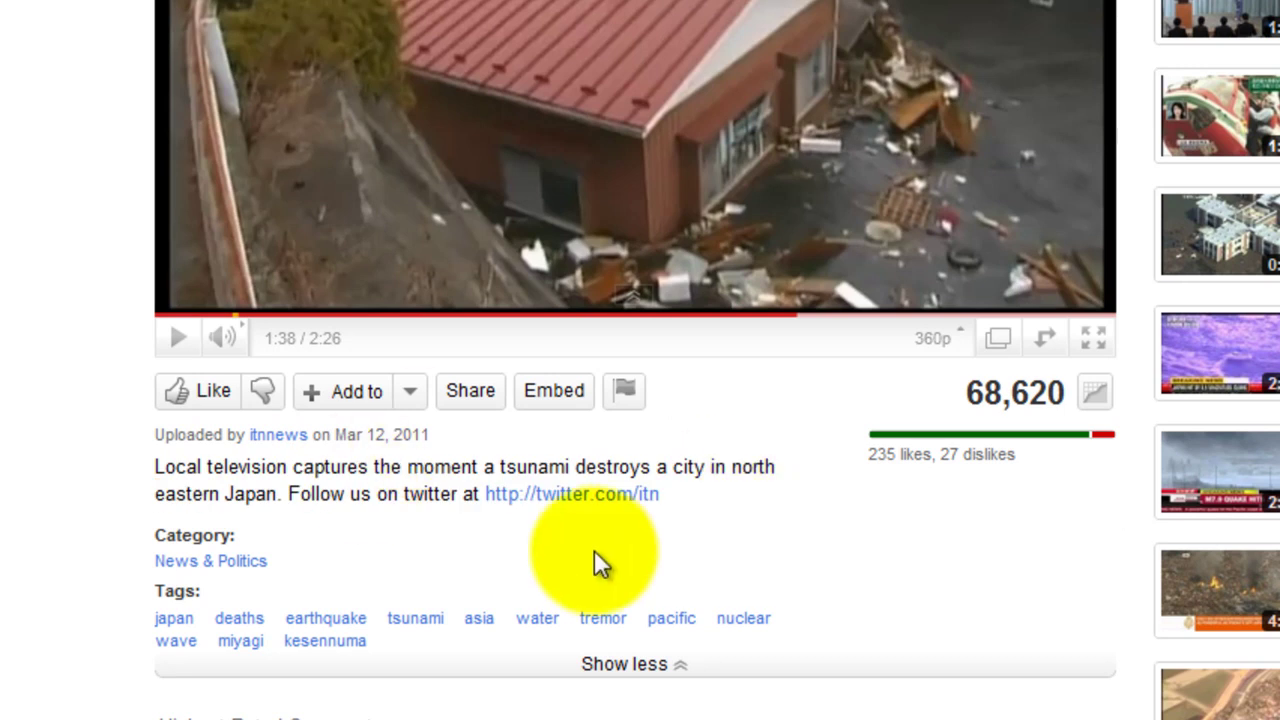
click(663, 668)
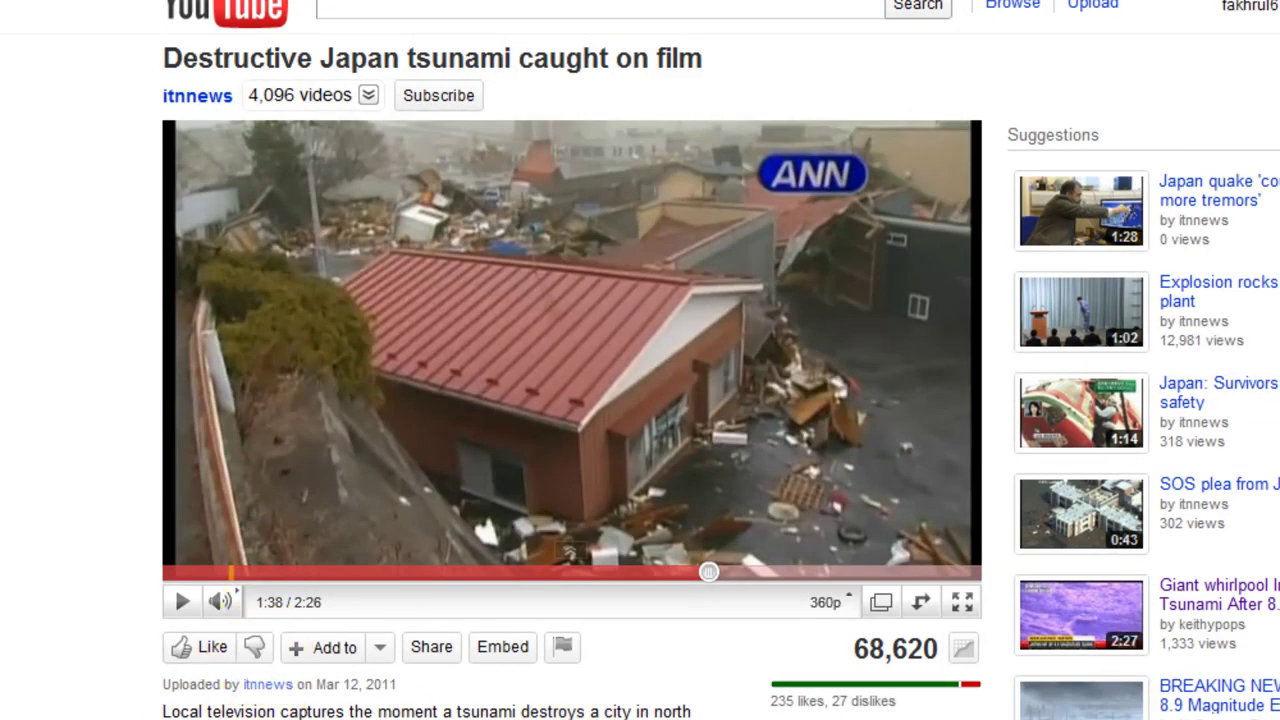
- Play the tsunami video briefly, pause it, and highlight part of the description before clearing the selection
click(603, 498)
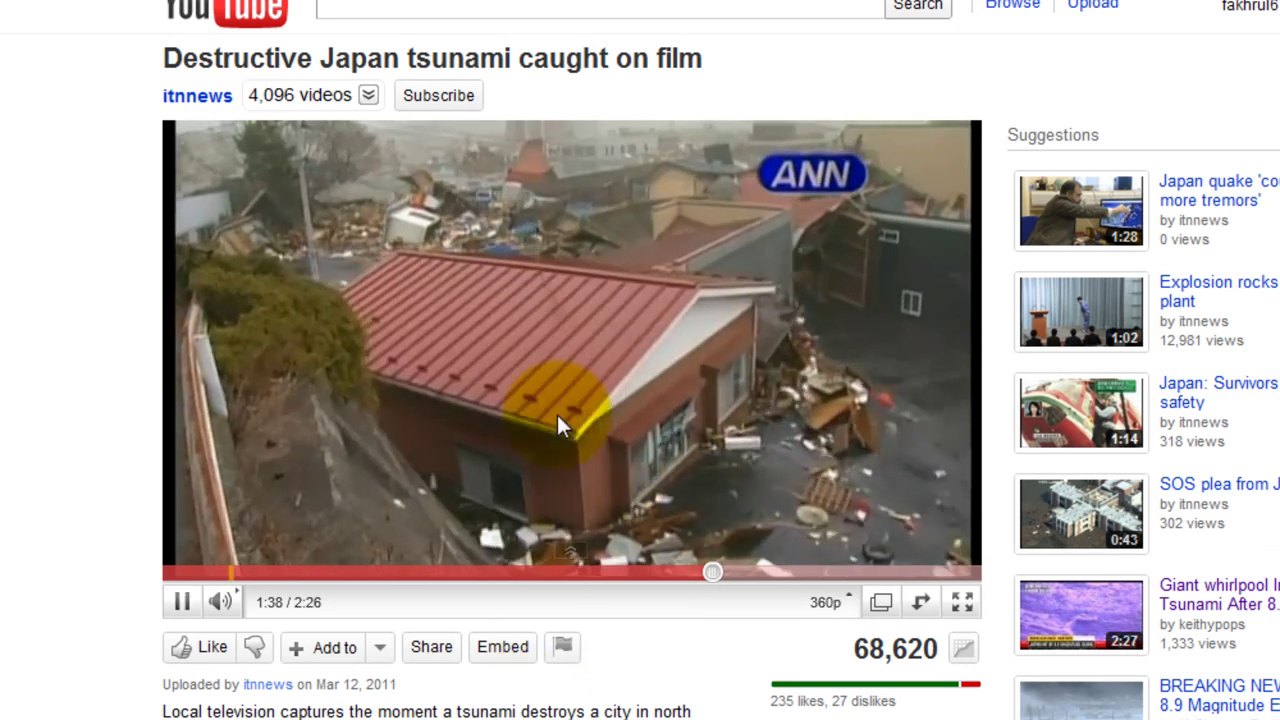
click(760, 398)
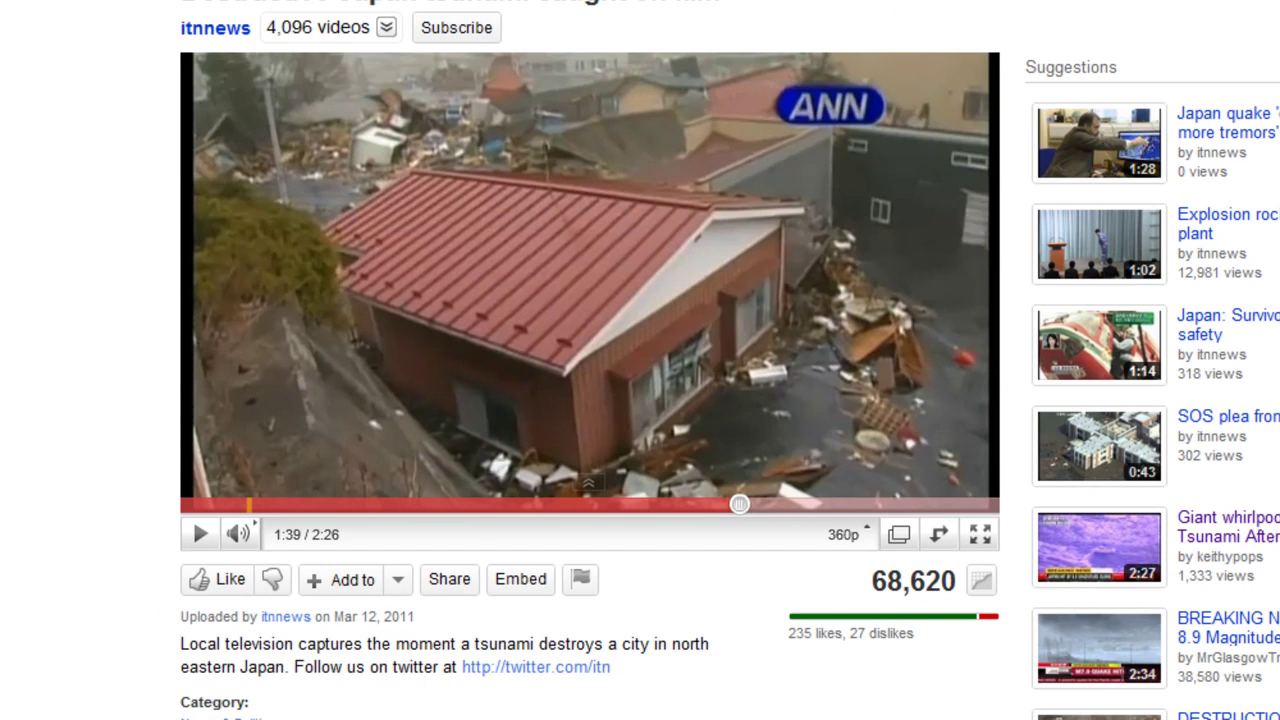
drag(231, 648, 494, 656)
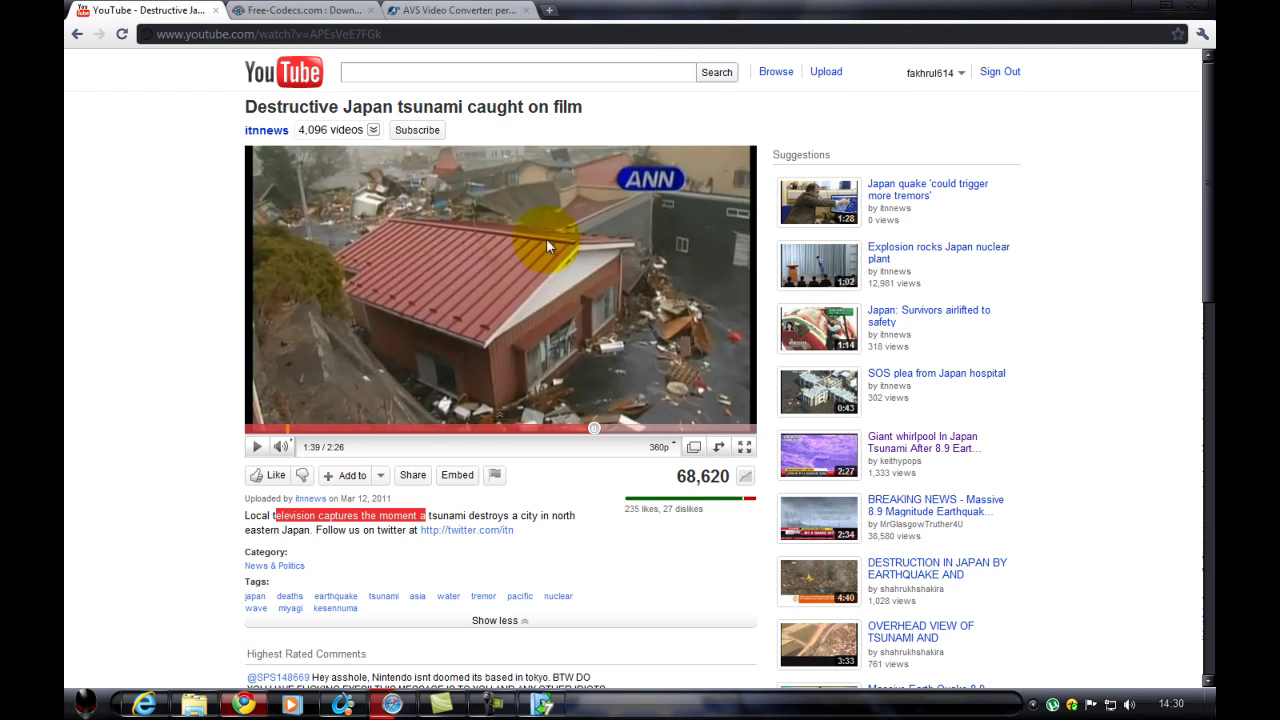
click(458, 553)
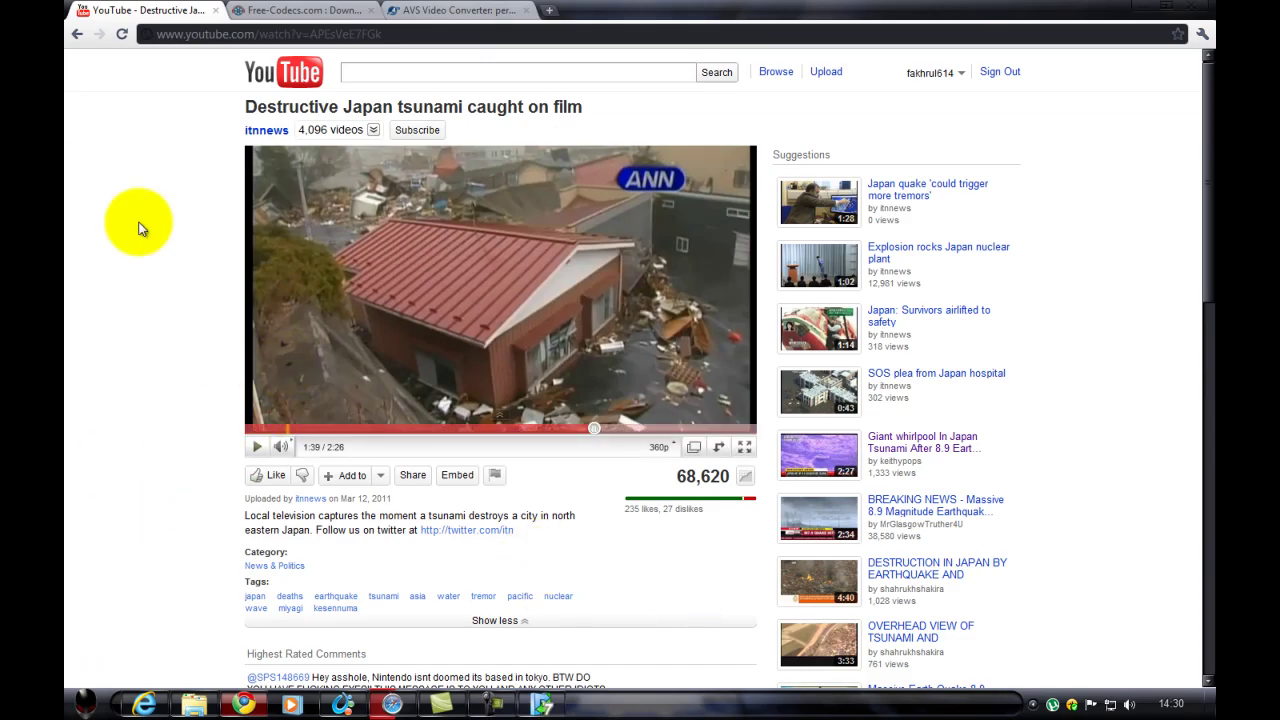
- Open the K-Lite Codec Pack 7.0.0 download page on Free-Codecs.com and bring its list of Basic, Standard and Full downloads into view
click(278, 9)
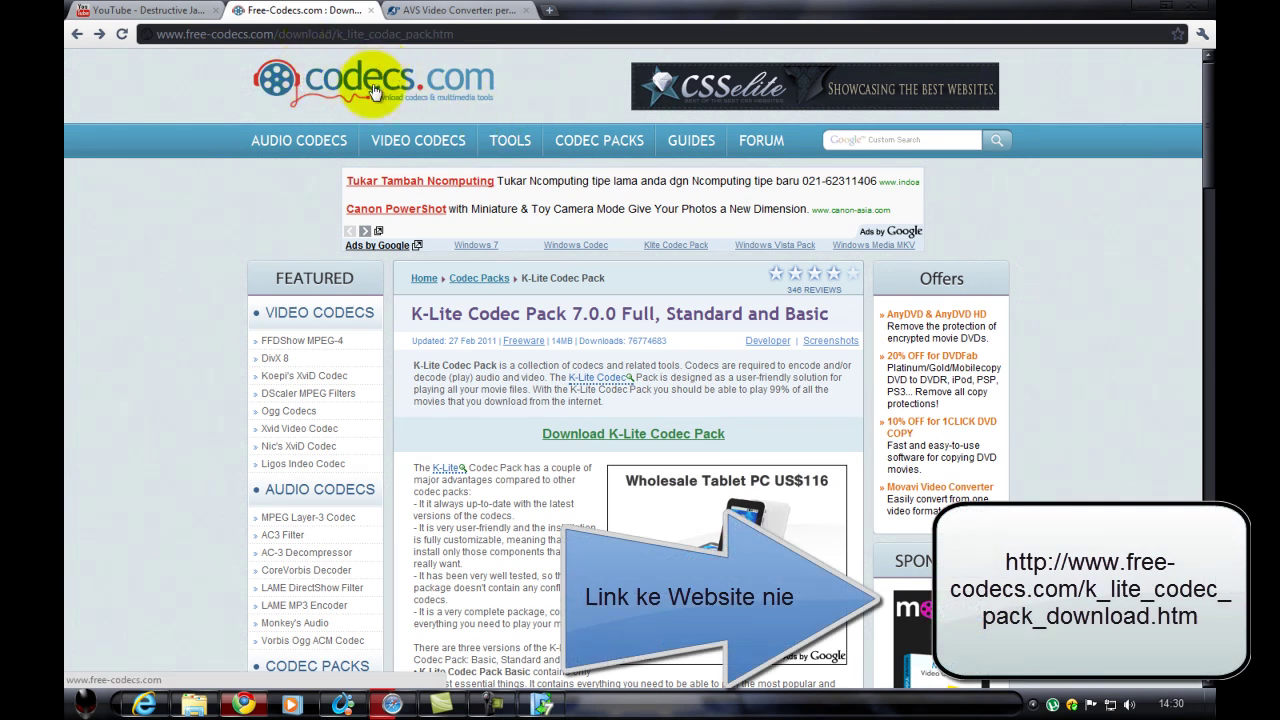
mouse_move(452, 313)
mouse_down()
mouse_move(744, 311)
mouse_move(535, 311)
mouse_up()
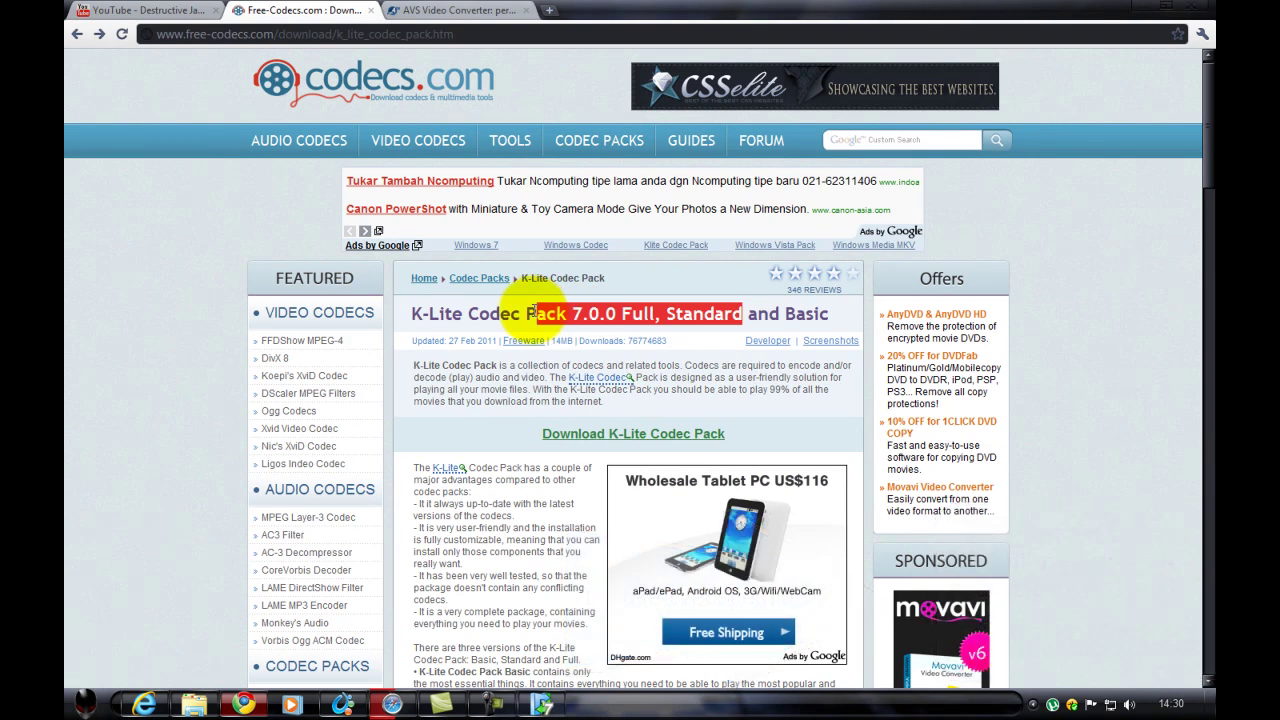
click(535, 311)
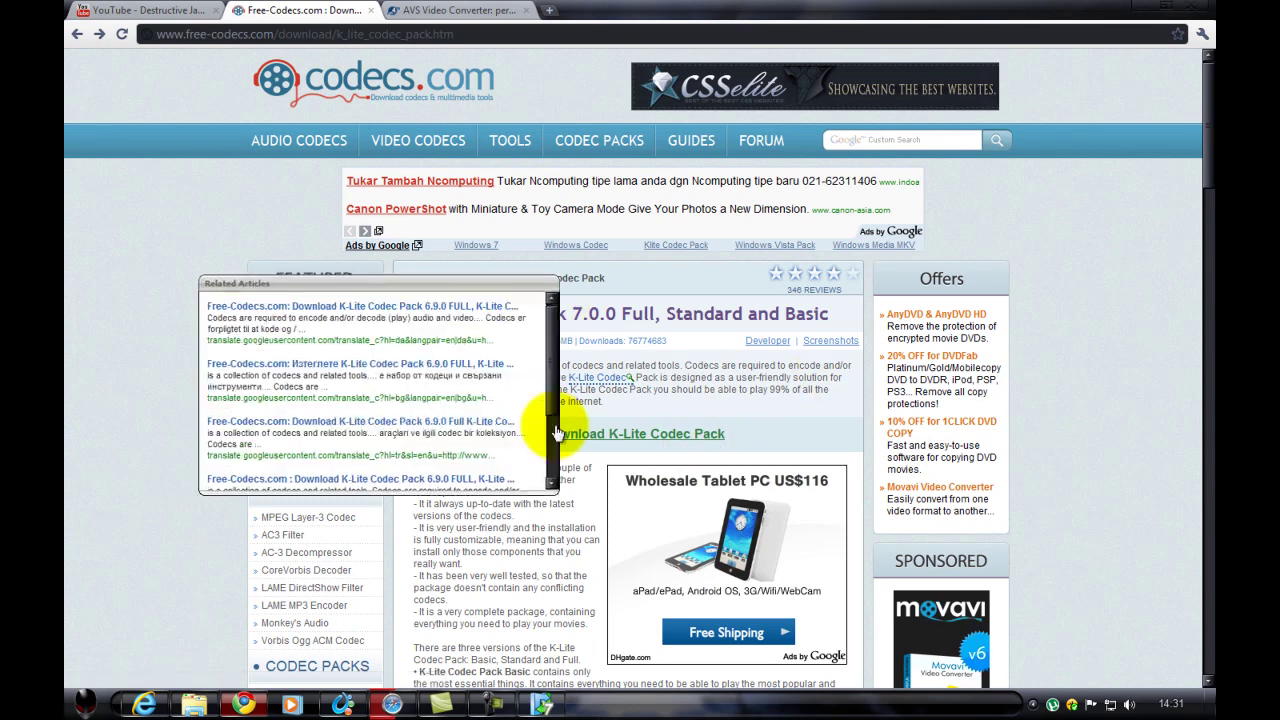
click(643, 435)
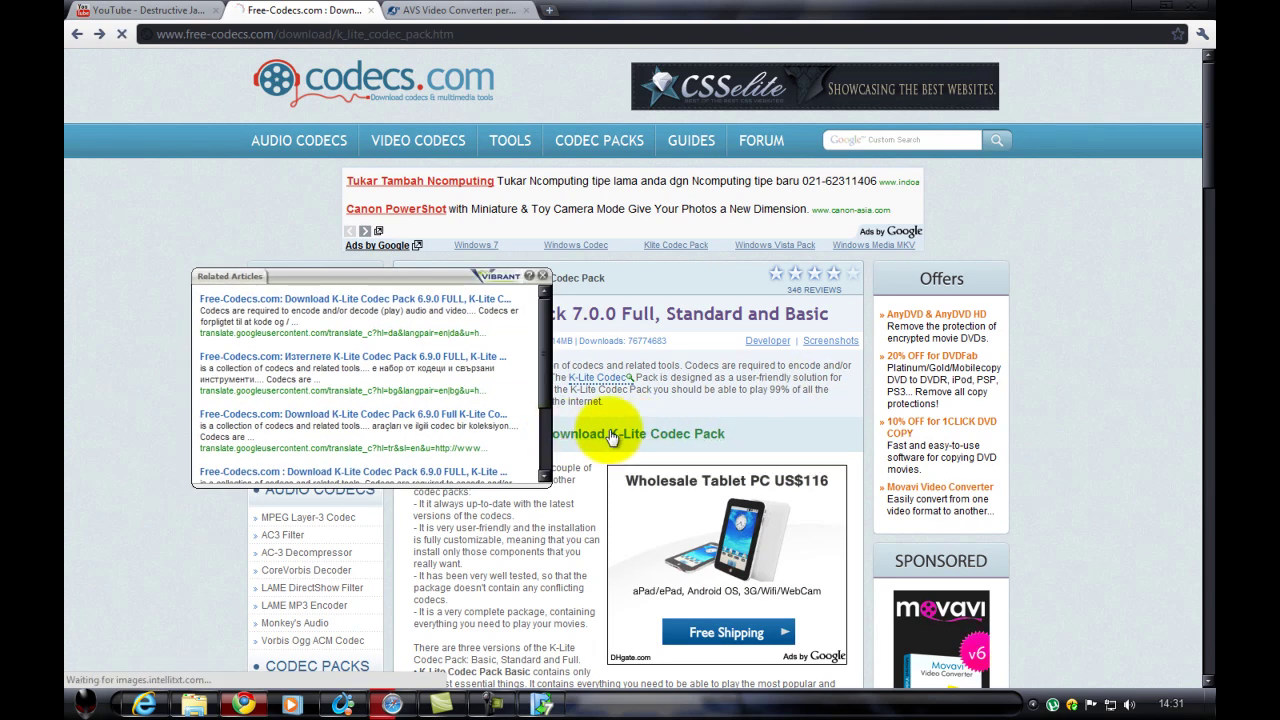
click(541, 277)
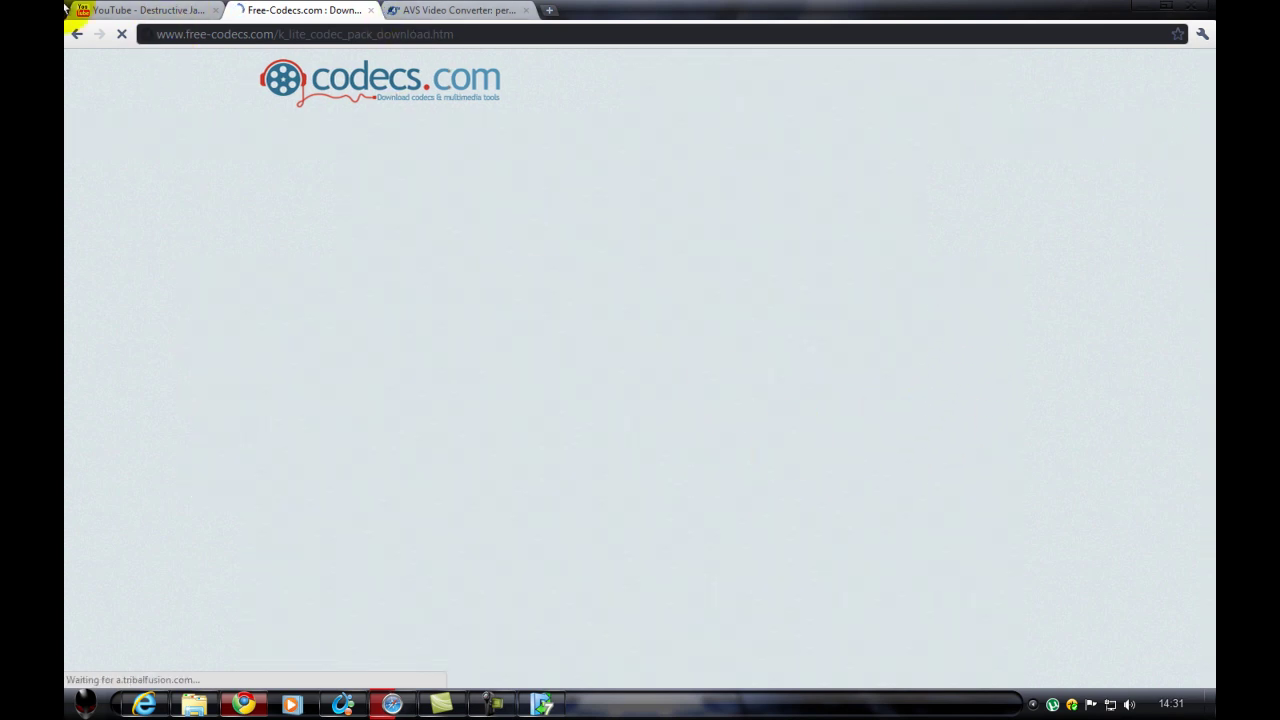
scroll(1205, 272, down, 1)
scroll(1205, 272, down, 2)
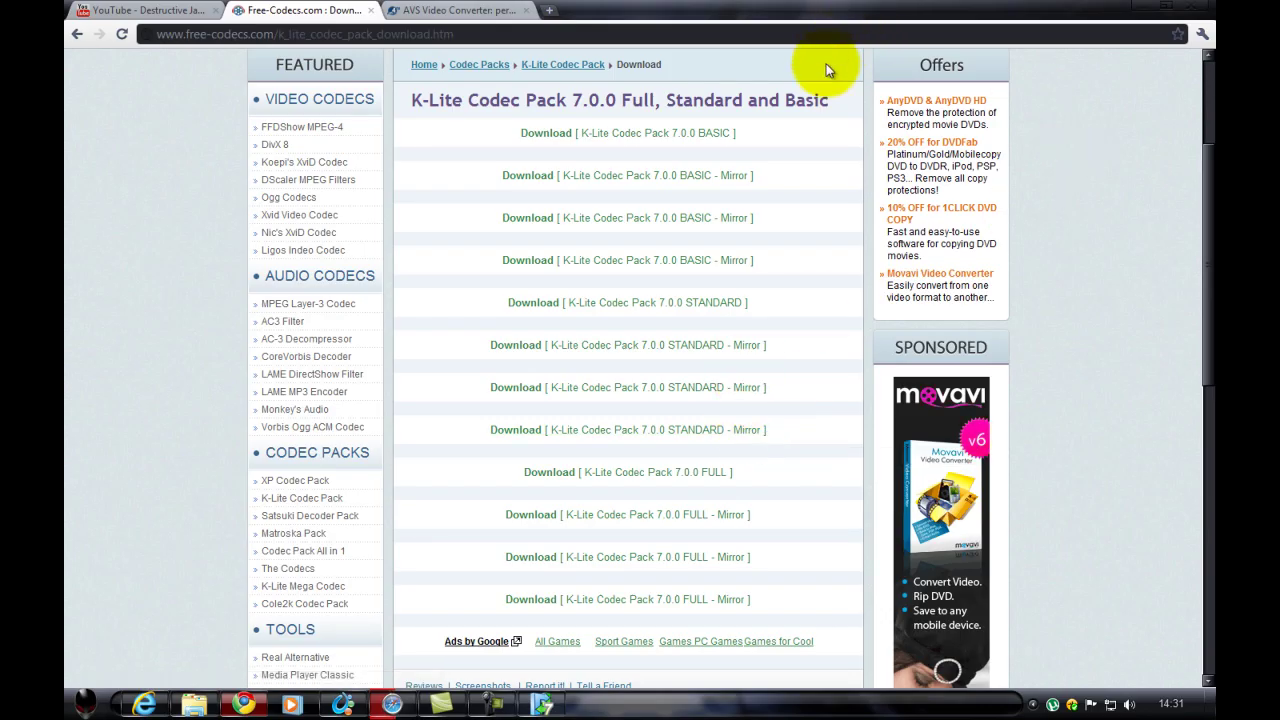
- Locate K-Lite Mega Codec Pack 7.0.0 in the Control Panel list of installed programs, then close the window
click(67, 710)
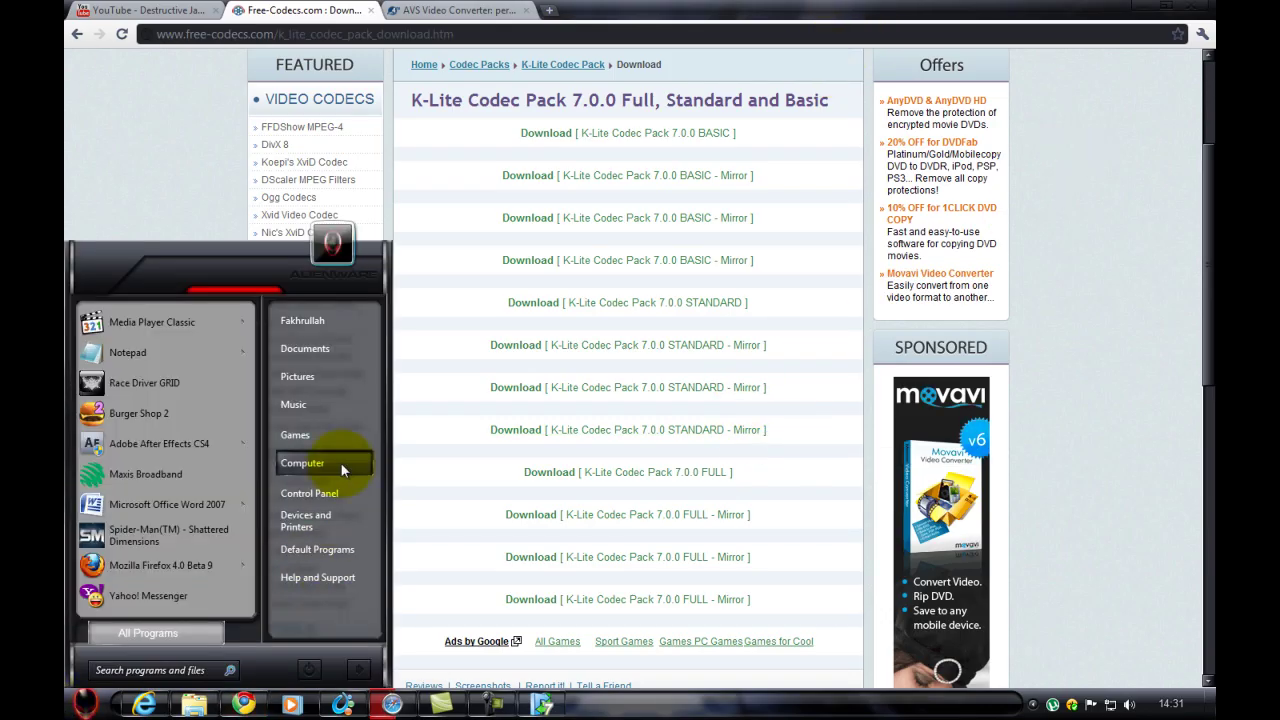
click(341, 489)
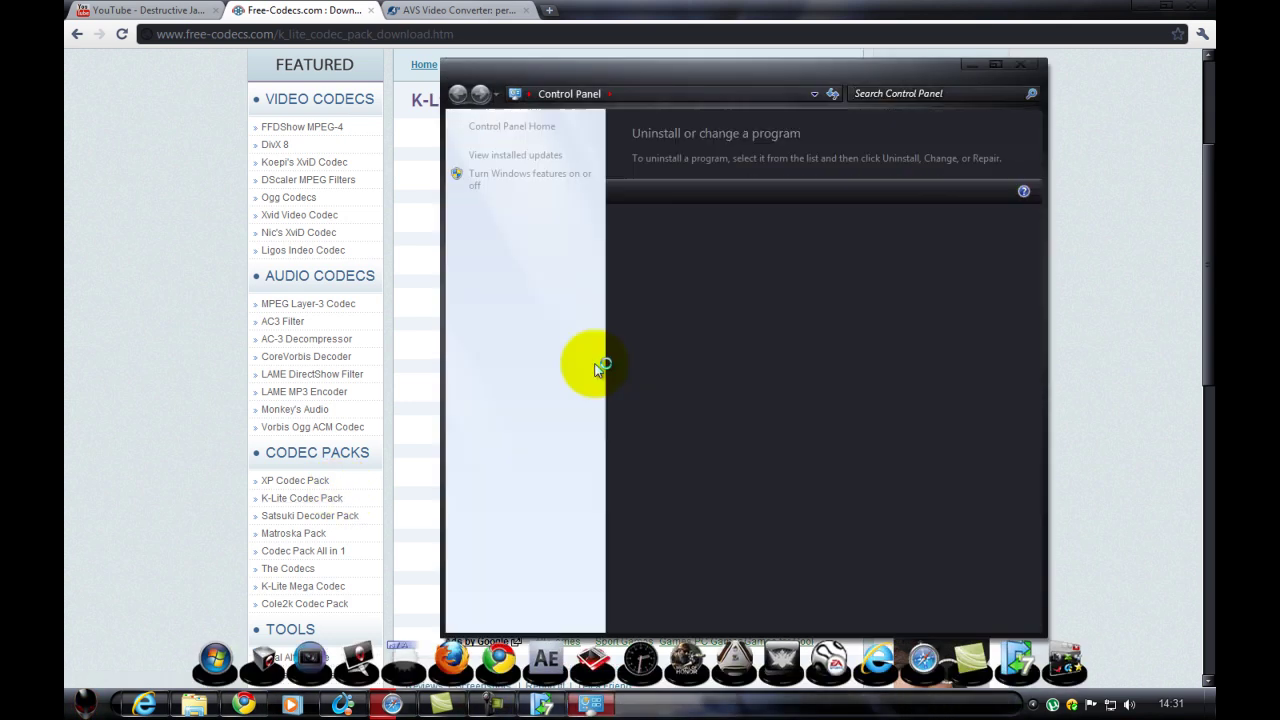
drag(1038, 262, 1041, 377)
drag(1054, 271, 1022, 384)
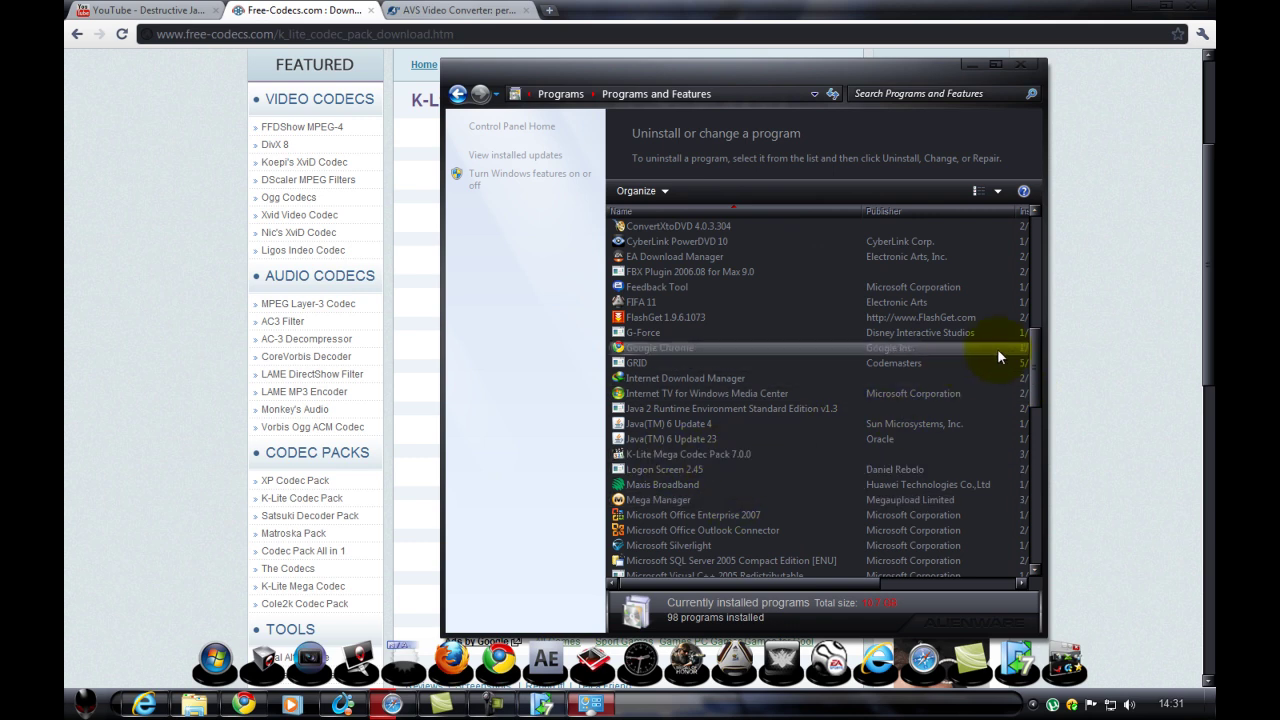
mouse_move(1035, 360)
mouse_down()
mouse_move(1038, 290)
mouse_move(1032, 348)
mouse_up()
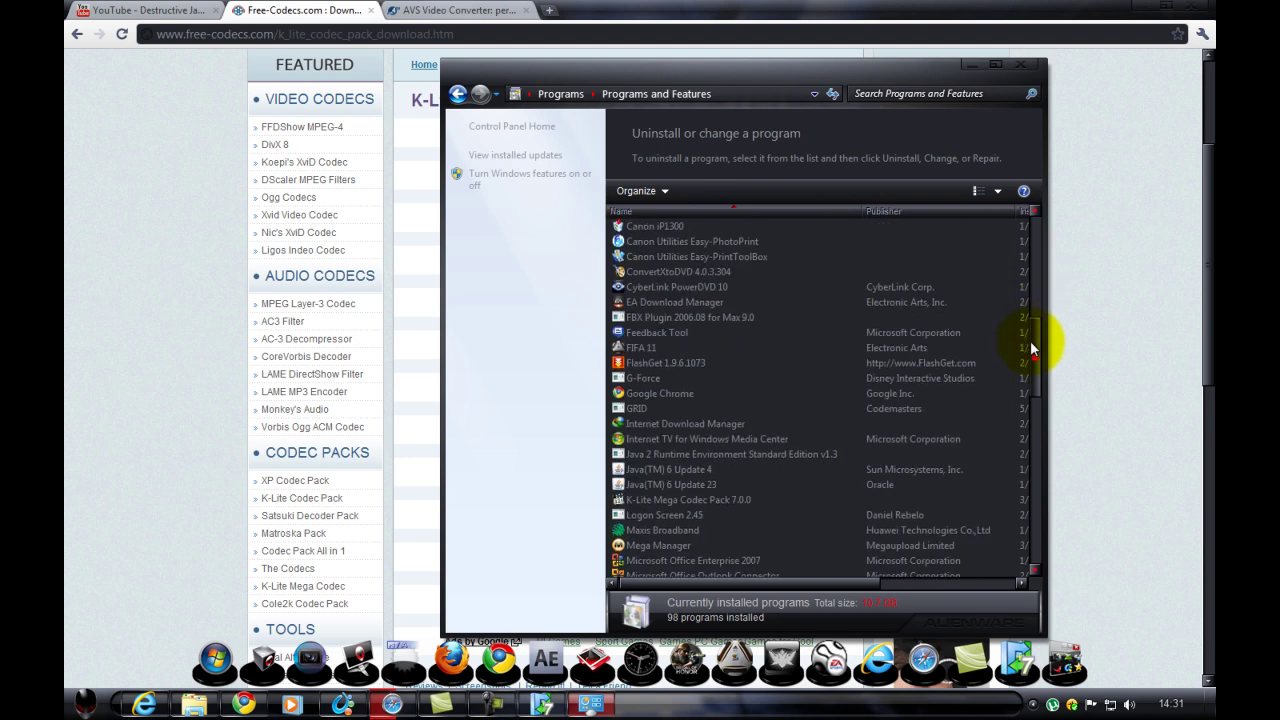
right_click(720, 501)
click(572, 402)
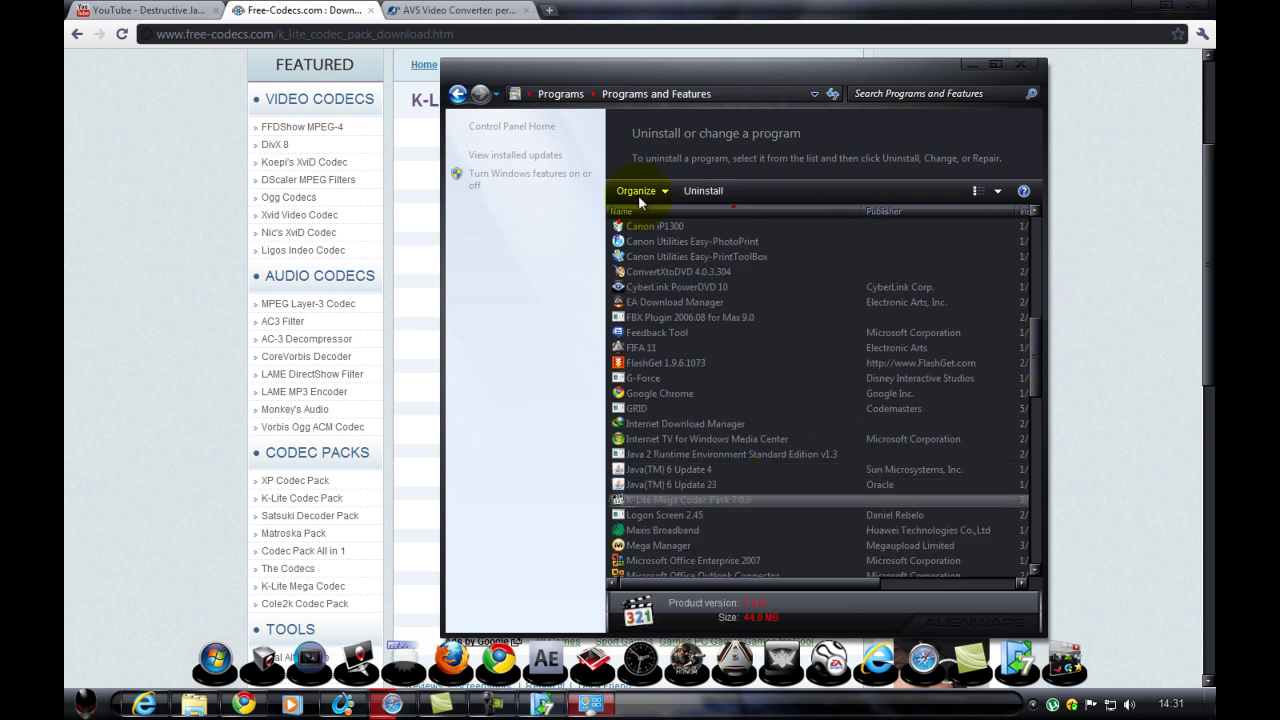
click(1018, 68)
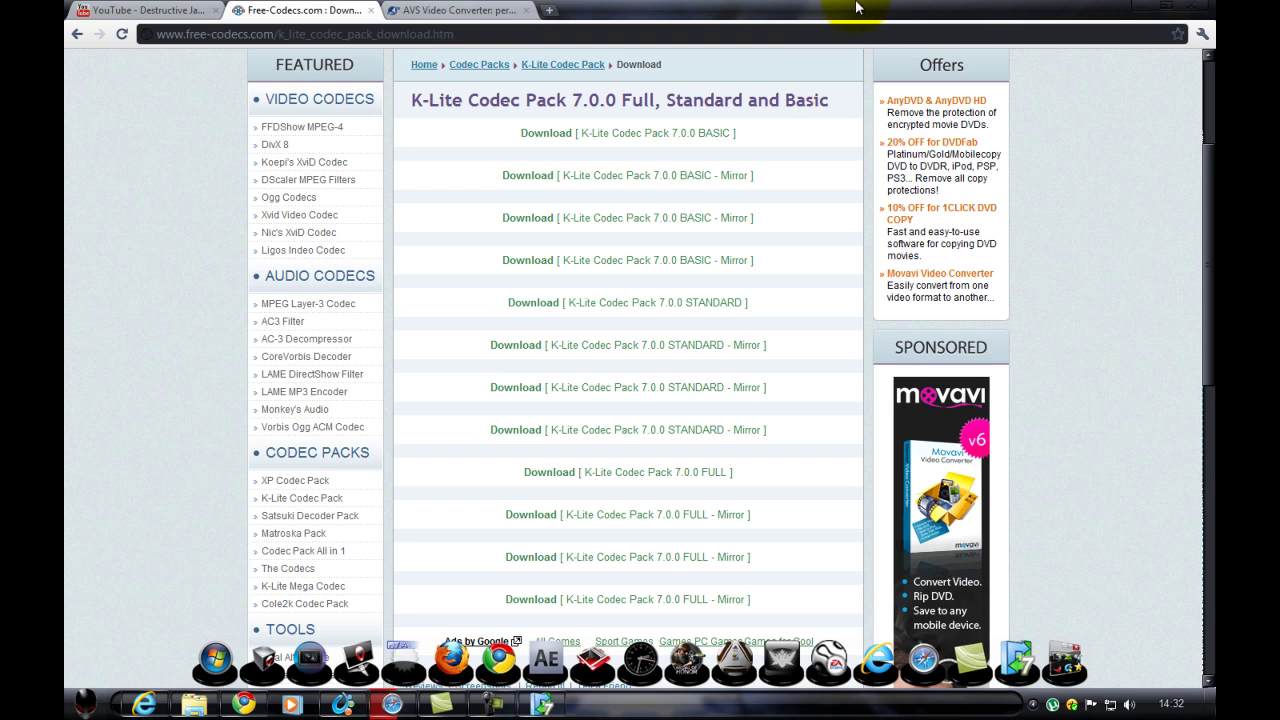
- Switch from the K-Lite download page back to the AVS Video Converter download page
click(440, 10)
click(300, 10)
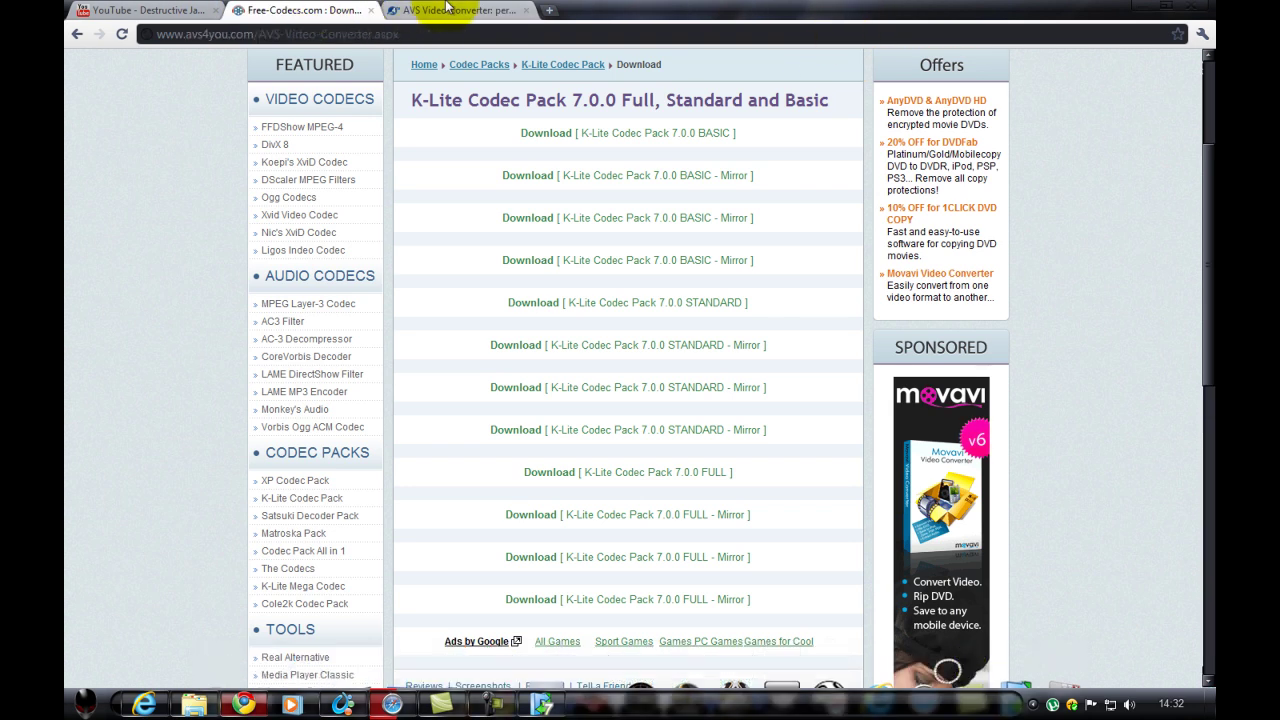
click(460, 10)
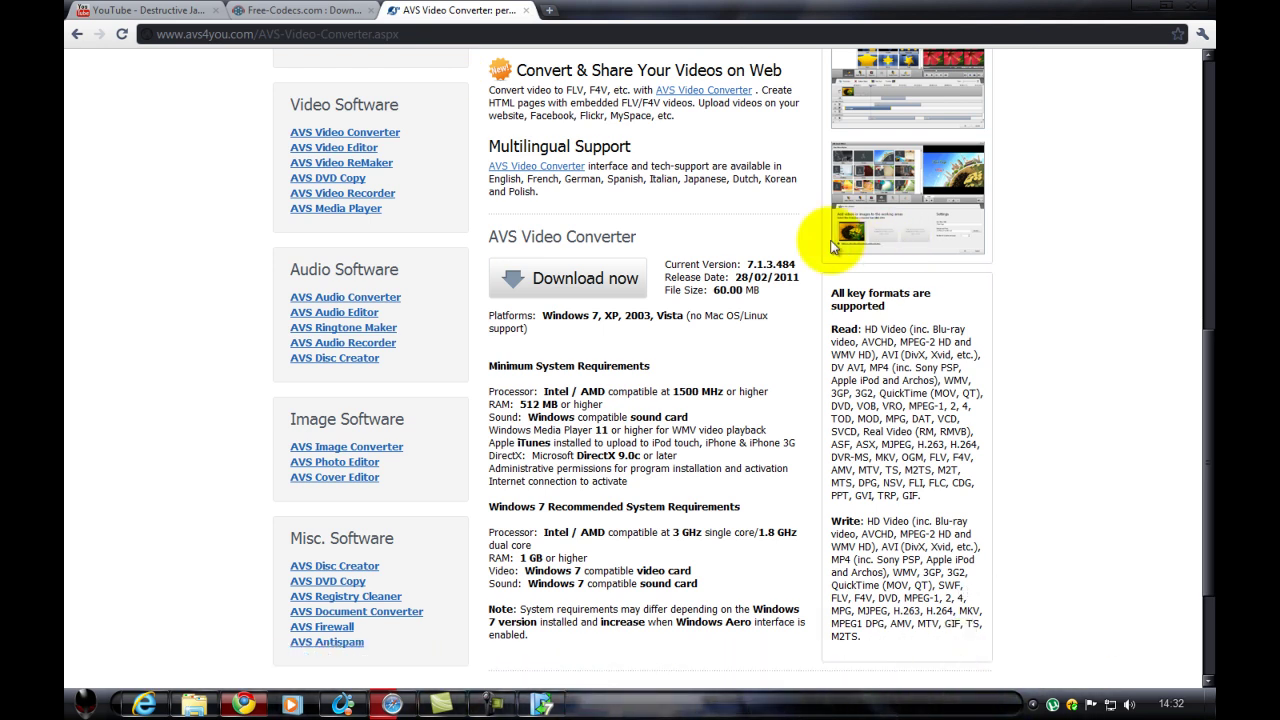
- Return to the K-Lite Codec Pack 7.0.0 download page and review its Basic, Standard and Full downloads
click(372, 8)
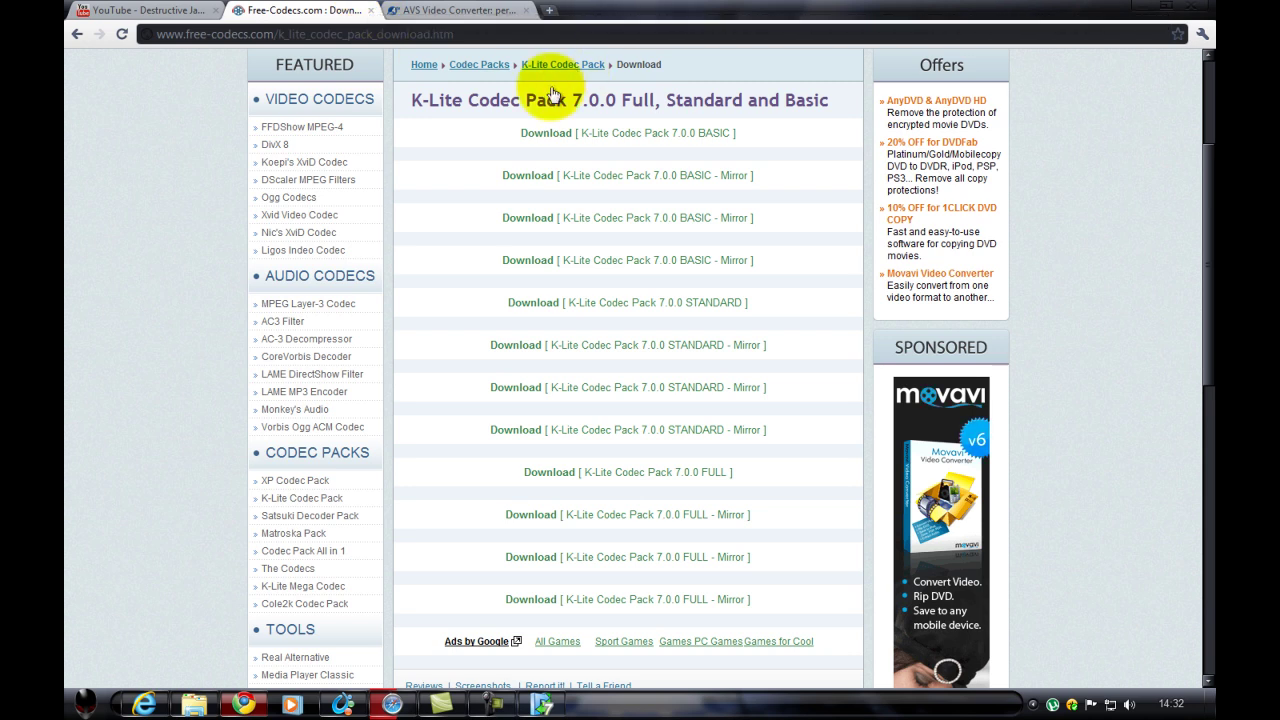
drag(1203, 296, 1203, 262)
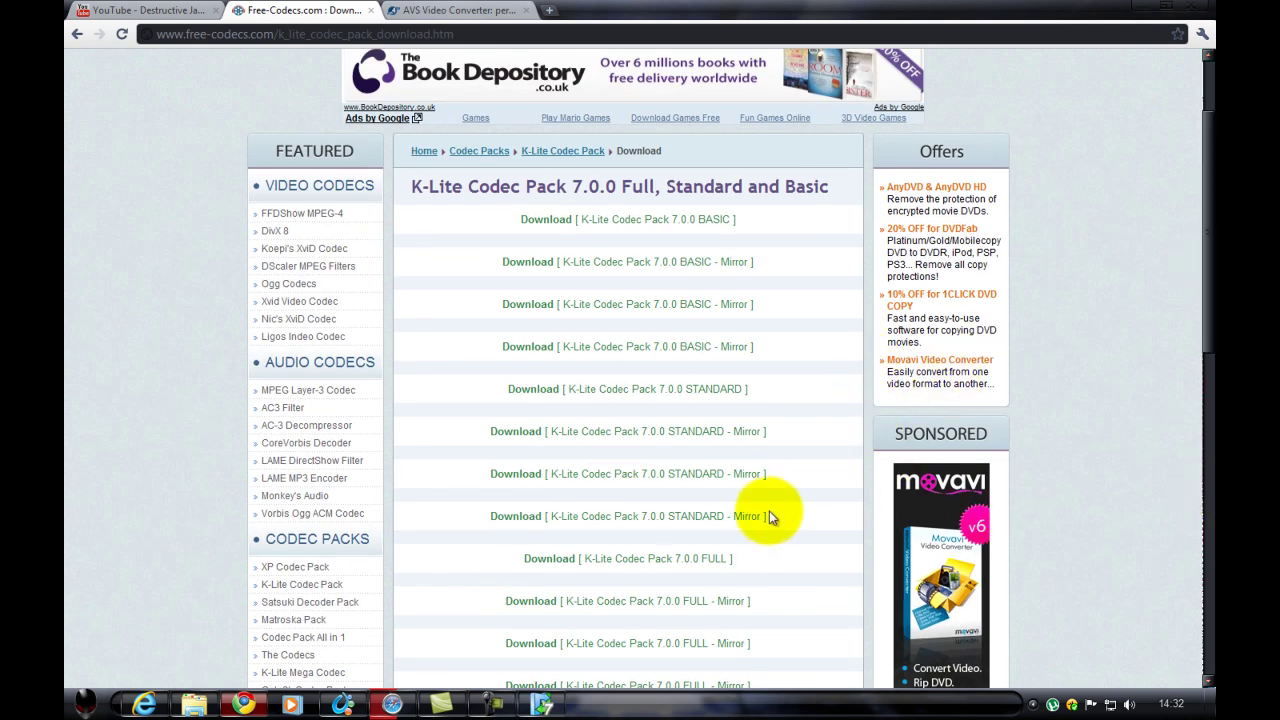
mouse_move(1207, 250)
mouse_down()
mouse_move(1200, 337)
mouse_move(1214, 257)
mouse_up()
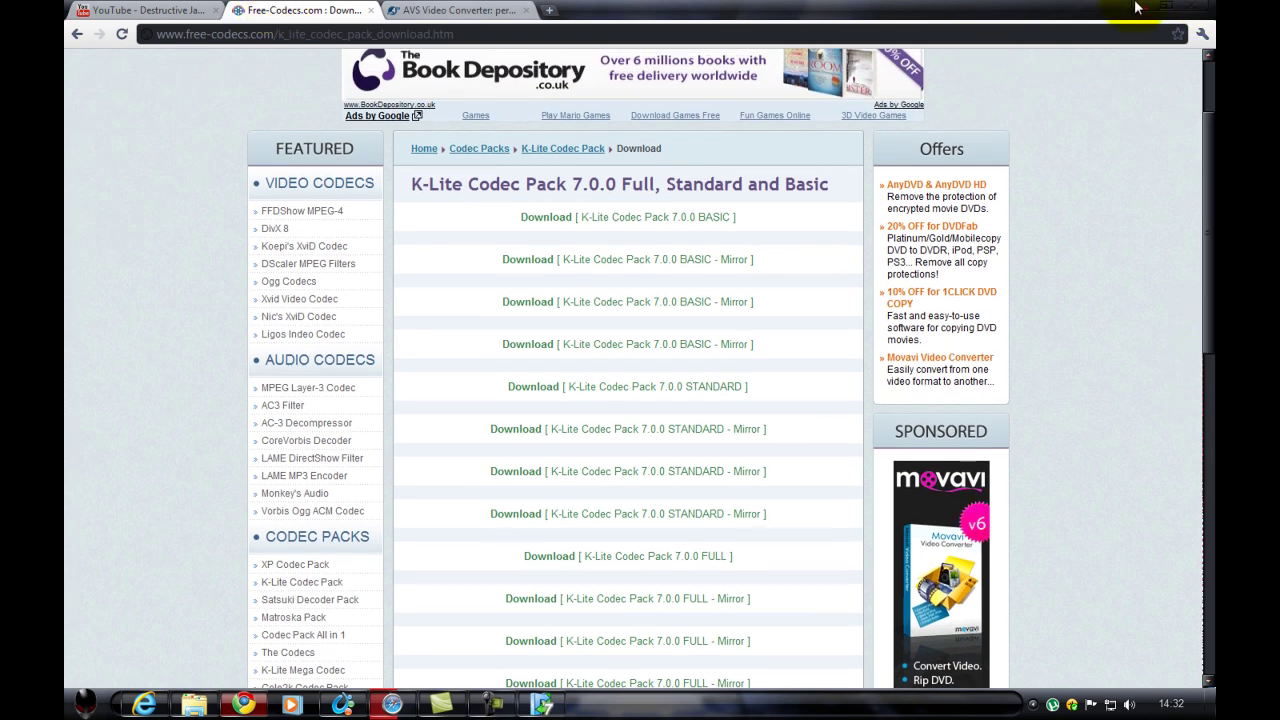
- Switch to AVS Video Converter and load The Last Airbender (2010) video from the movie folder as the input file
click(1162, 6)
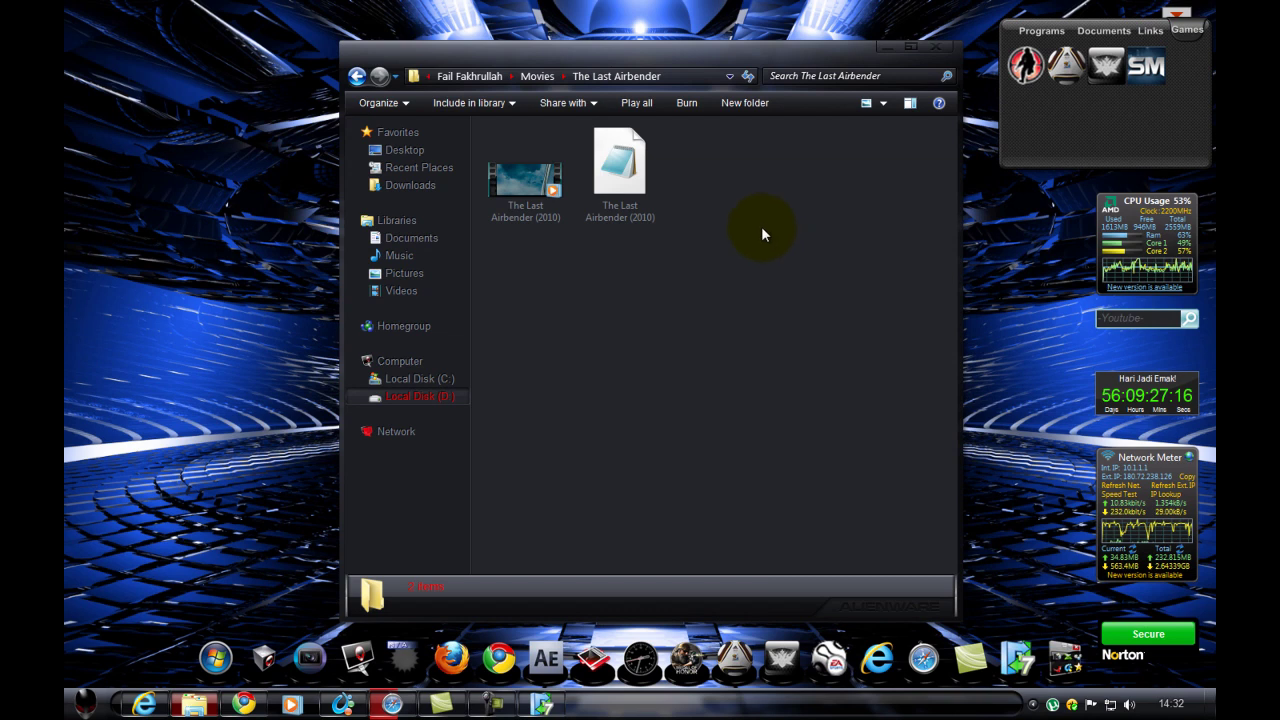
click(545, 702)
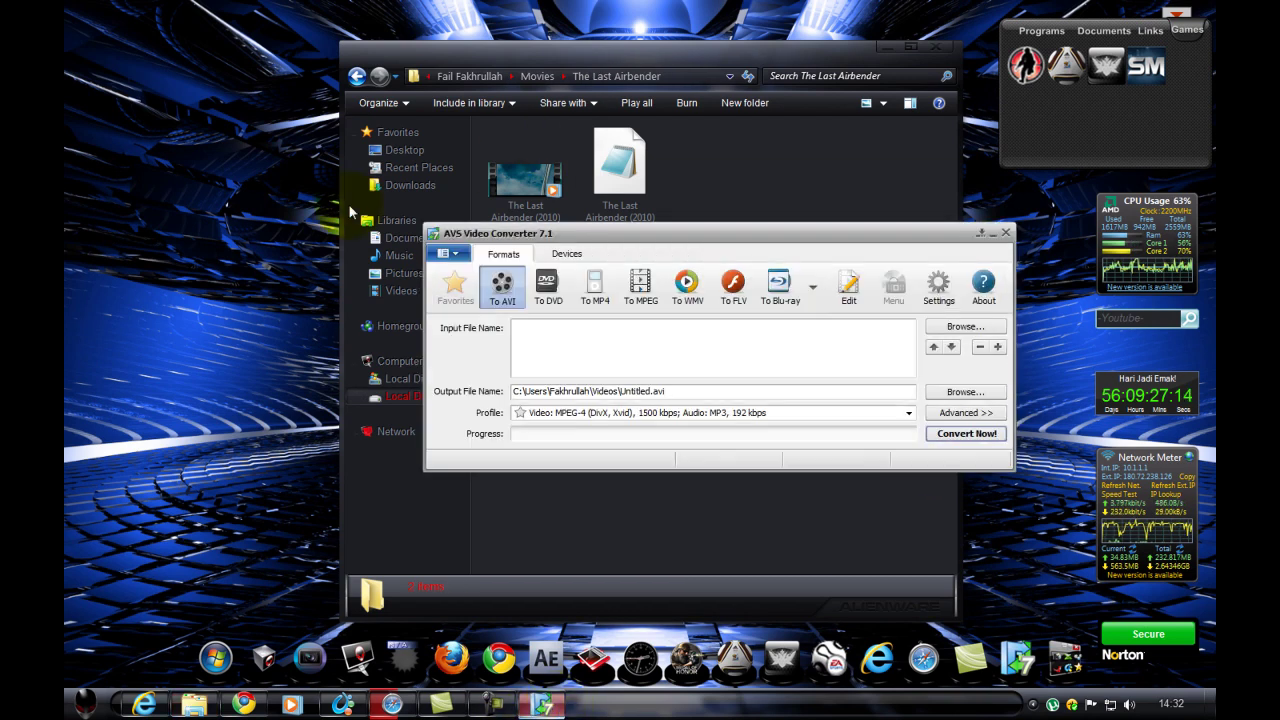
drag(897, 235, 884, 295)
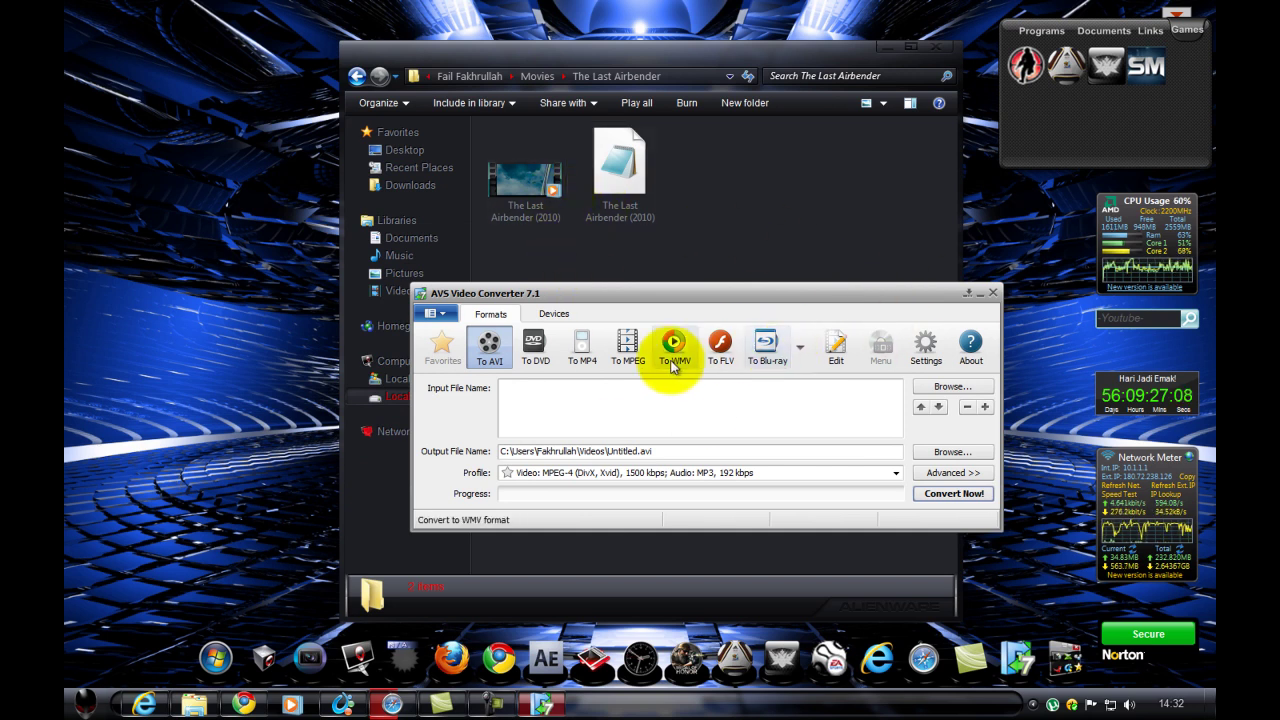
drag(525, 180, 646, 409)
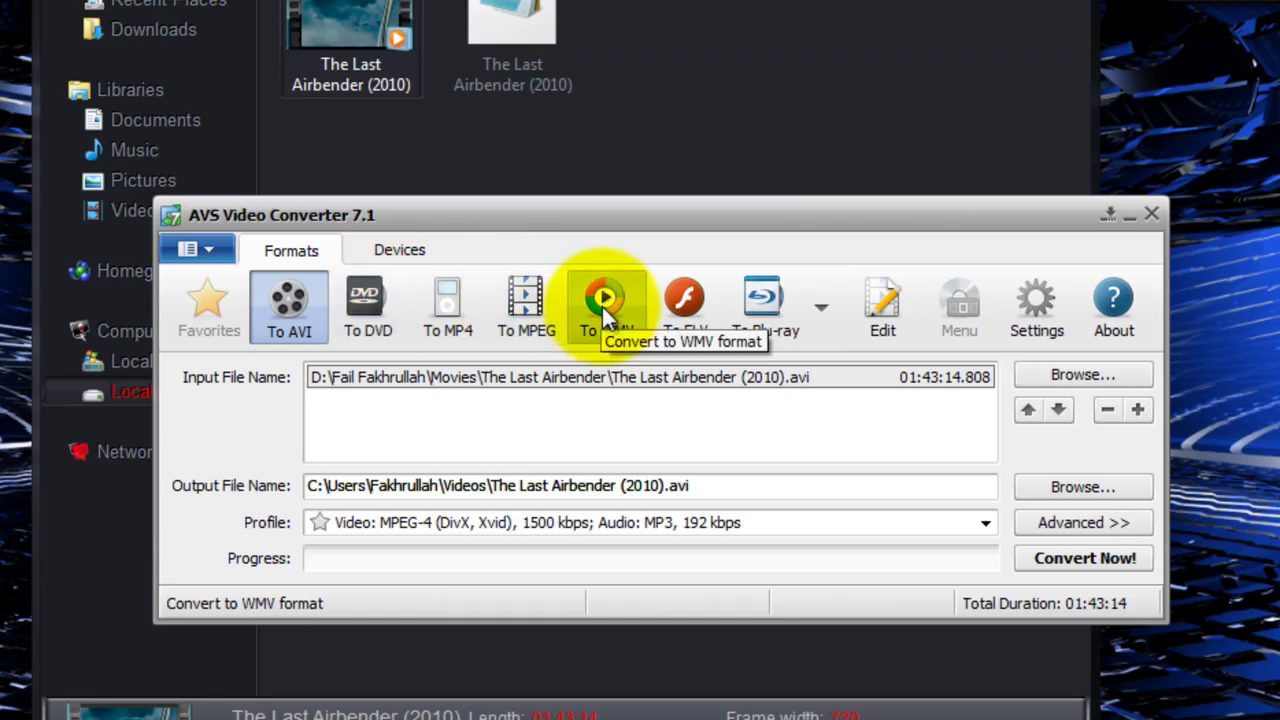
- View the device presets, return to the AVI format, and examine the output file path
click(388, 250)
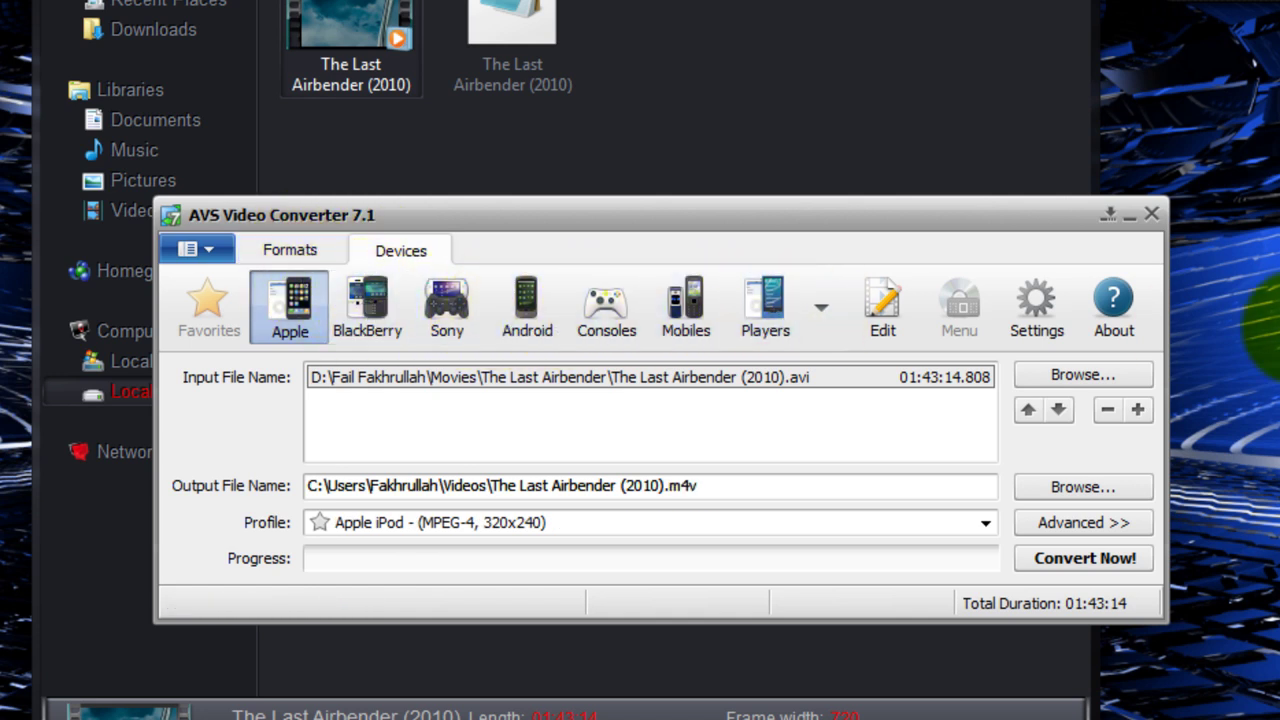
click(300, 252)
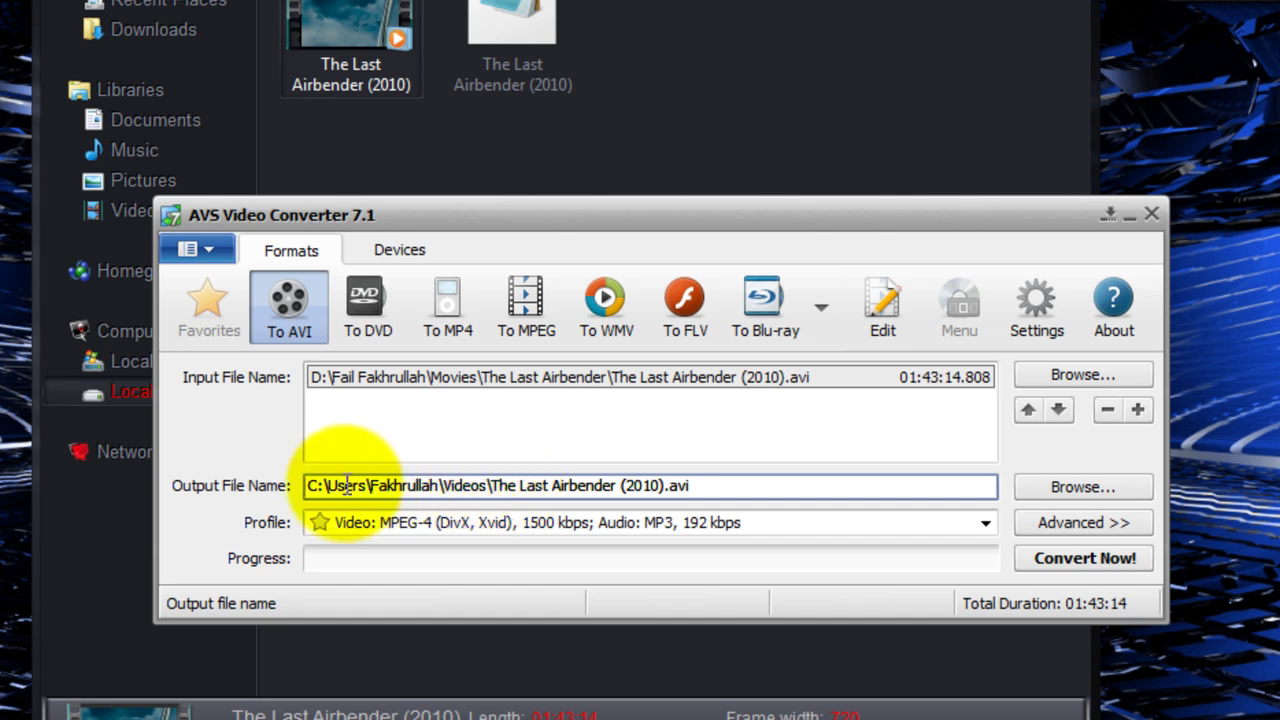
drag(309, 485, 443, 485)
click(470, 485)
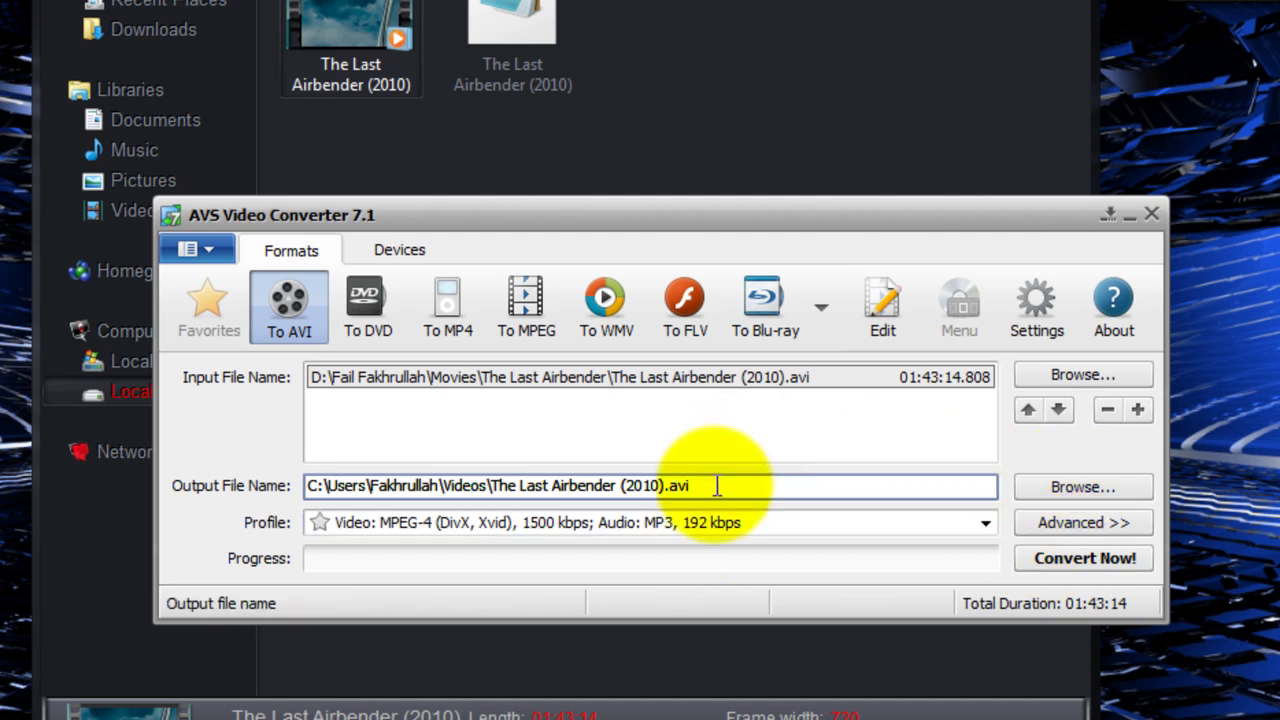
- Look through the available AVI conversion profiles and close the list without choosing another one
click(985, 525)
click(985, 525)
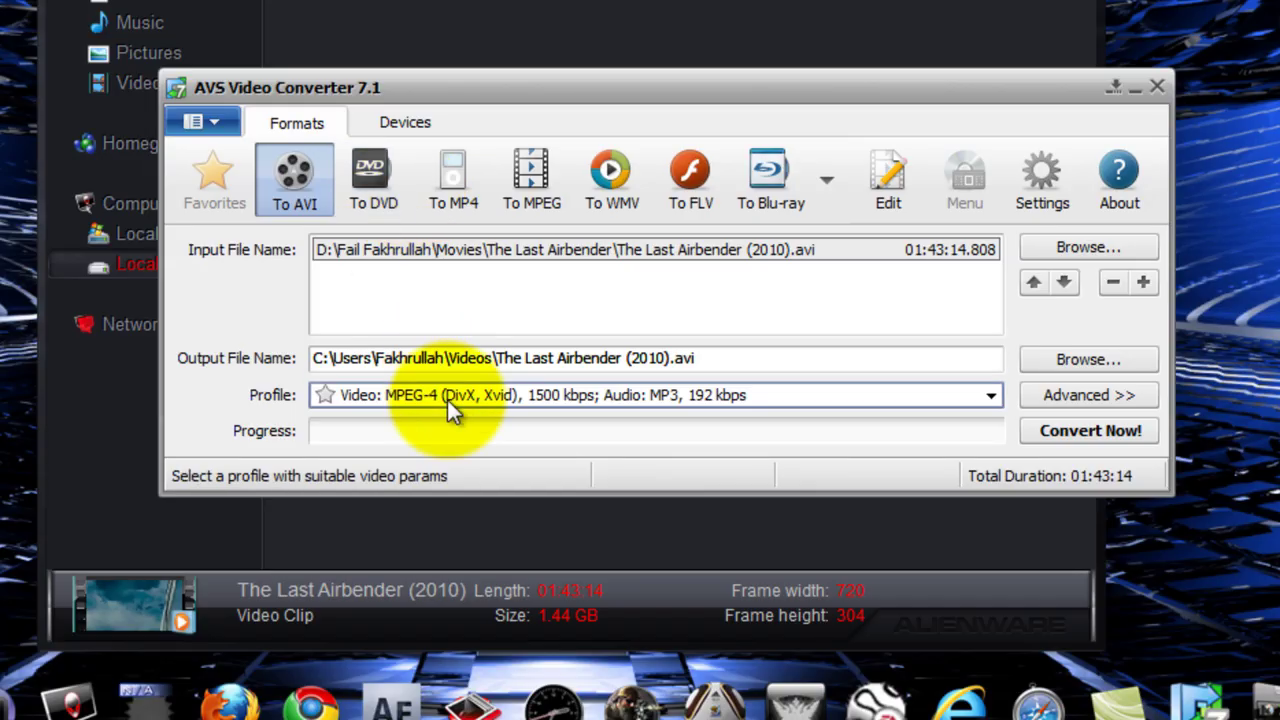
click(447, 400)
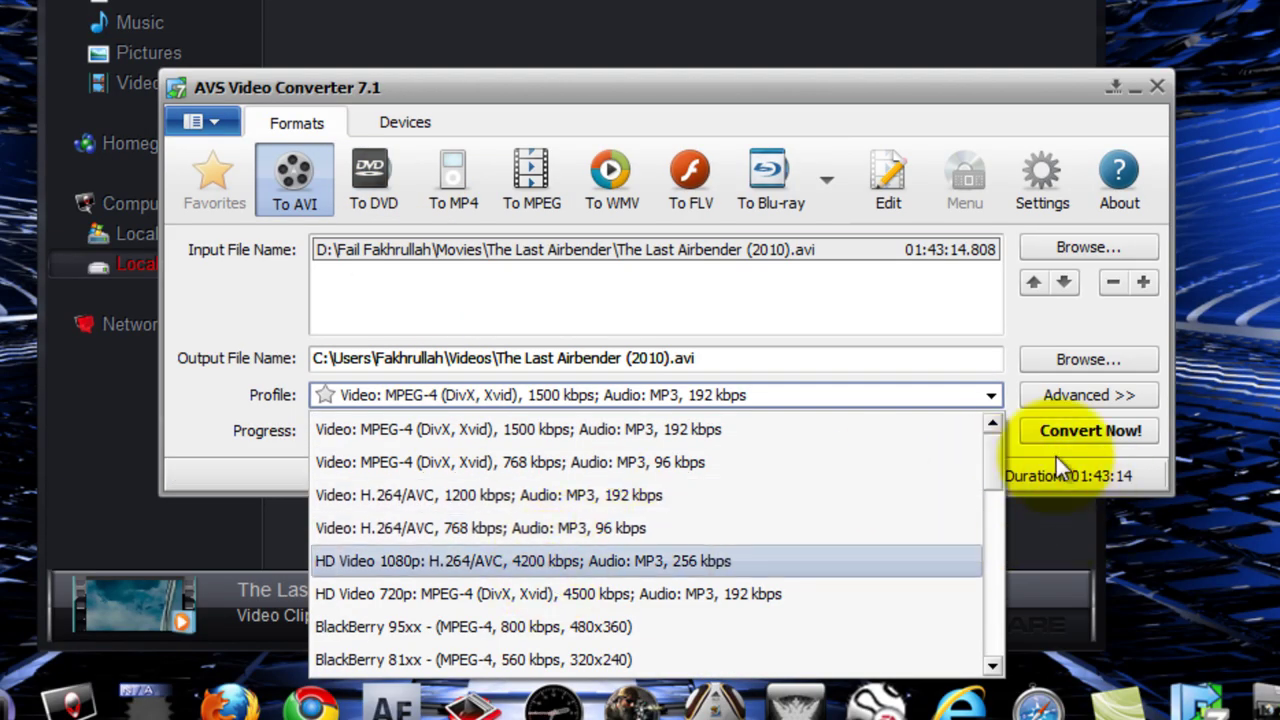
click(1002, 402)
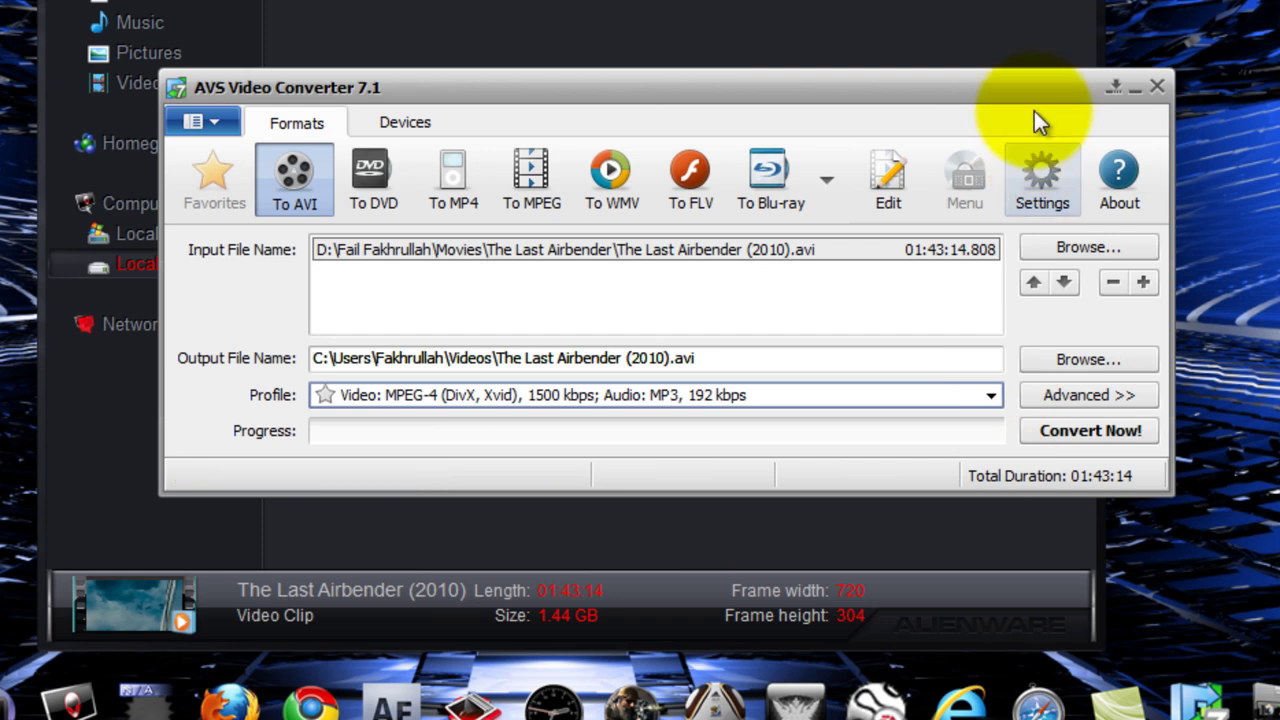
- Show the advanced conversion options and set the input file's Subpicture to 1. Track
drag(1038, 78, 1032, 0)
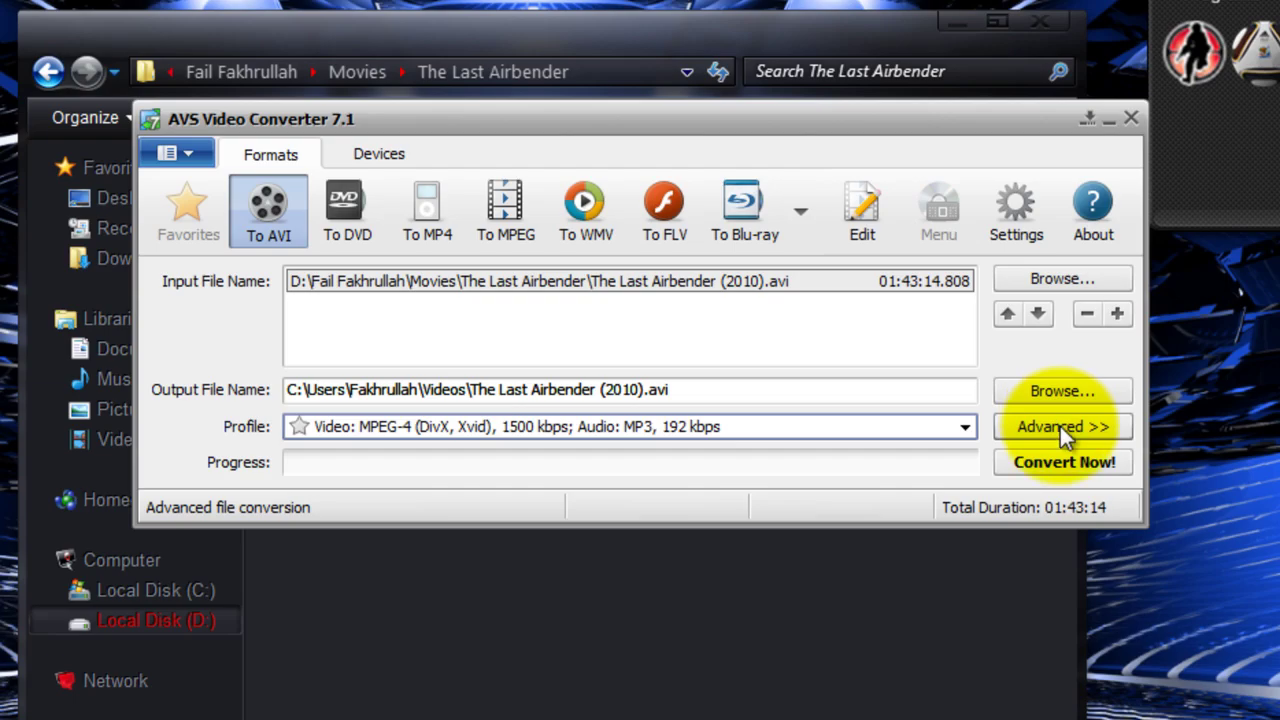
click(1060, 426)
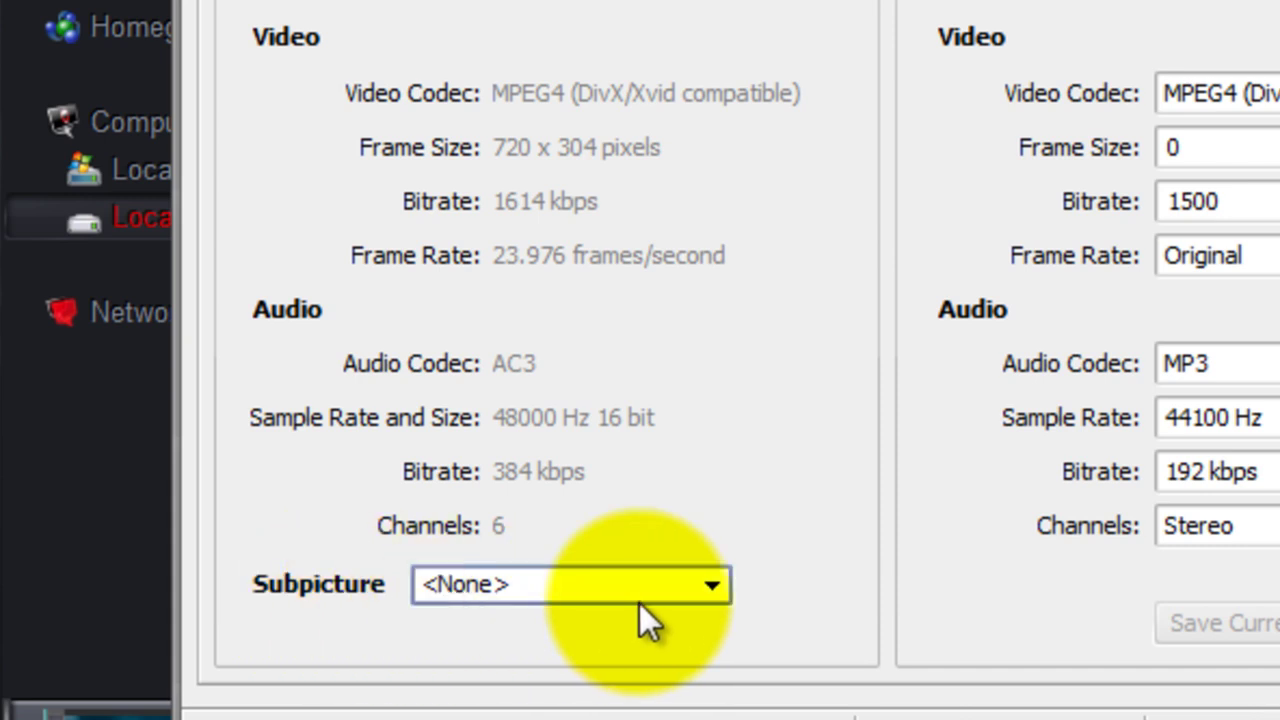
click(717, 592)
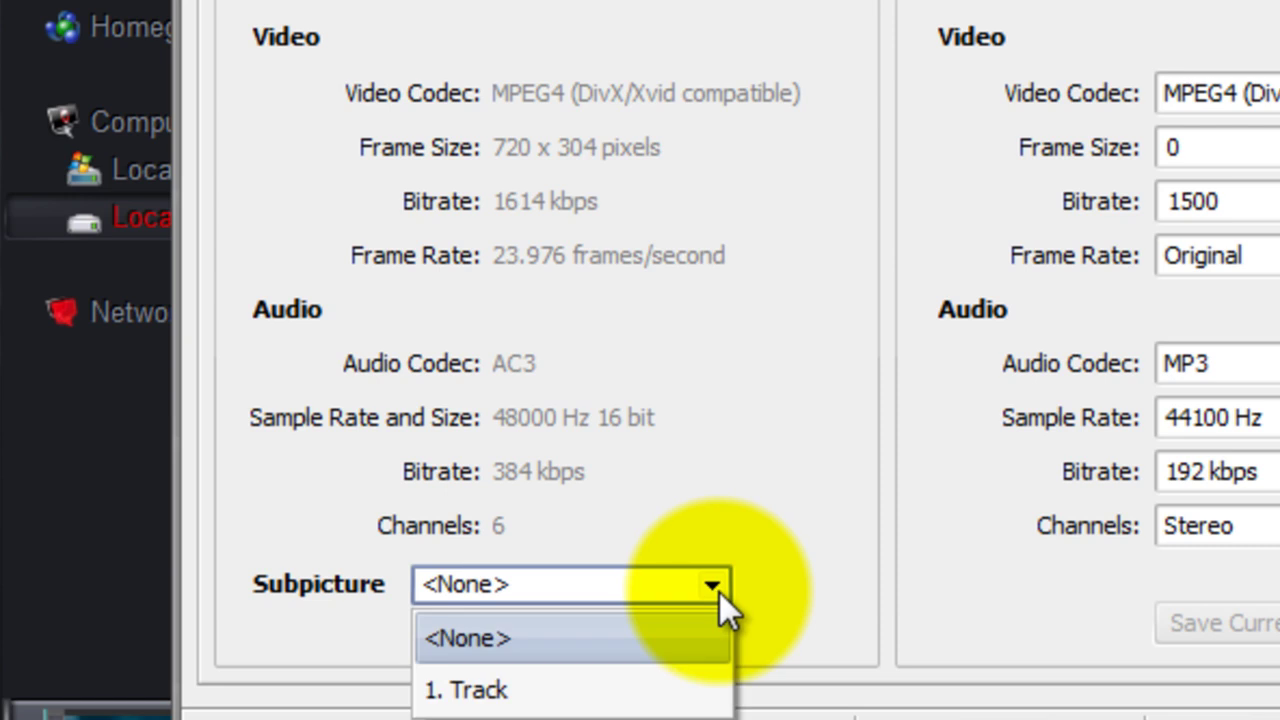
click(718, 692)
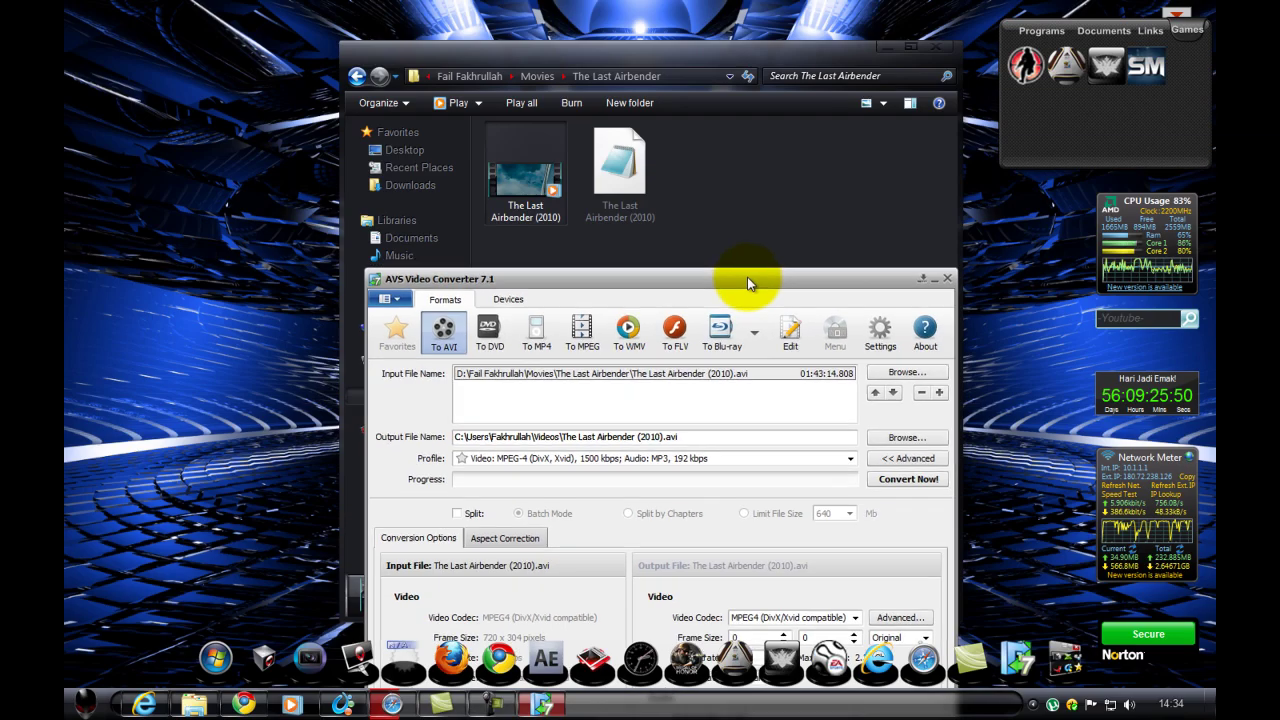
- Bring the whole converter window into view and inspect its Subpicture options and advanced video codec settings
click(747, 276)
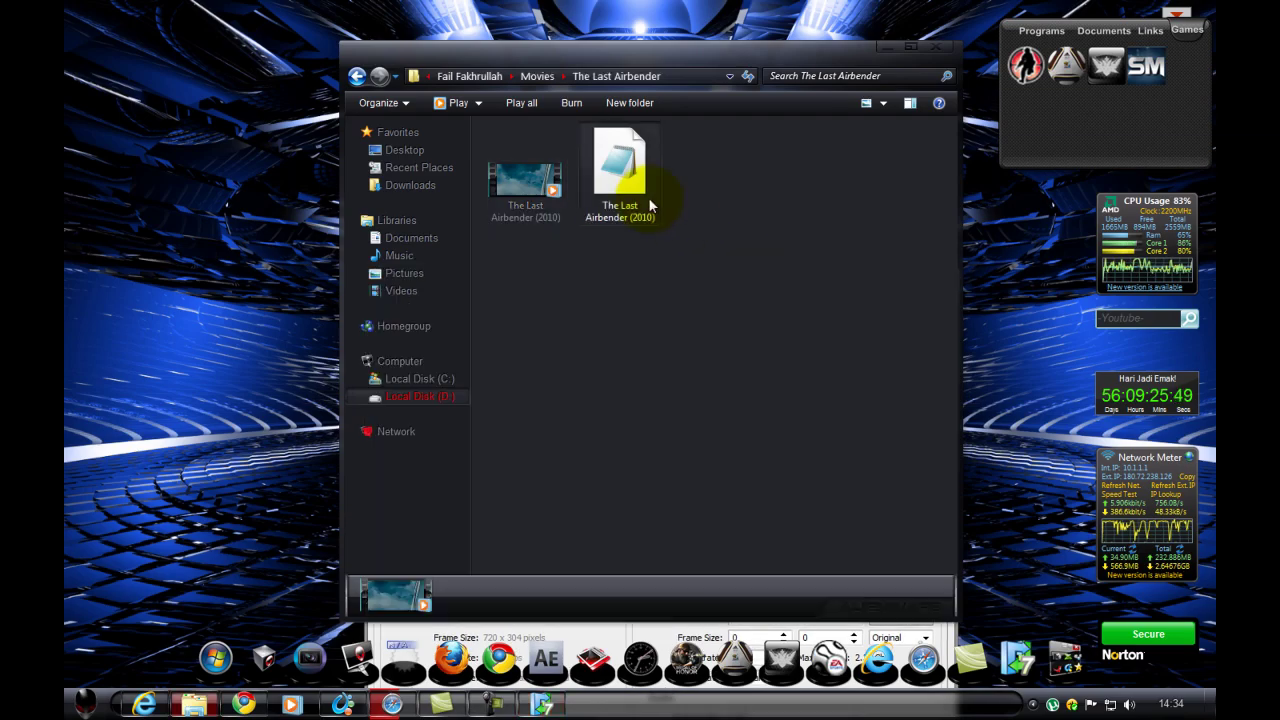
click(579, 631)
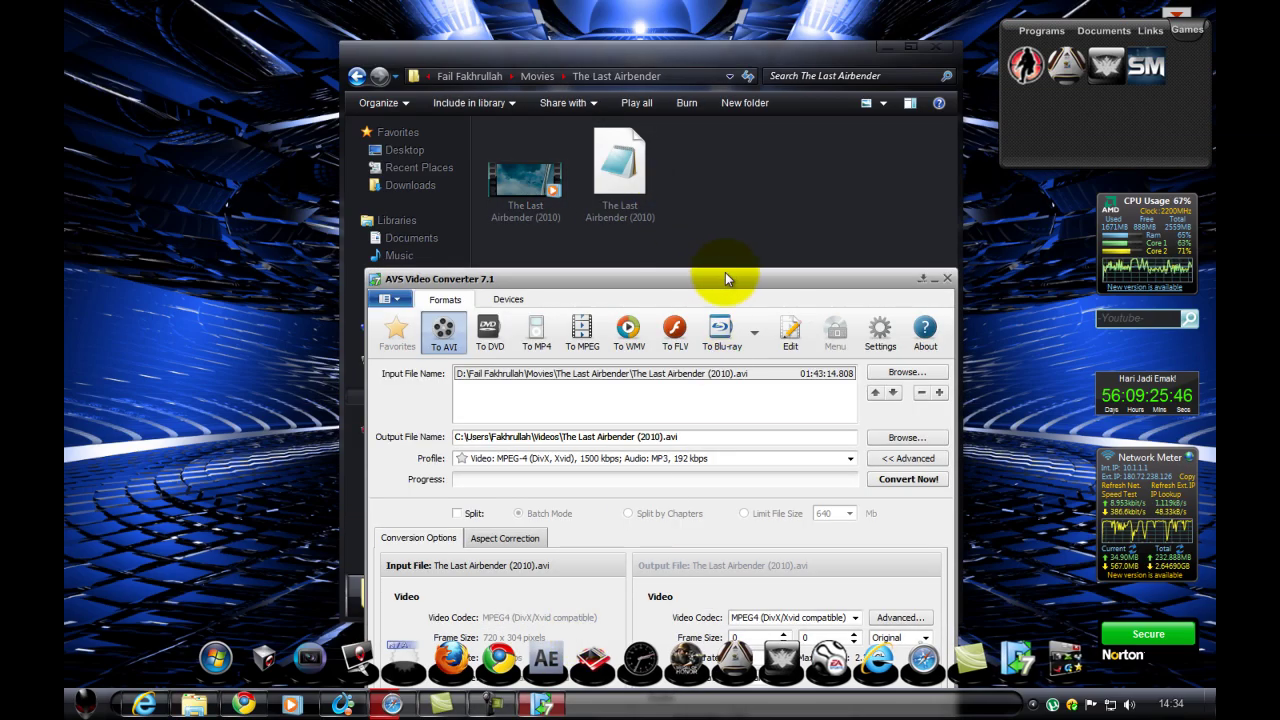
drag(725, 272, 795, 40)
click(631, 566)
click(631, 567)
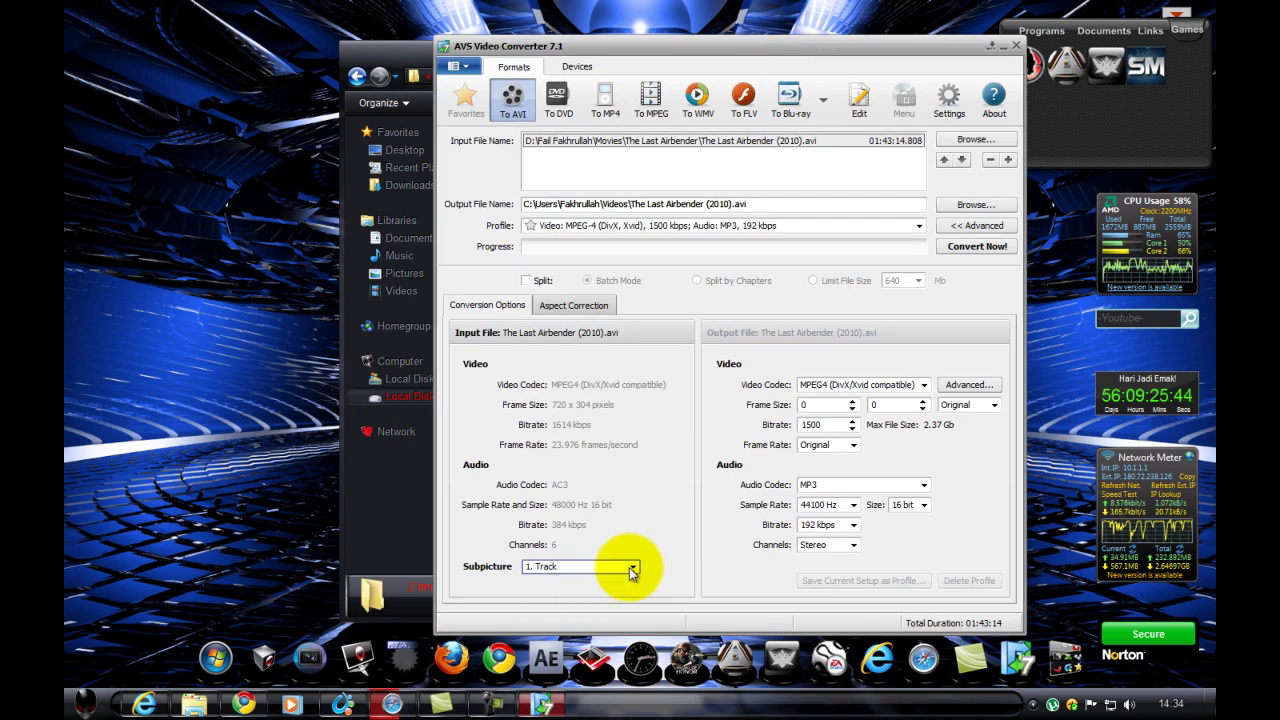
click(940, 388)
click(850, 205)
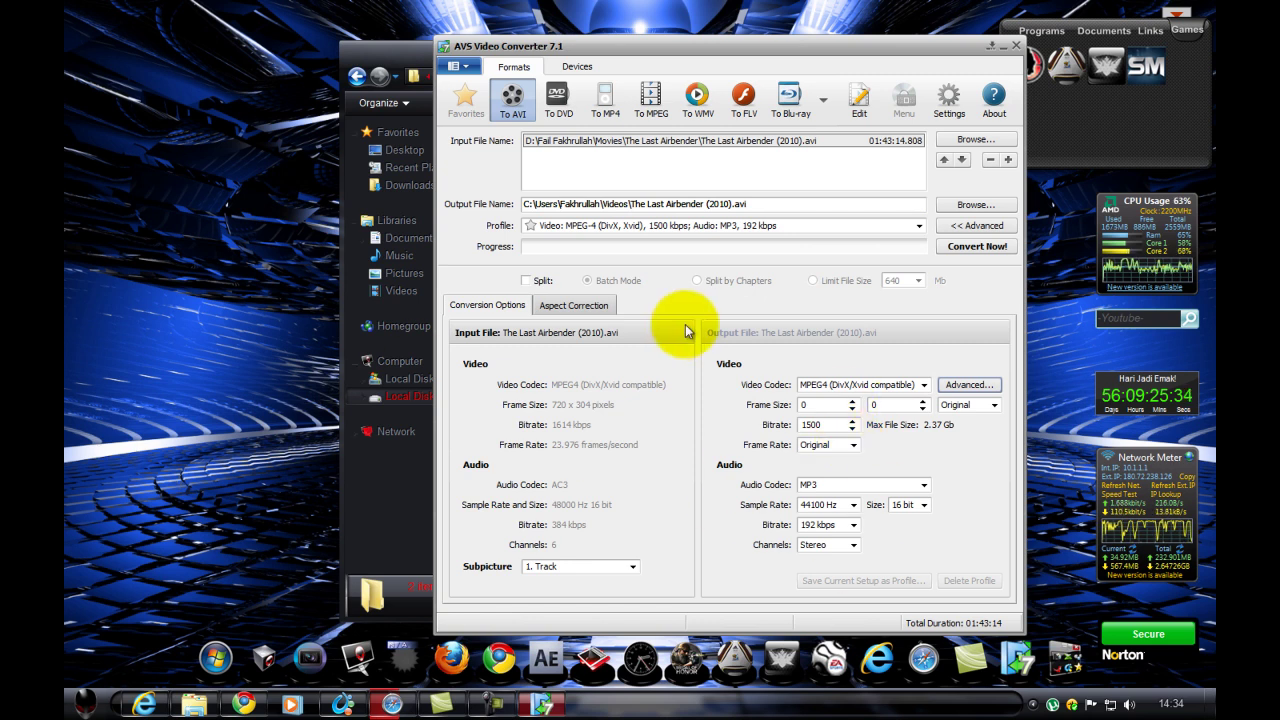
- Try the MP4, FLV, Blu-ray and WMV output formats for the movie
click(605, 100)
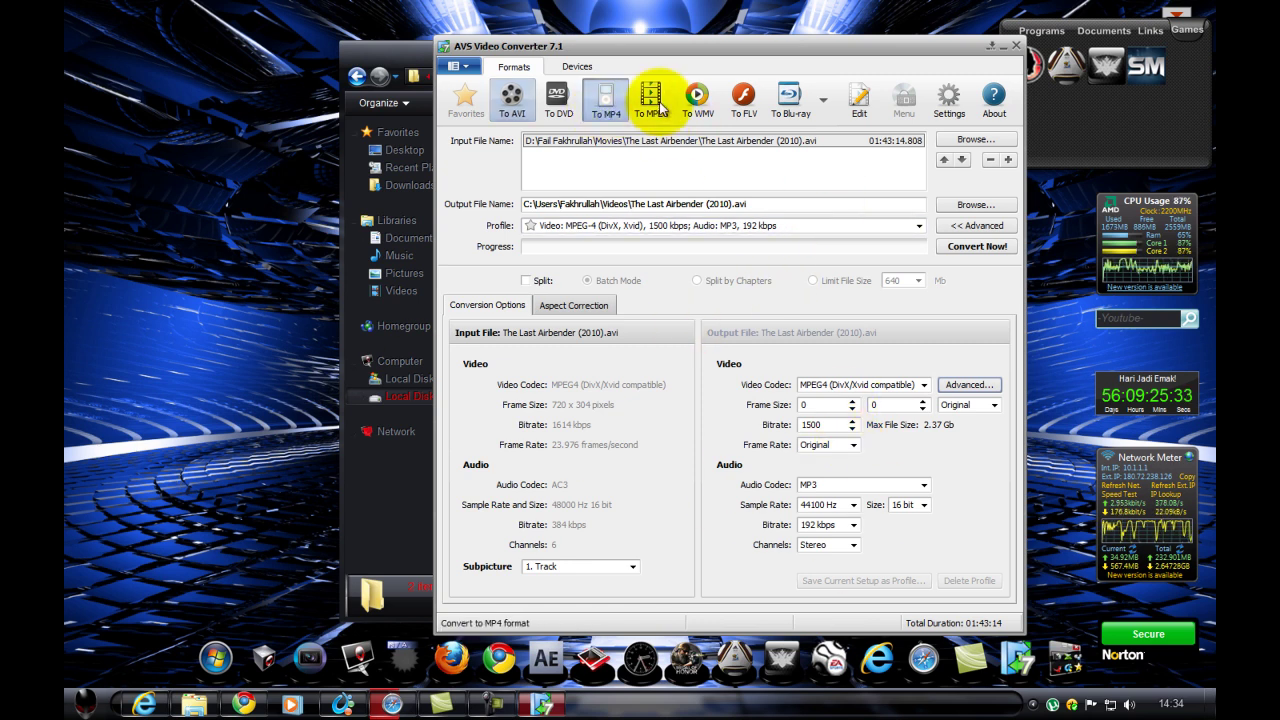
click(744, 100)
click(791, 97)
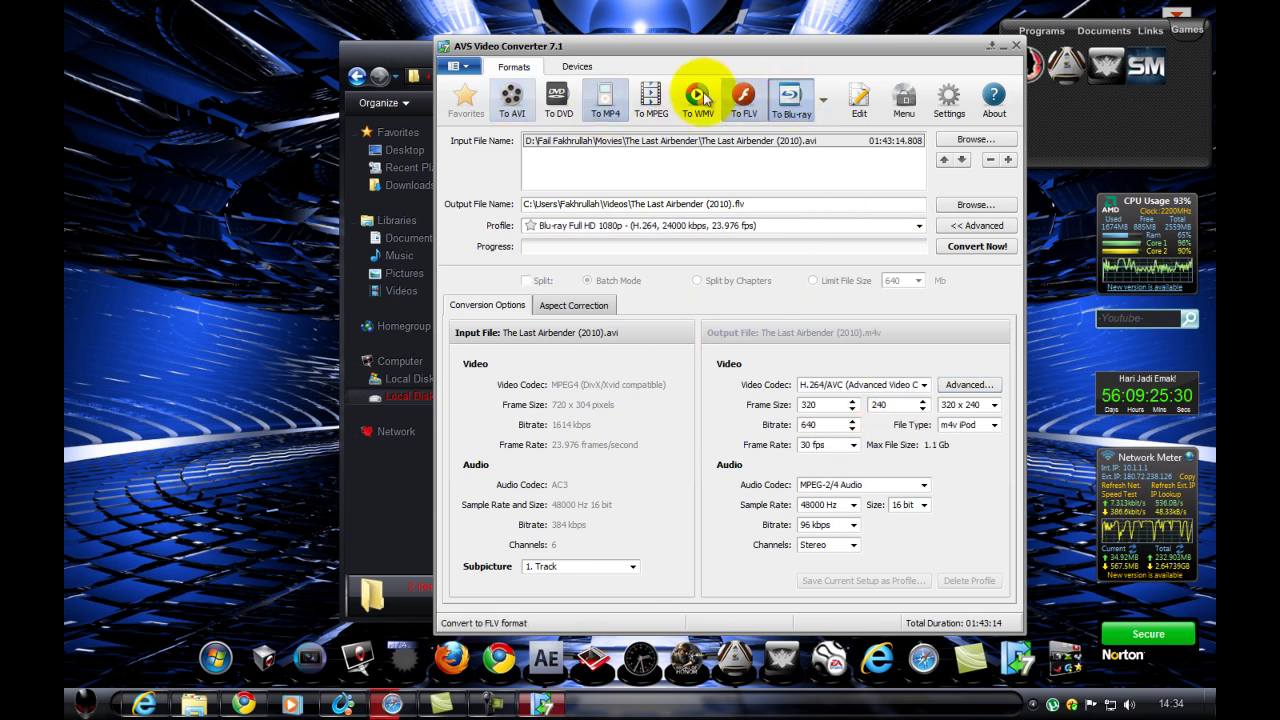
click(698, 101)
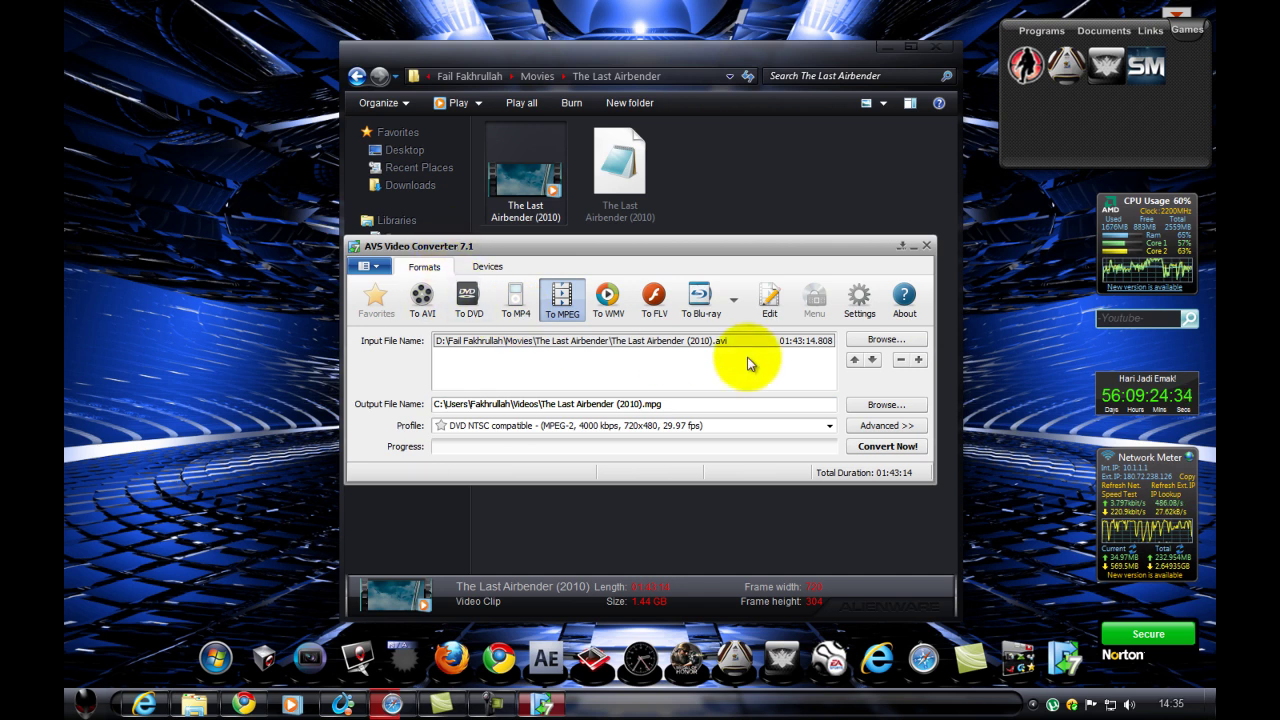
- Preview the converter's subtitle style with Top and Bottom alignment, then close the settings without saving
click(866, 308)
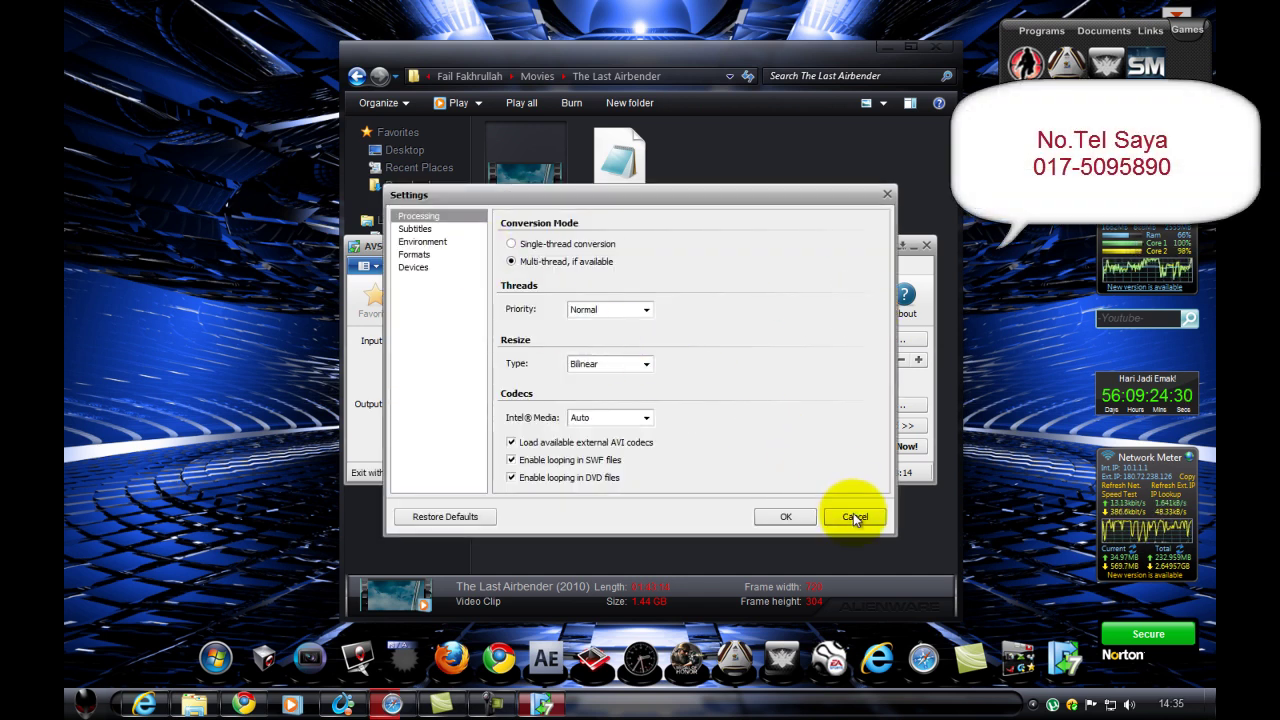
click(430, 232)
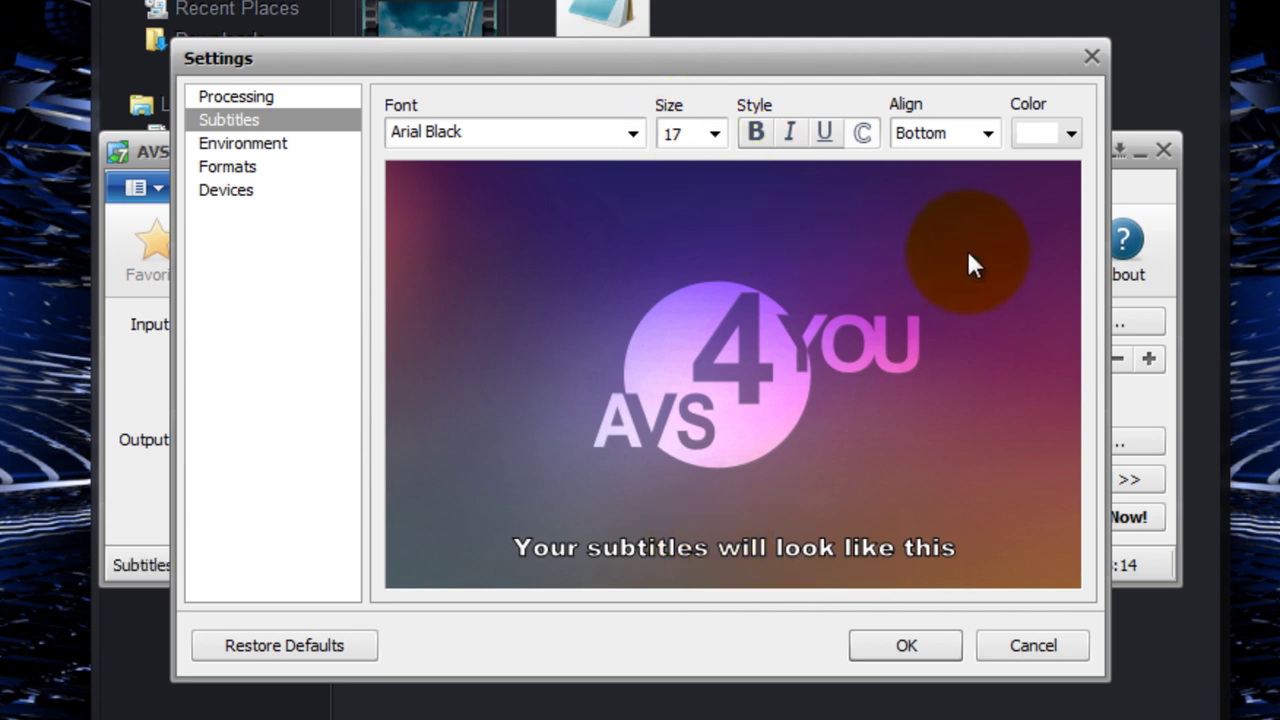
click(988, 133)
click(958, 208)
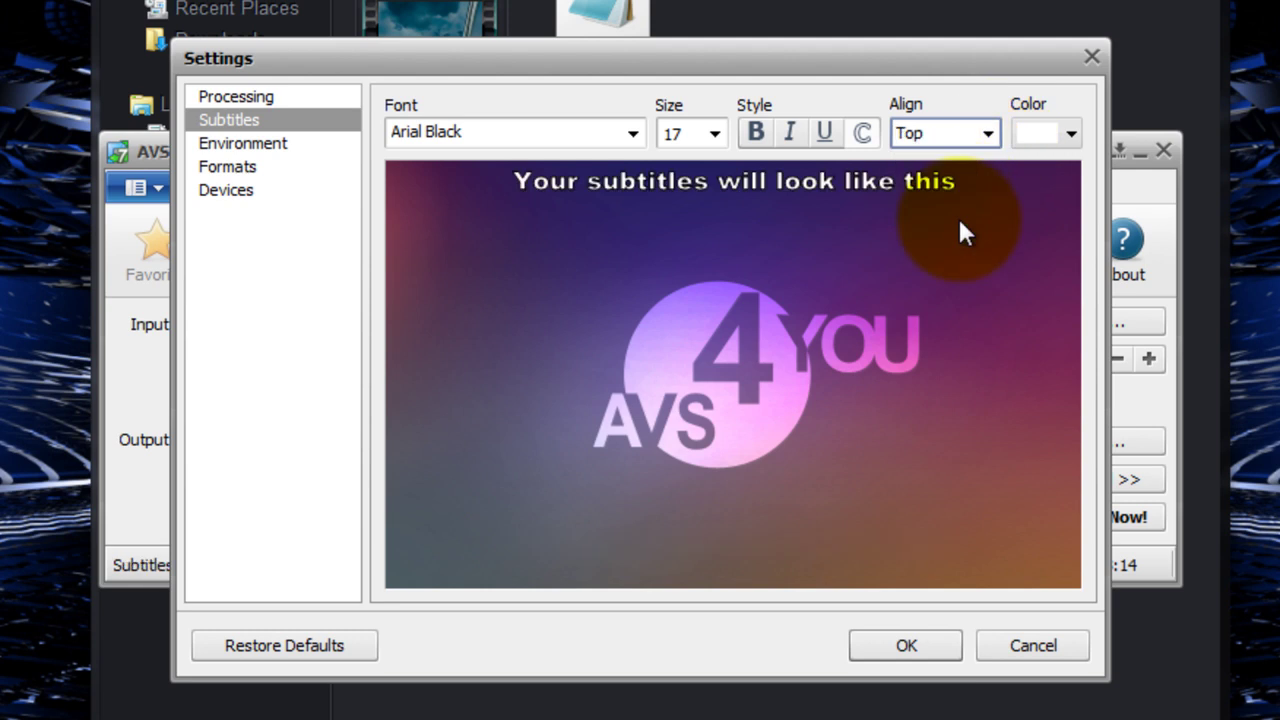
click(988, 136)
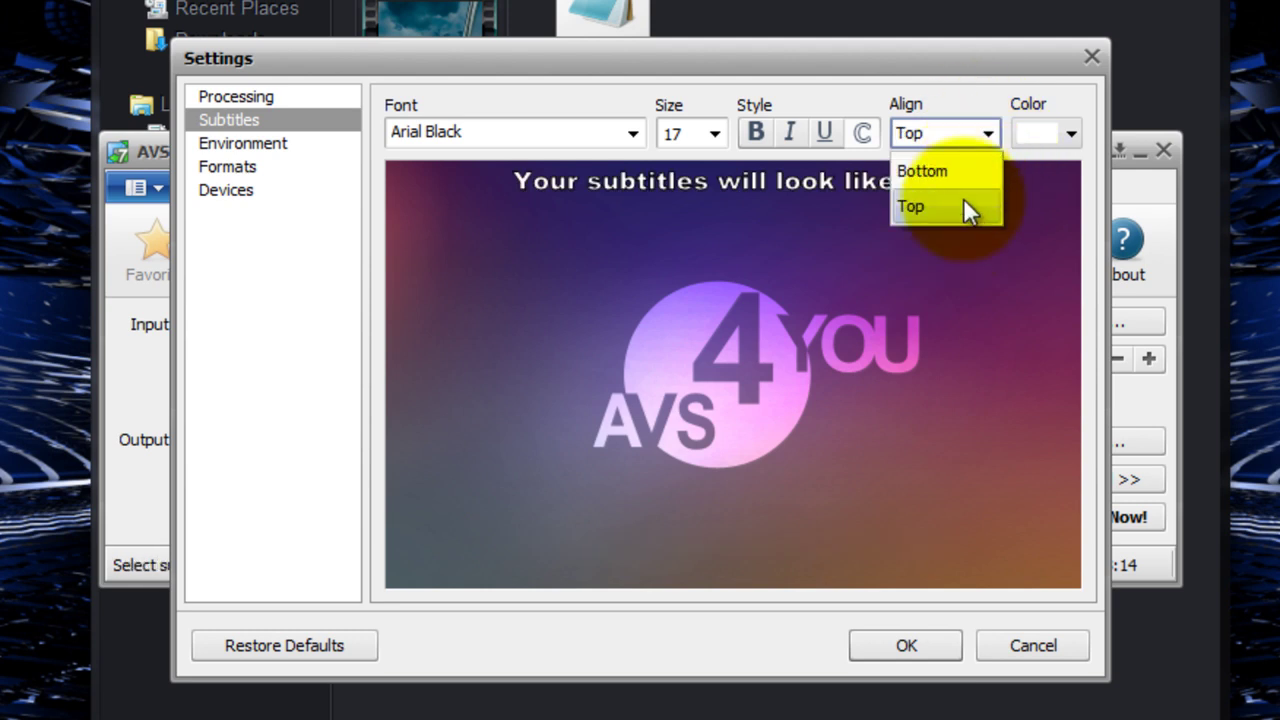
click(950, 171)
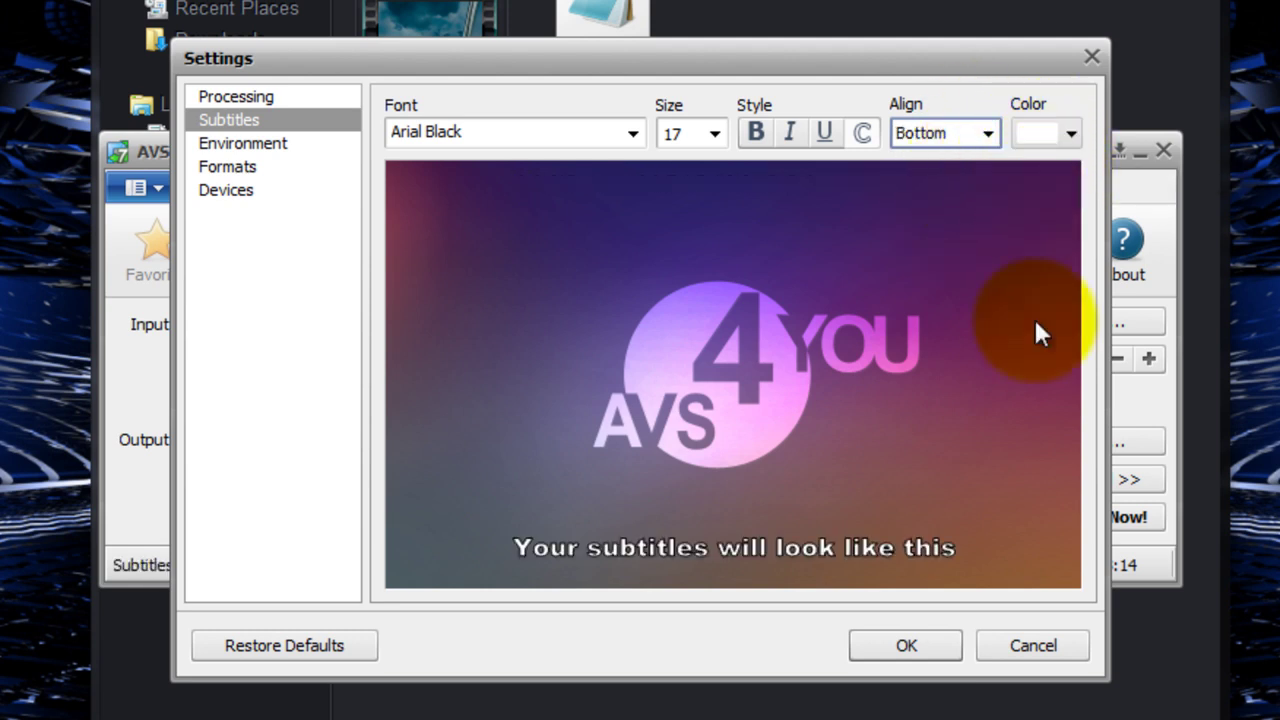
click(1050, 650)
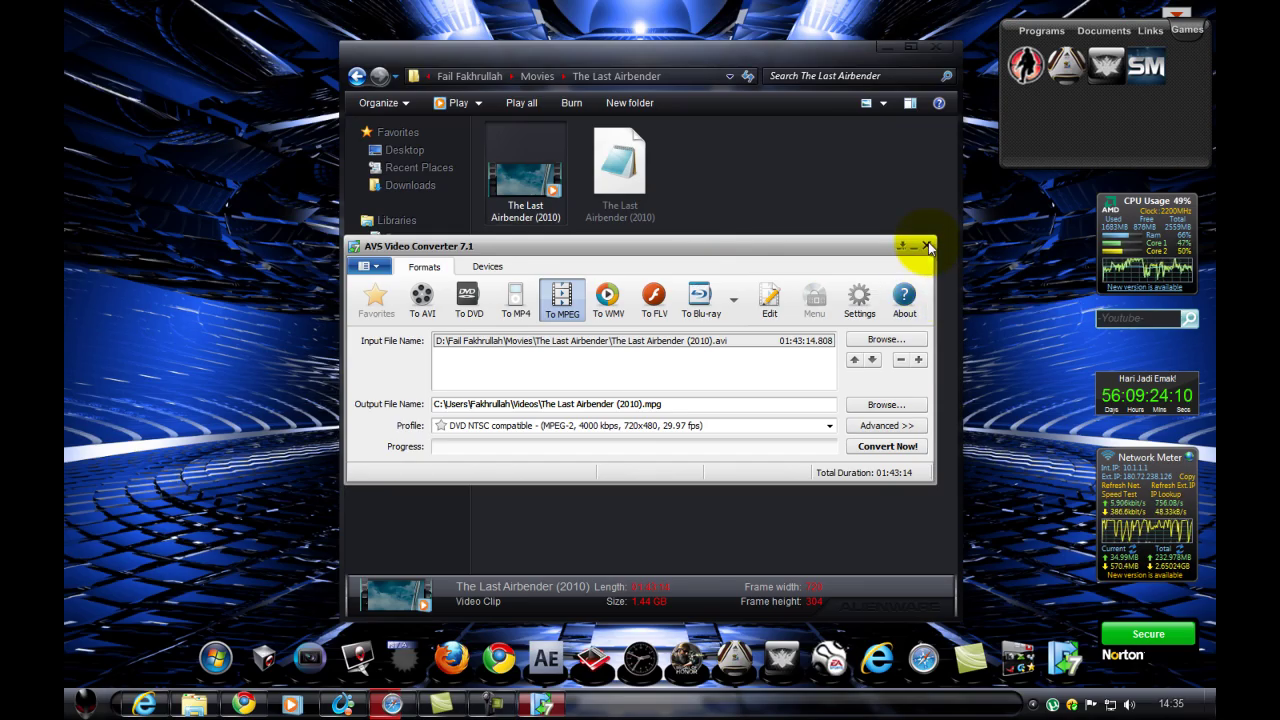
- Close AVS Video Converter and switch to the YouTube tsunami video page in Chrome
click(928, 247)
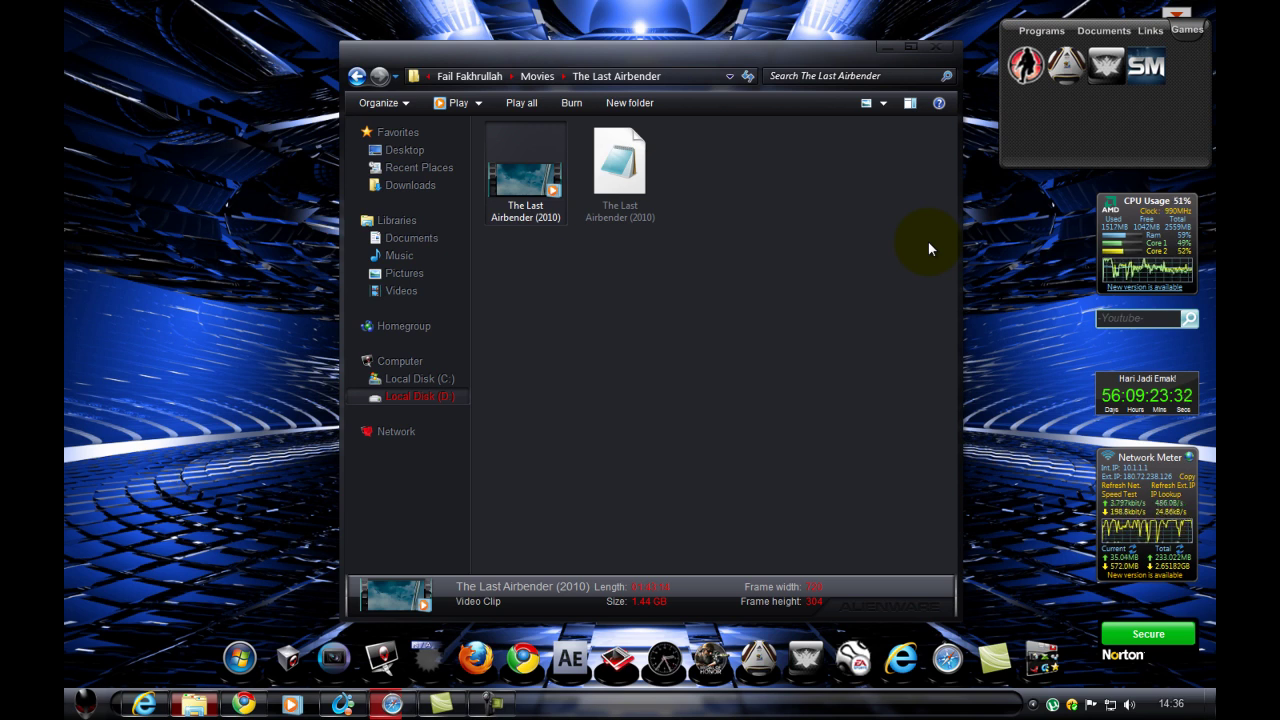
click(243, 704)
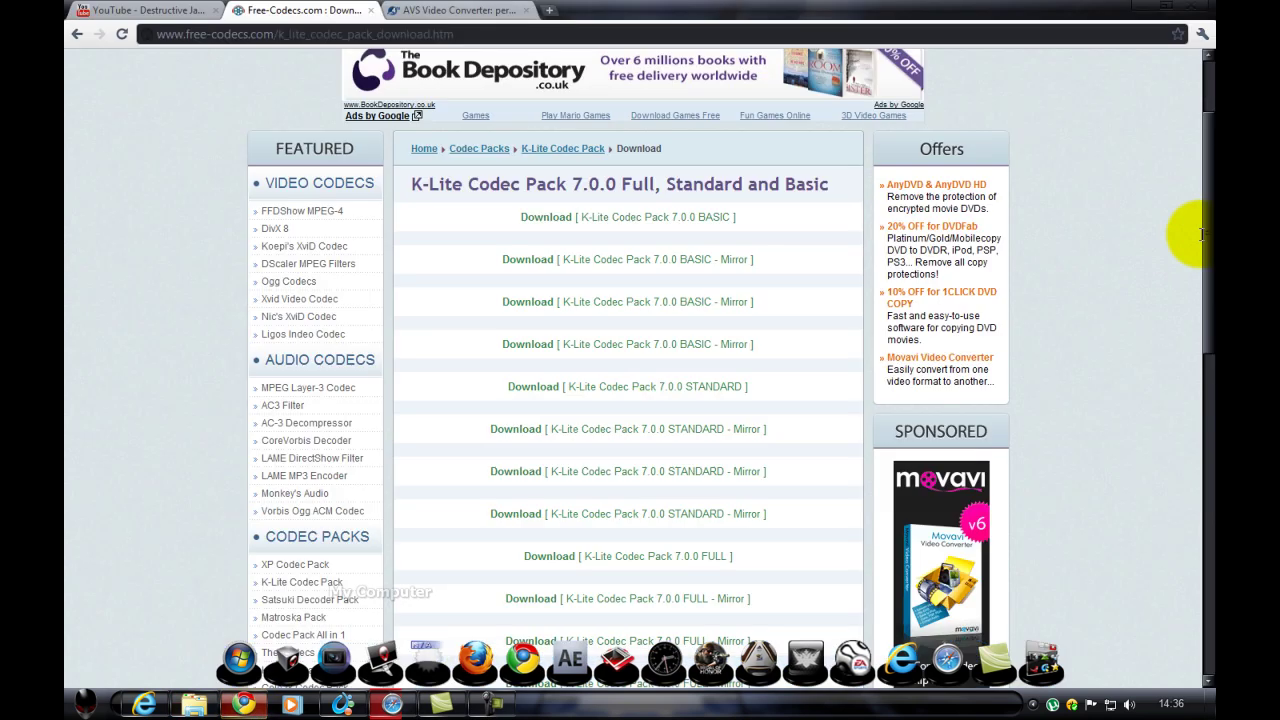
click(175, 8)
- Look over the tsunami video page, including the account menu and the viewer comments, and return to the page's beginning
drag(1205, 200, 1205, 351)
drag(1208, 263, 1205, 105)
click(960, 76)
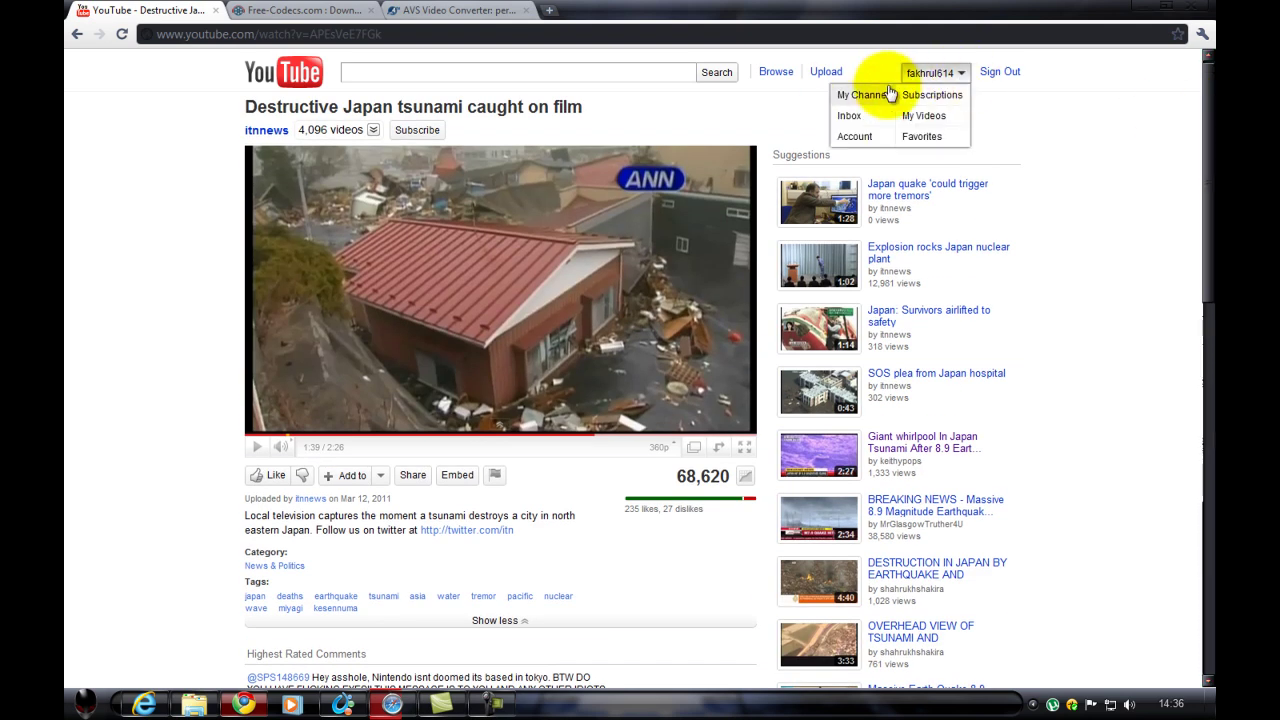
click(1043, 126)
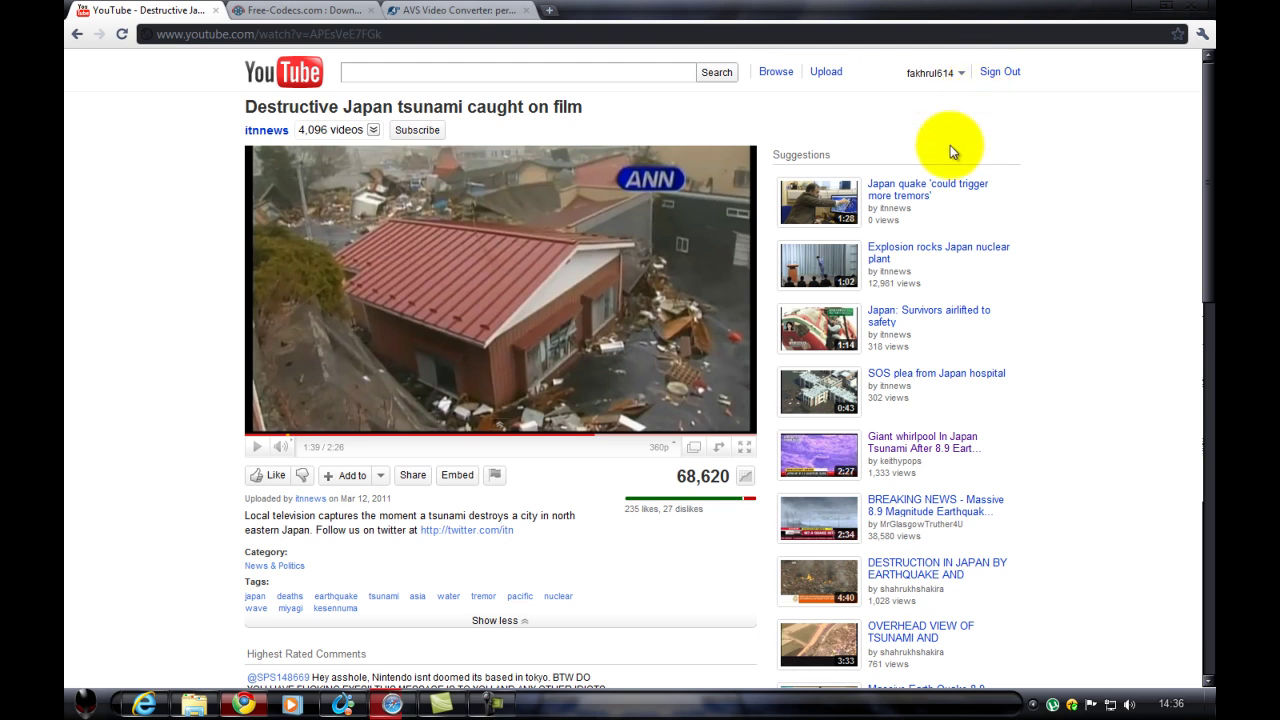
drag(1207, 200, 1207, 404)
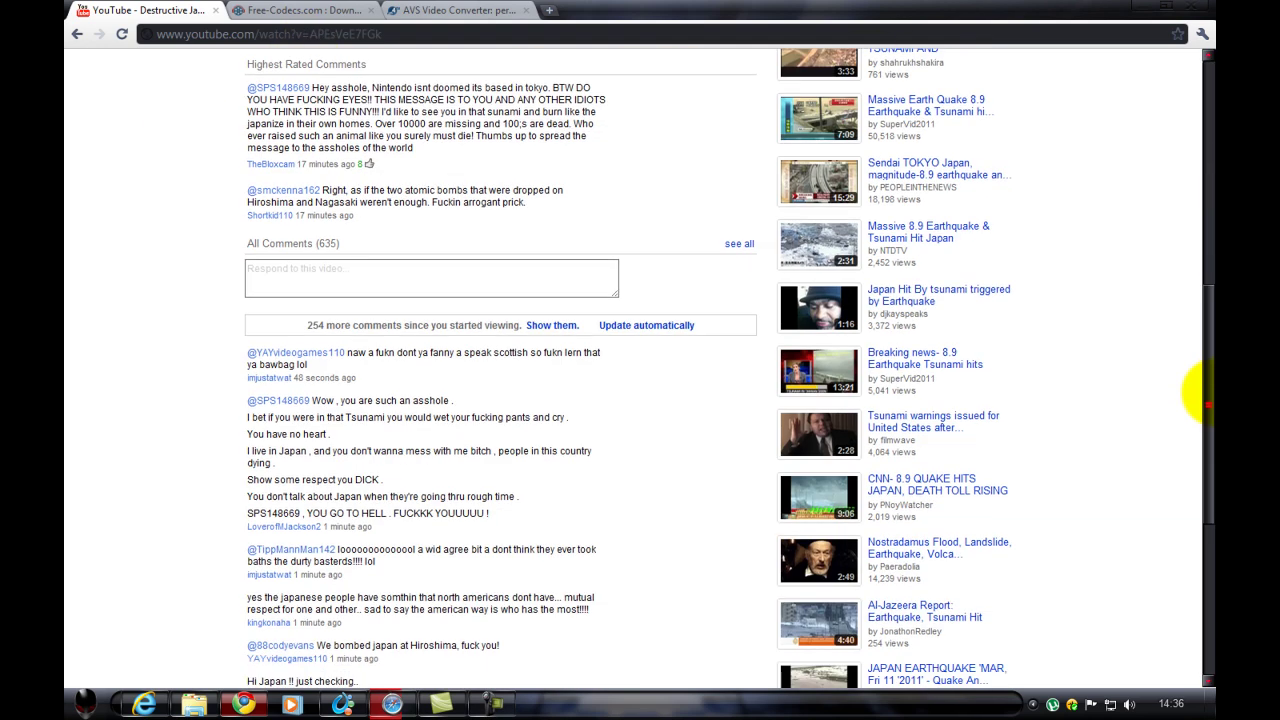
double_click(388, 451)
drag(1207, 318, 1205, 115)
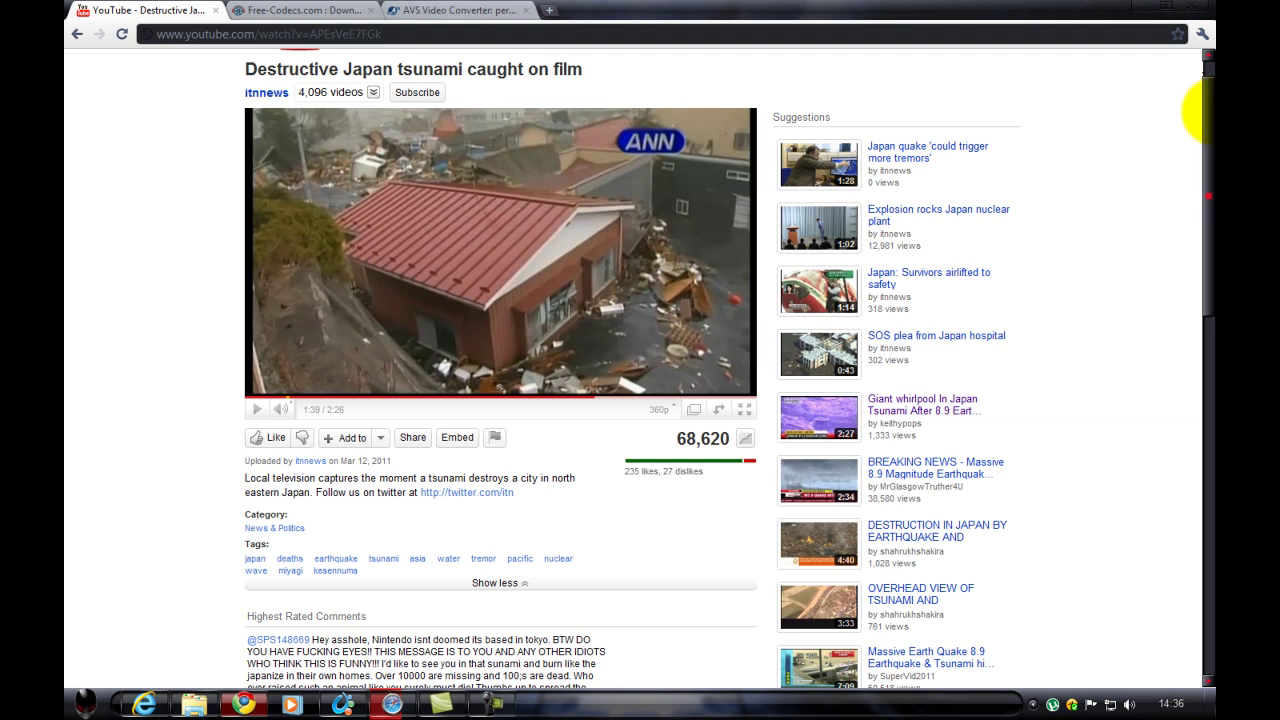
drag(1204, 147, 1205, 100)
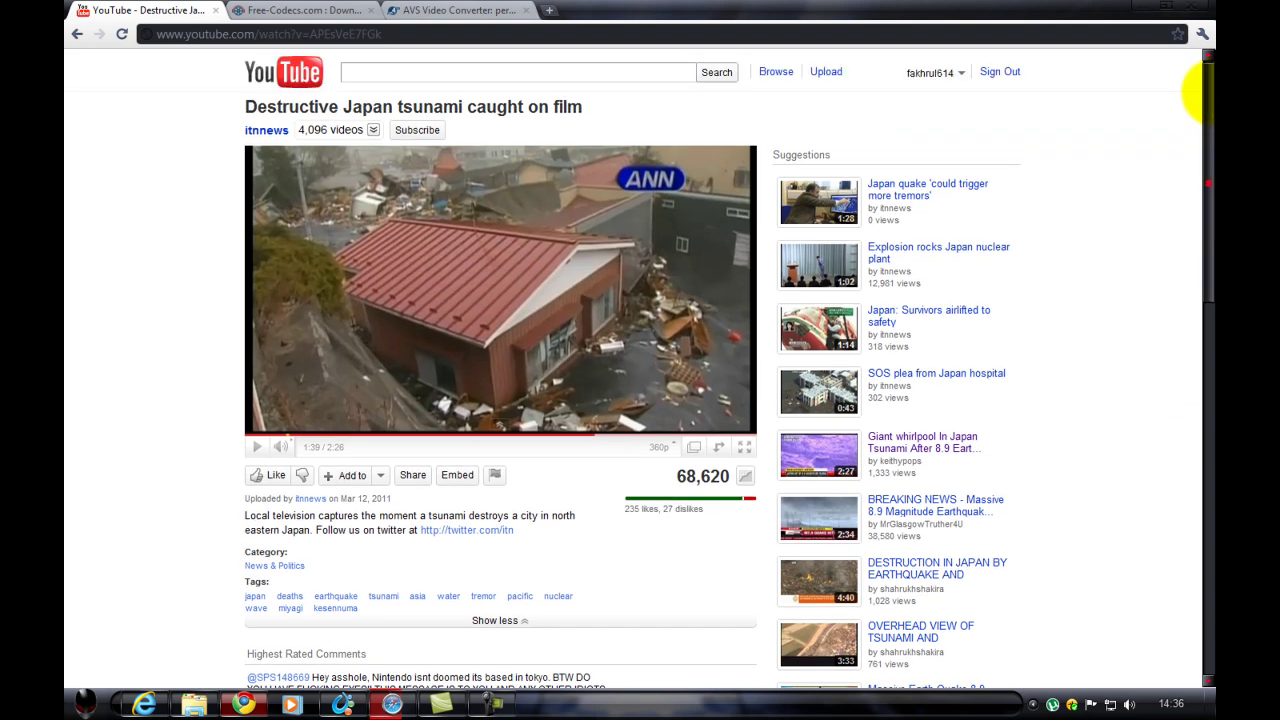